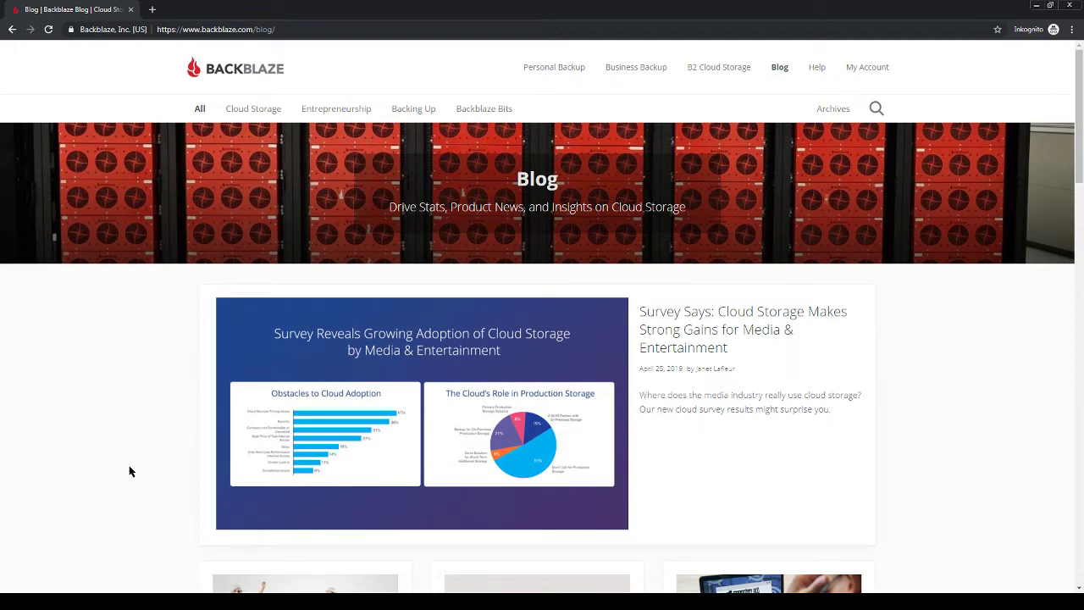
Step: Look through the article cards on the blog's first page, from the featured post down to the page numbers and back up
scroll(132, 475, "down", 3)
scroll(133, 477, "up", 3)
scroll(114, 527, "down", 10)
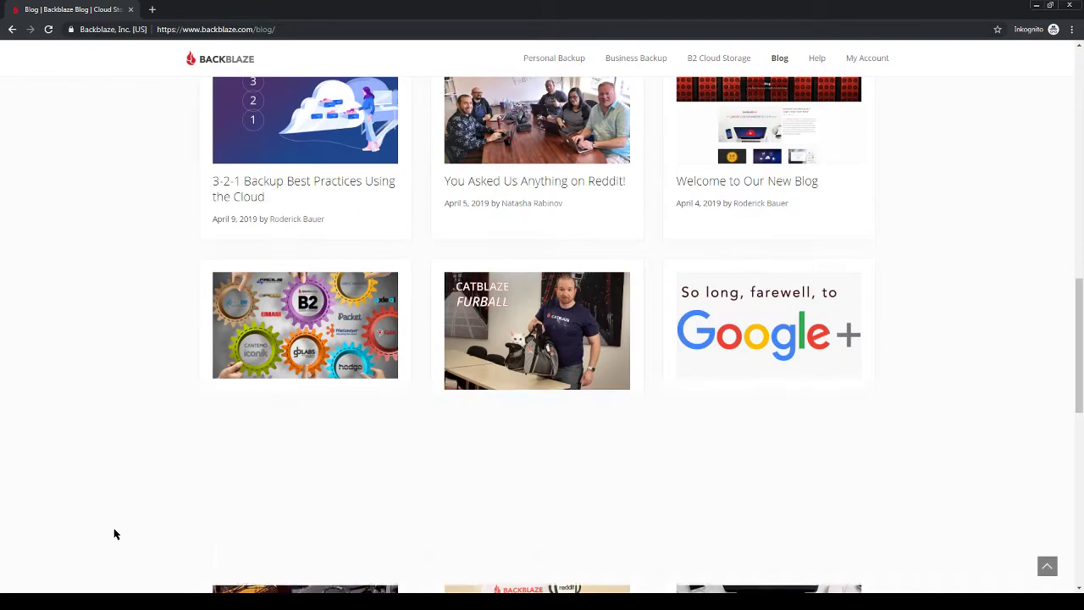
scroll(115, 533, "down", 6)
scroll(115, 534, "up", 5)
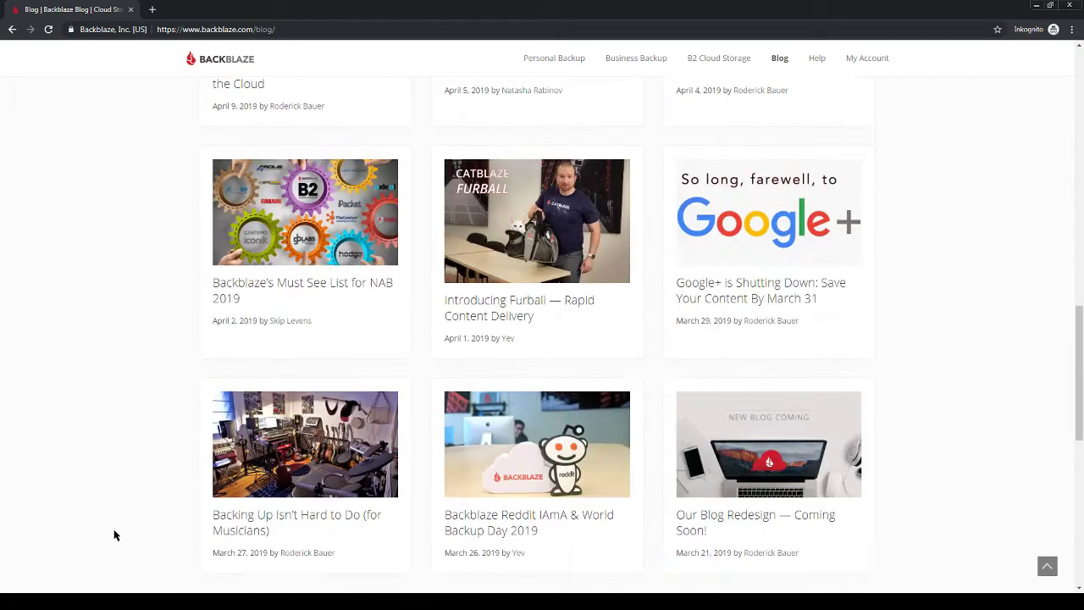
scroll(116, 534, "up", 5)
scroll(115, 534, "up", 8)
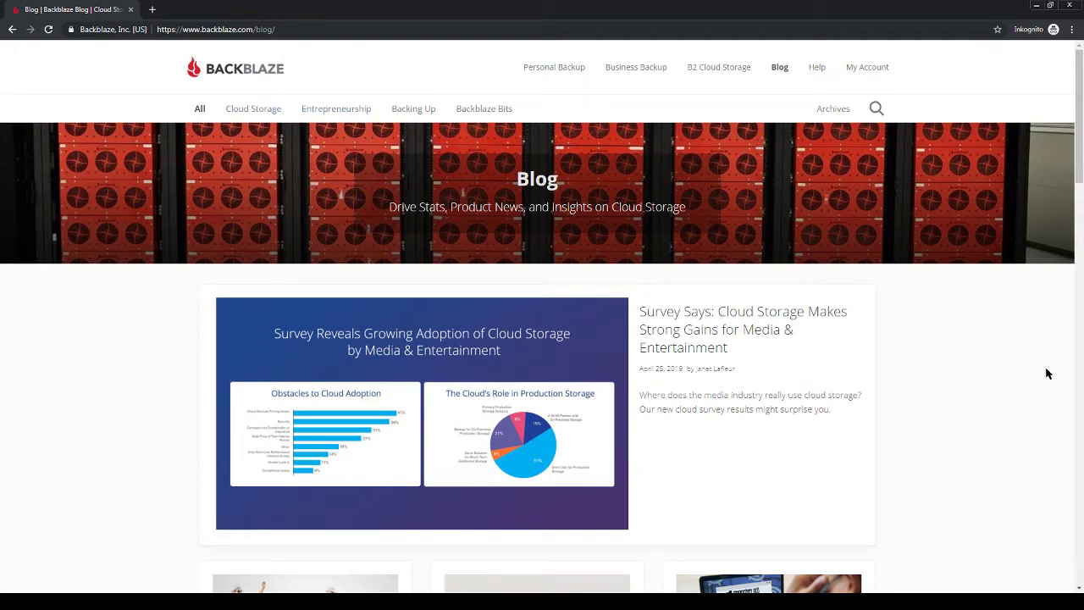
scroll(1047, 374, "down", 3)
scroll(1045, 375, "up", 3)
scroll(963, 402, "down", 3)
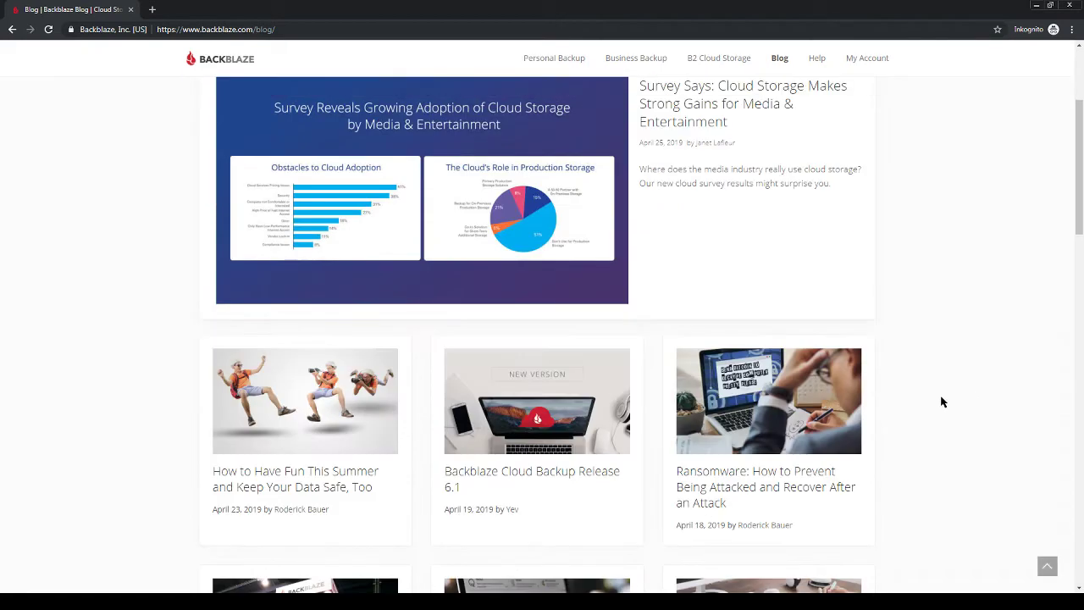
scroll(939, 393, "down", 2)
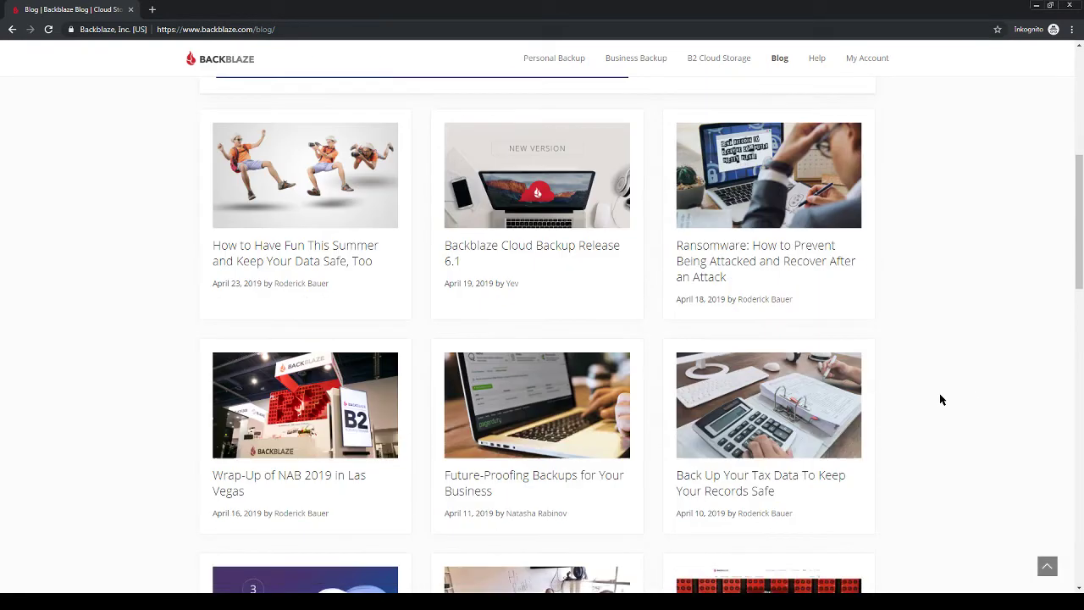
scroll(938, 391, "down", 10)
scroll(939, 393, "down", 4)
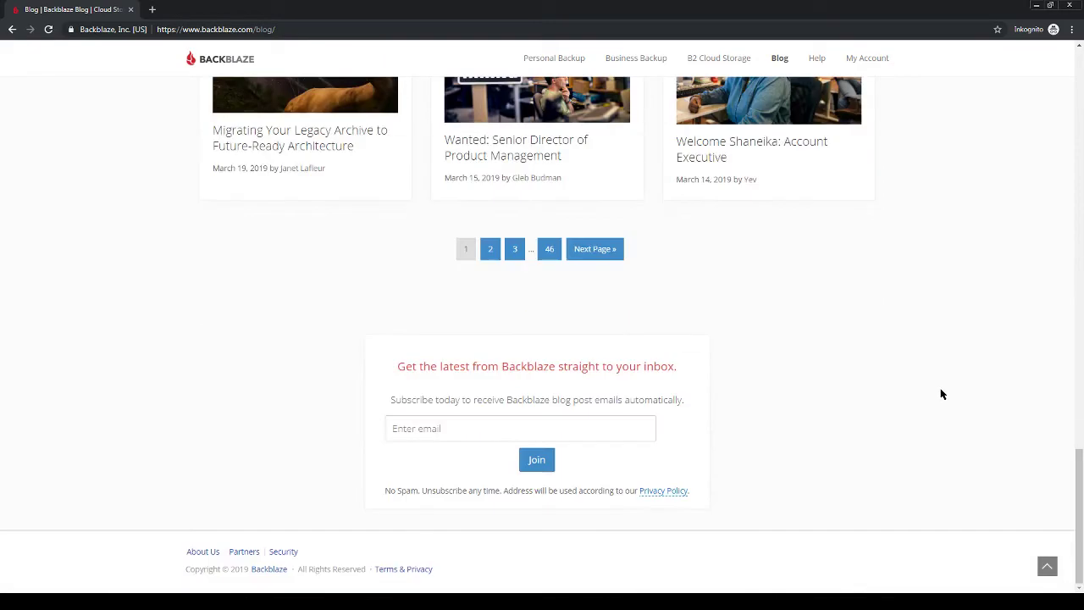
scroll(895, 369, "up", 7)
scroll(896, 369, "up", 12)
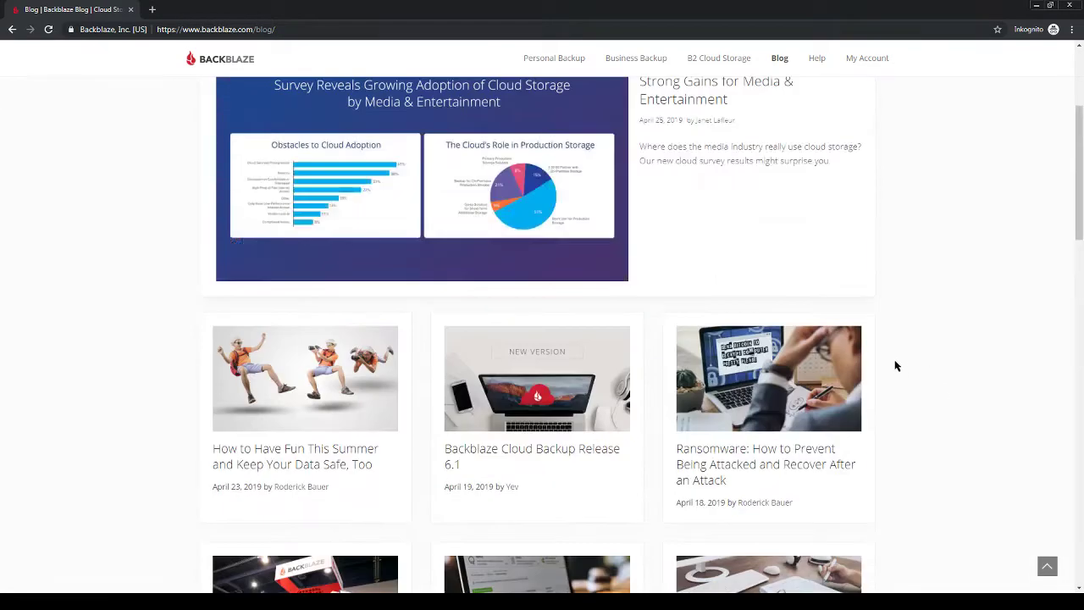
Step: Look through the first page's posts down to the page numbers and open page 2 of the blog
scroll(895, 366, "down", 6)
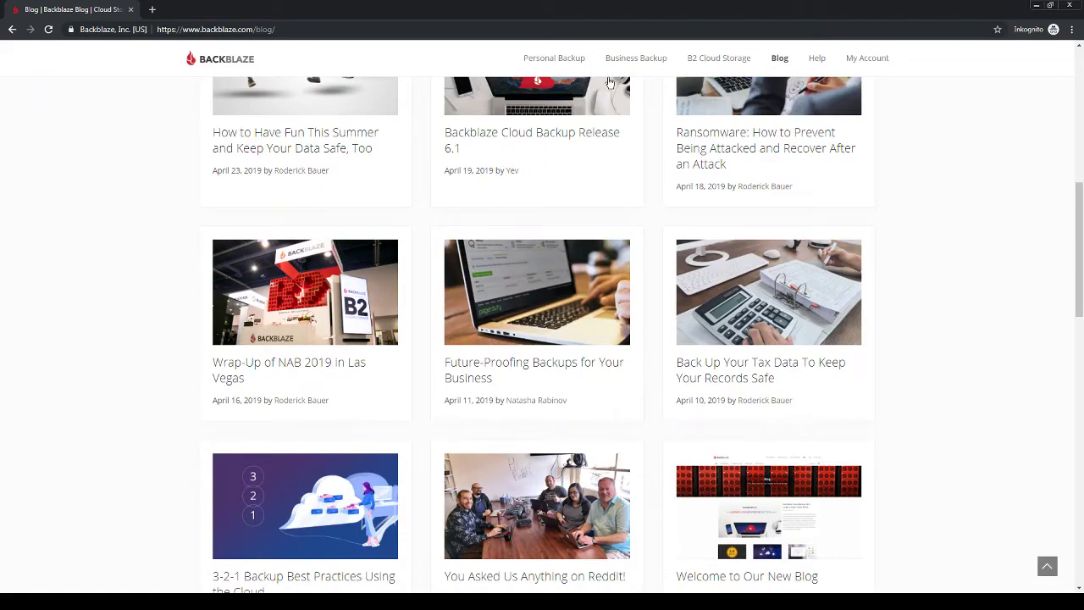
scroll(907, 274, "down", 5)
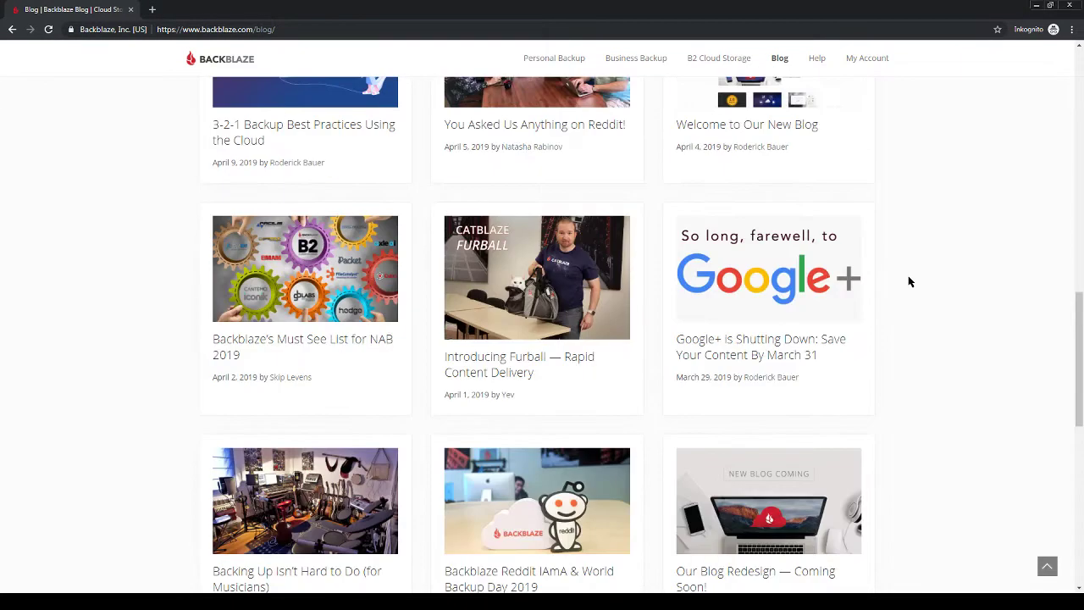
scroll(909, 281, "down", 7)
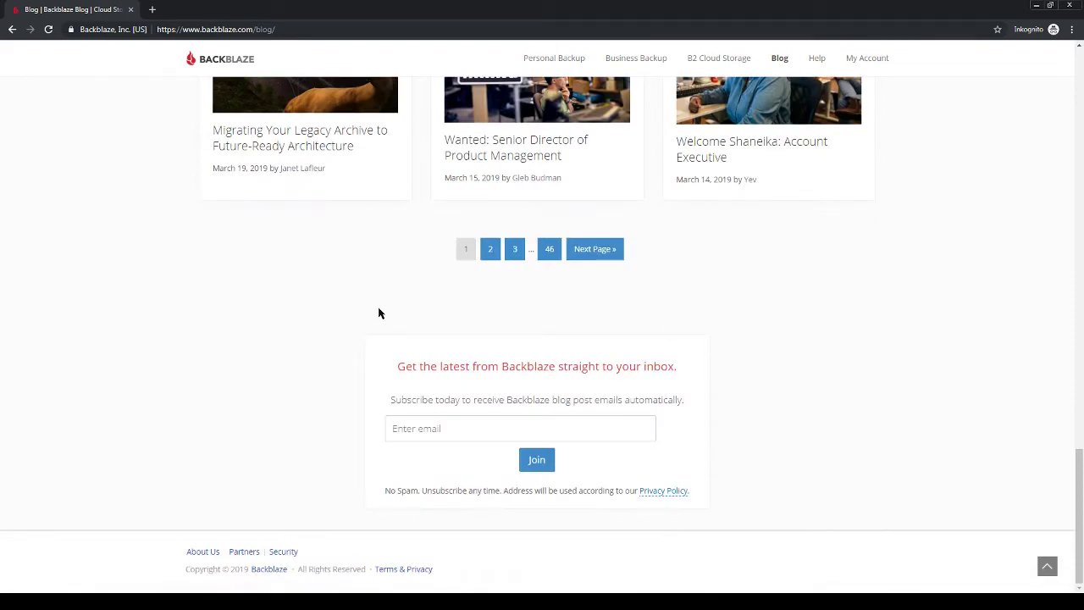
scroll(378, 313, "up", 1)
scroll(379, 314, "up", 1)
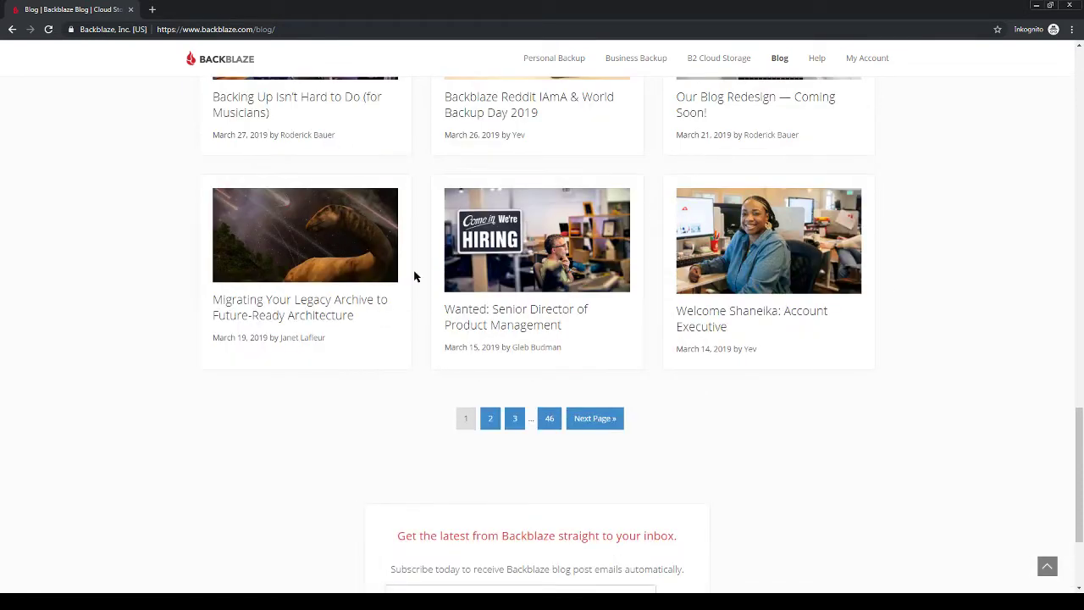
scroll(246, 381, "up", 2)
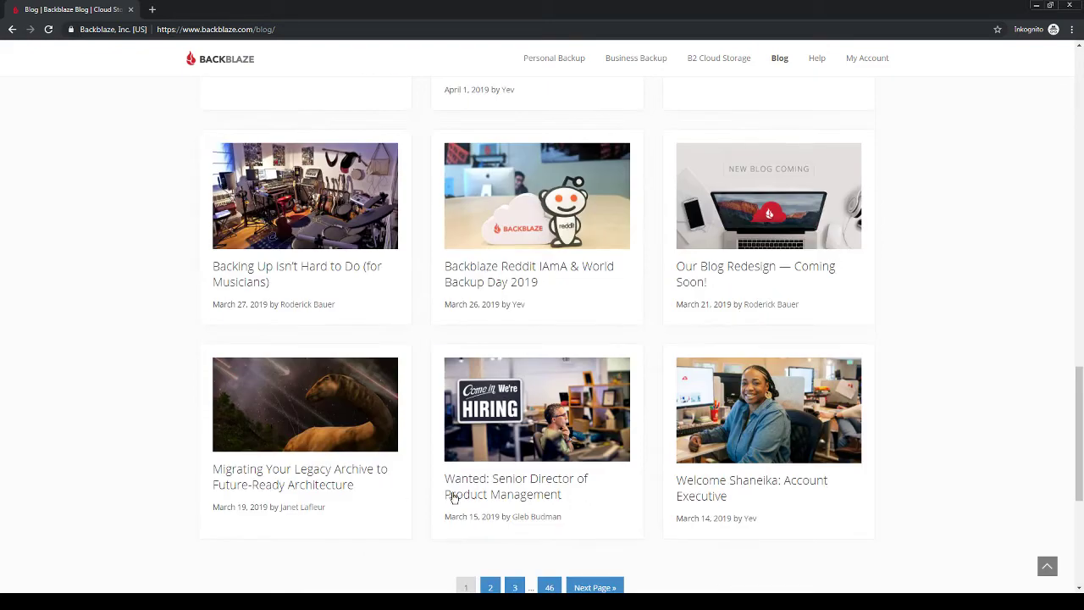
scroll(487, 436, "down", 3)
left_click(497, 365)
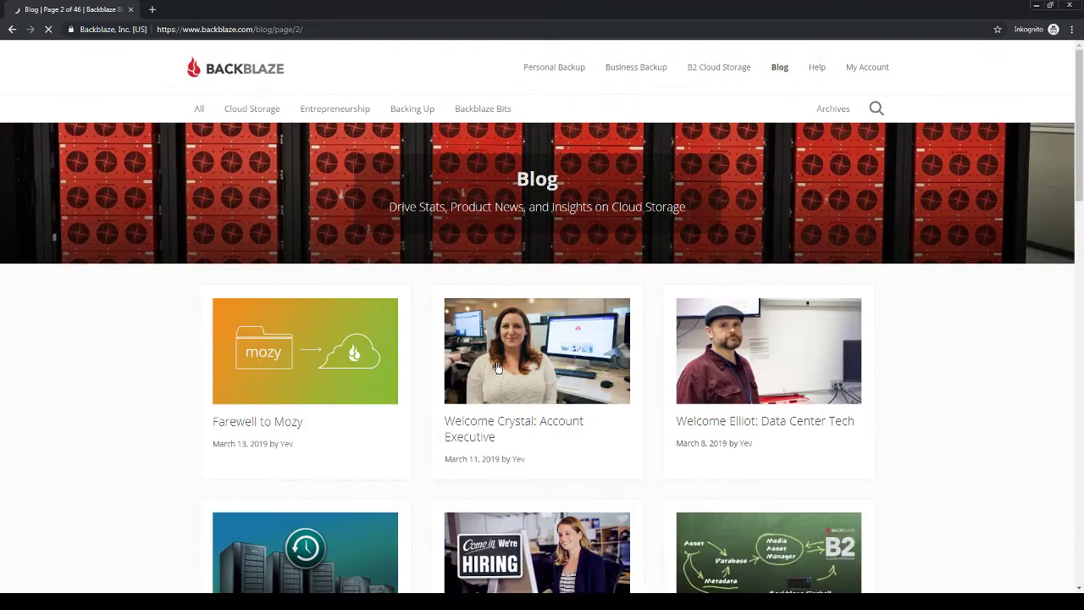
Step: Look through the posts on page 2 and open page 3 of the blog
scroll(455, 447, "down", 10)
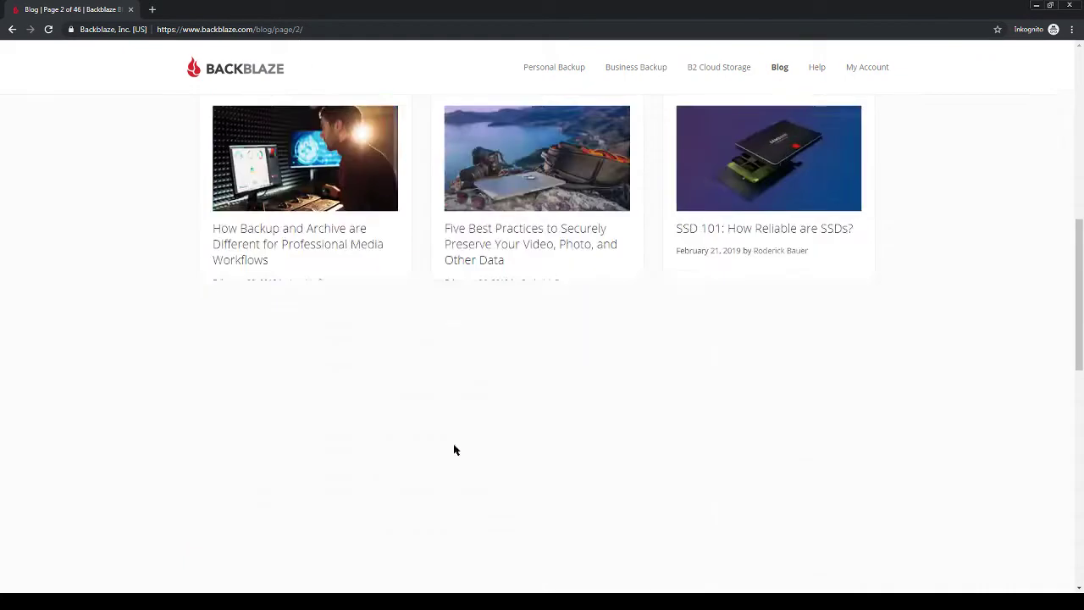
scroll(455, 450, "down", 4)
scroll(454, 449, "down", 3)
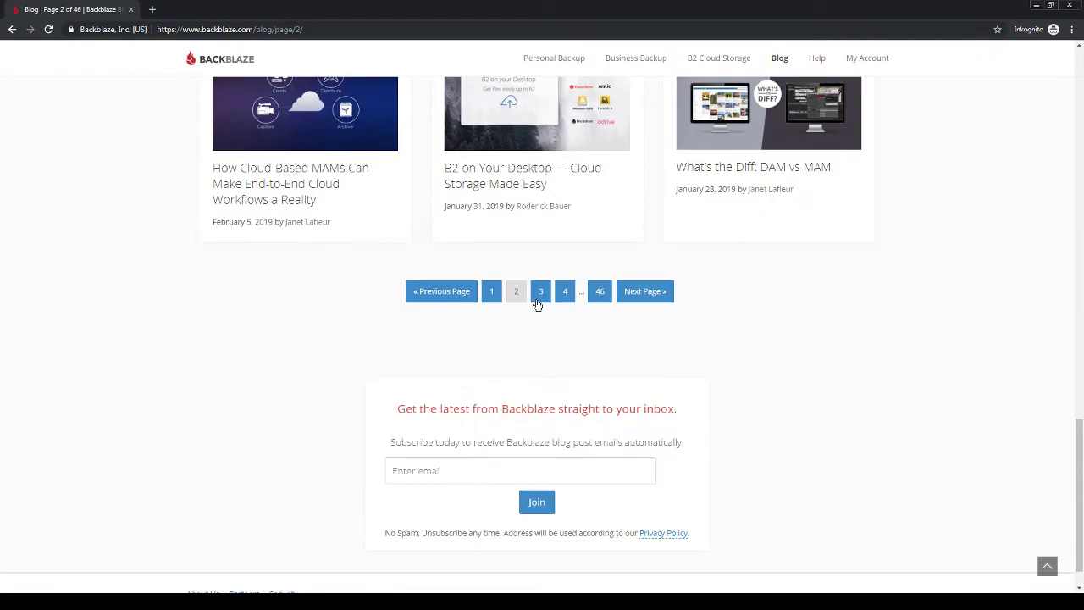
left_click(540, 289)
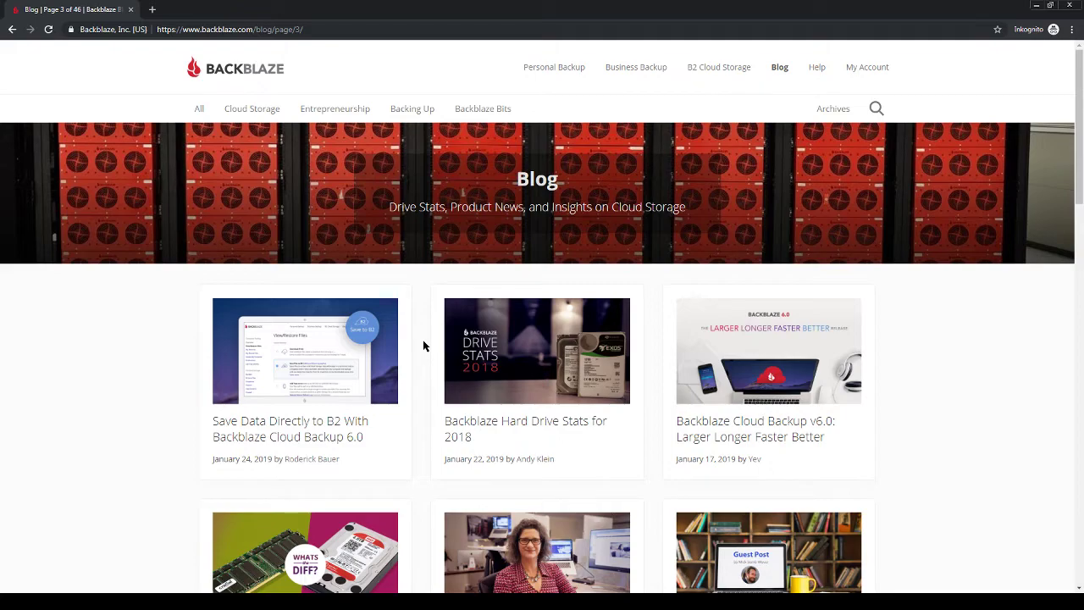
Step: Examine the post cards on page 3 of the blog and the page numbers below them
scroll(424, 343, "down", 11)
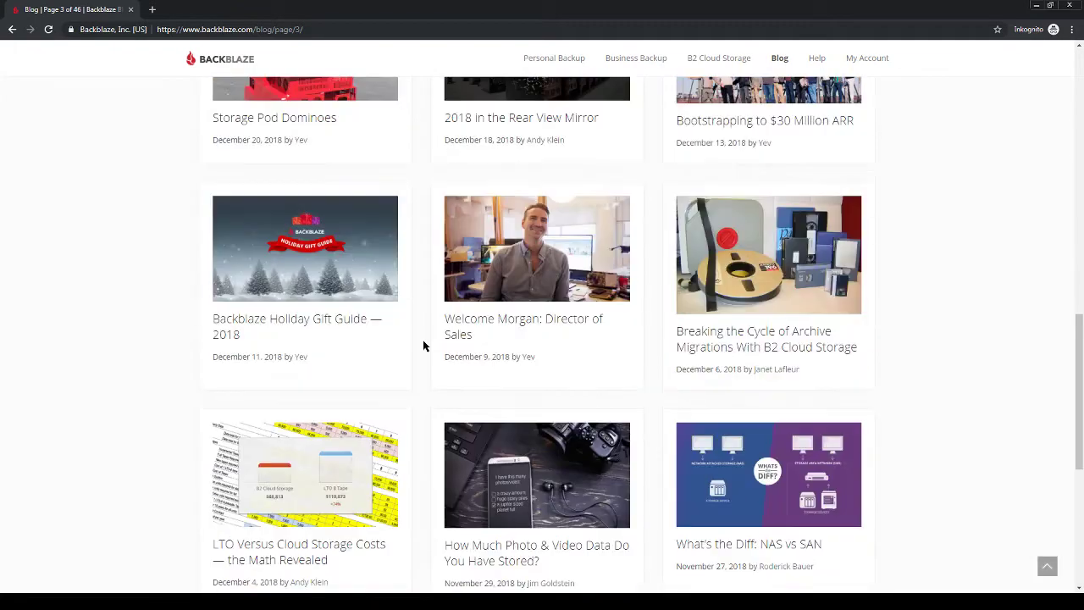
scroll(424, 345, "down", 5)
scroll(423, 345, "up", 14)
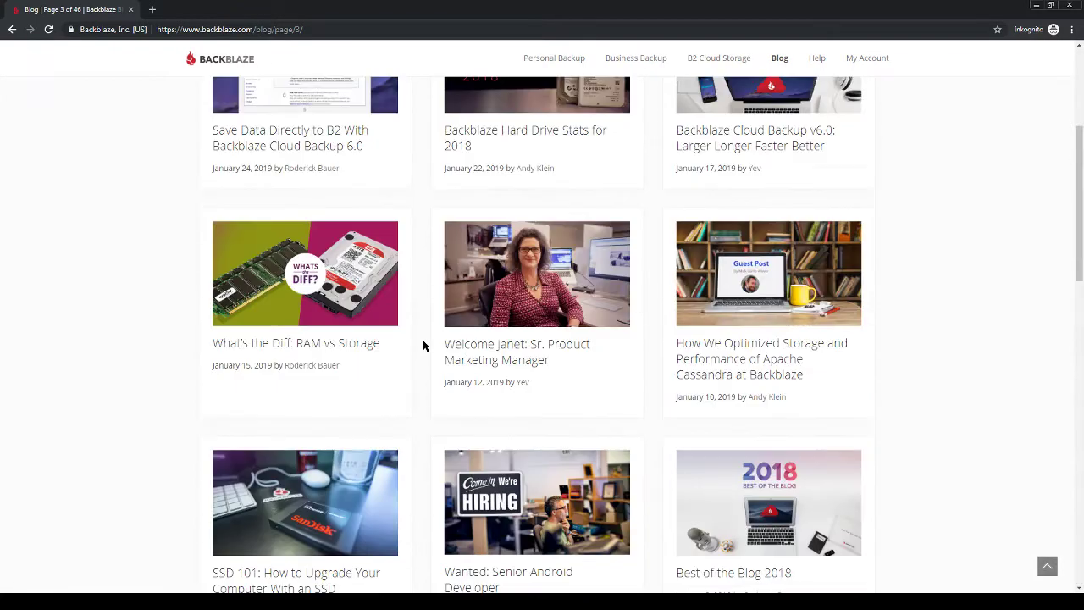
scroll(423, 341, "up", 4)
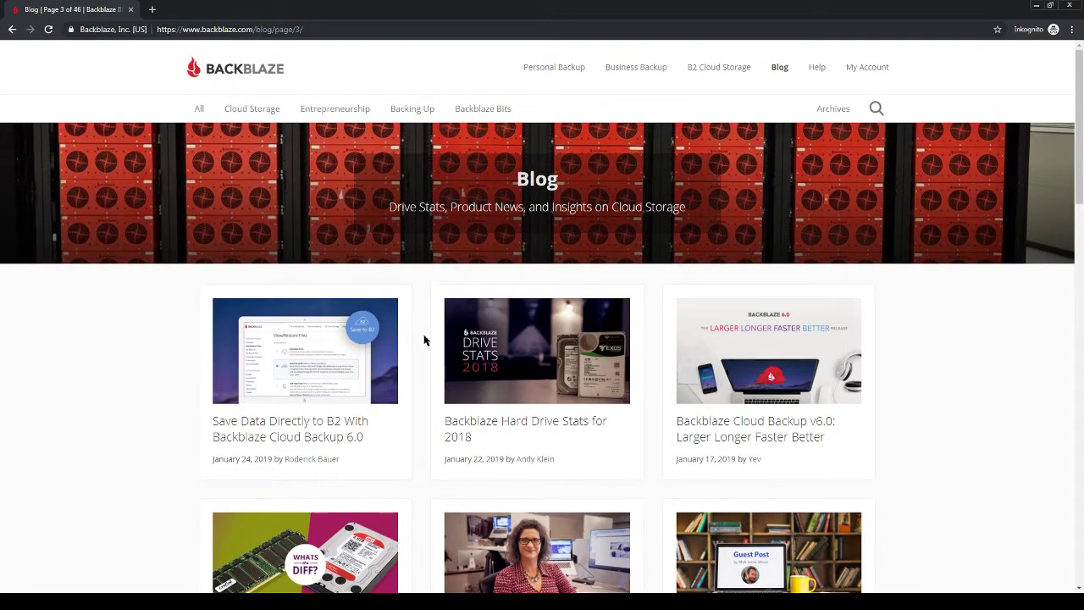
scroll(425, 340, "down", 1)
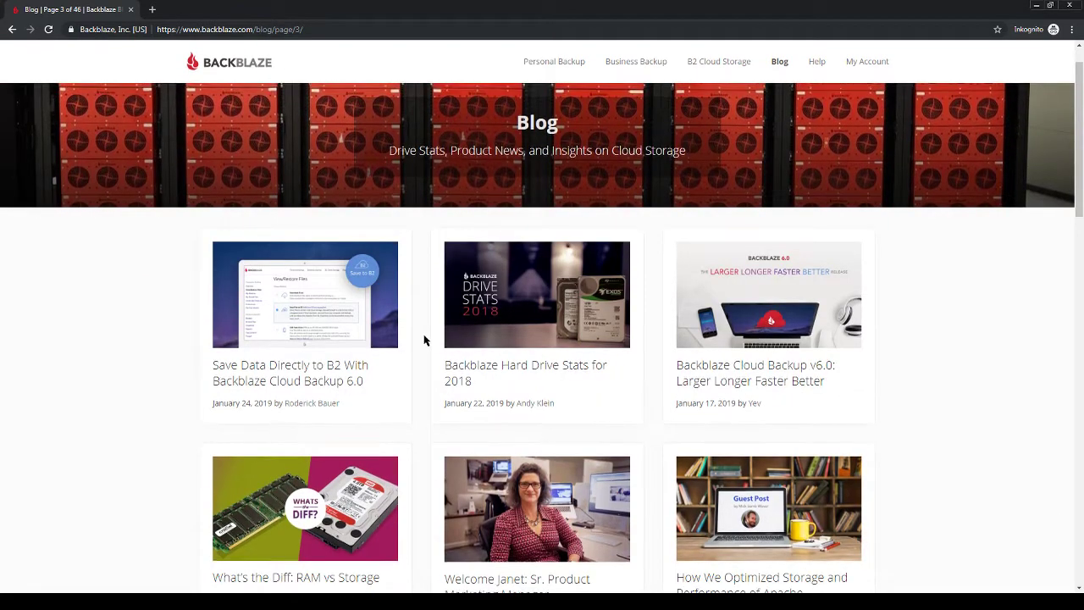
scroll(424, 340, "up", 1)
scroll(424, 340, "down", 7)
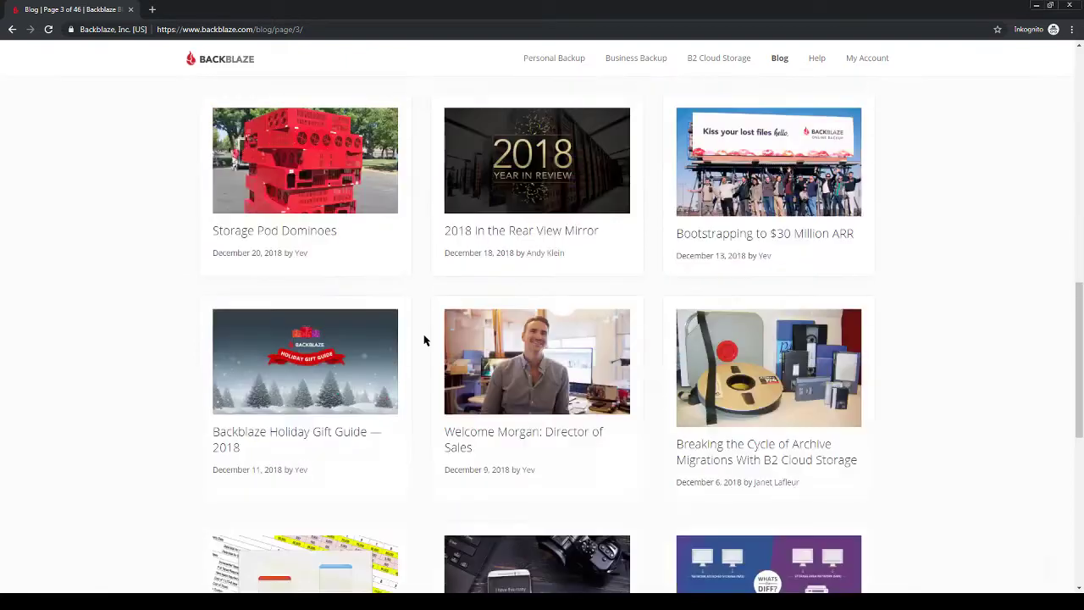
scroll(425, 340, "down", 6)
scroll(424, 340, "up", 2)
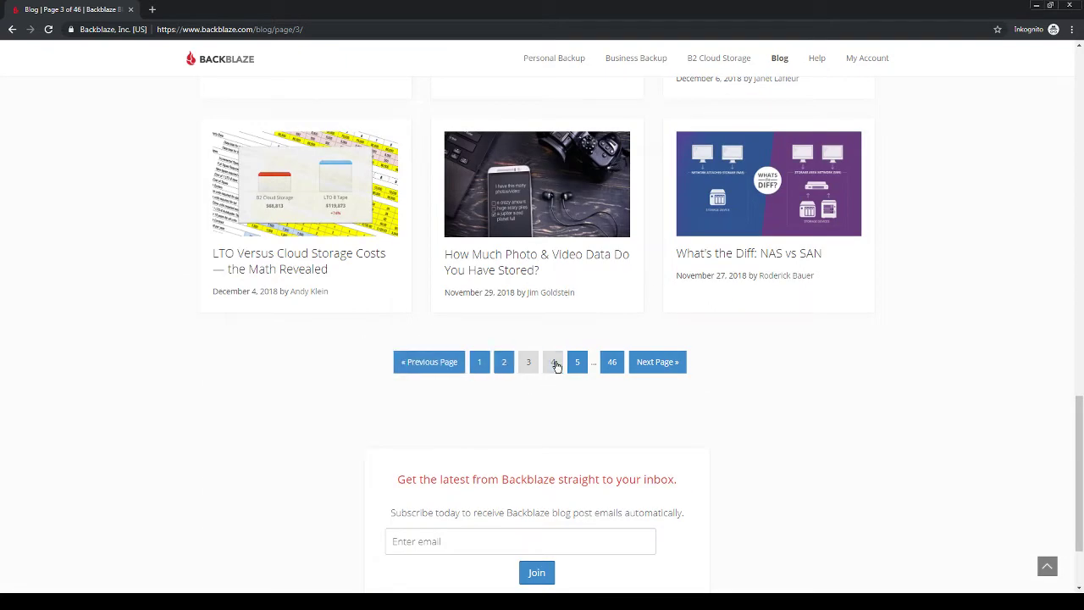
Step: Return through the previous pages to the blog's first page and review its posts and page numbers
left_click(432, 367)
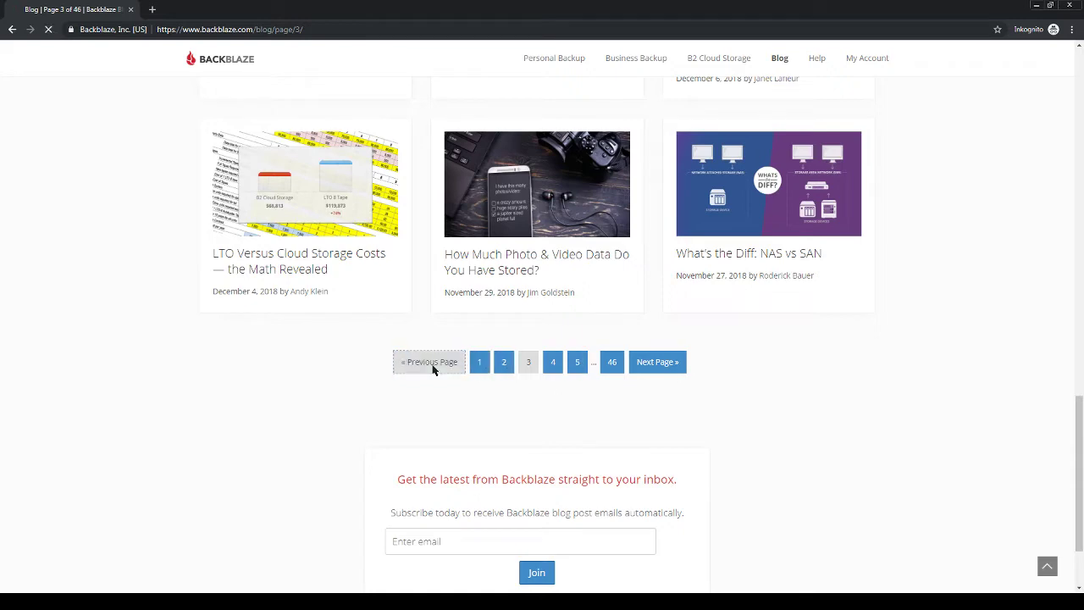
scroll(433, 370, "down", 10)
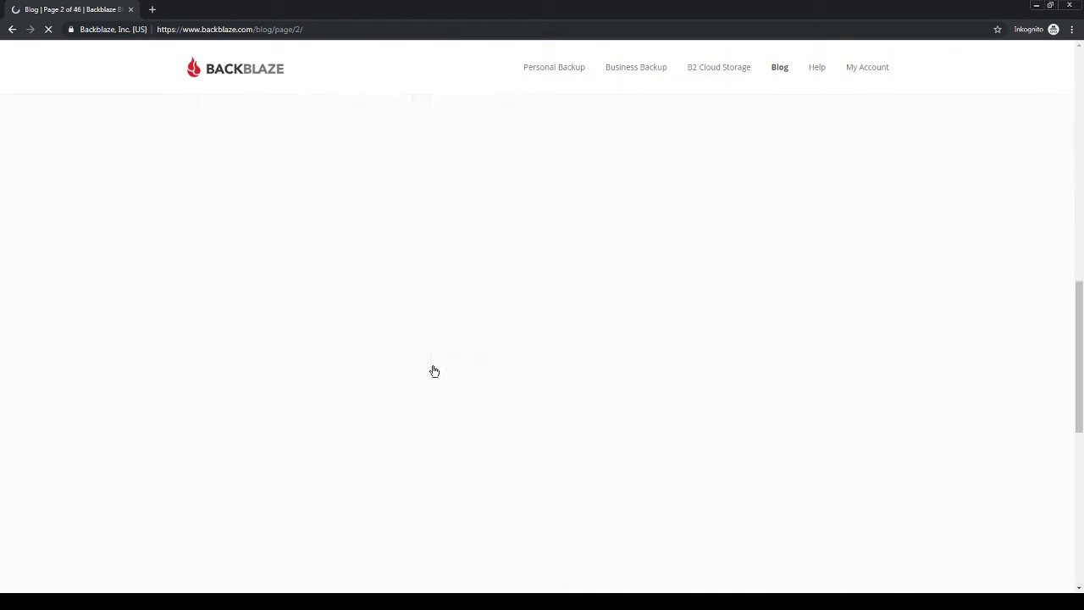
left_click(442, 256)
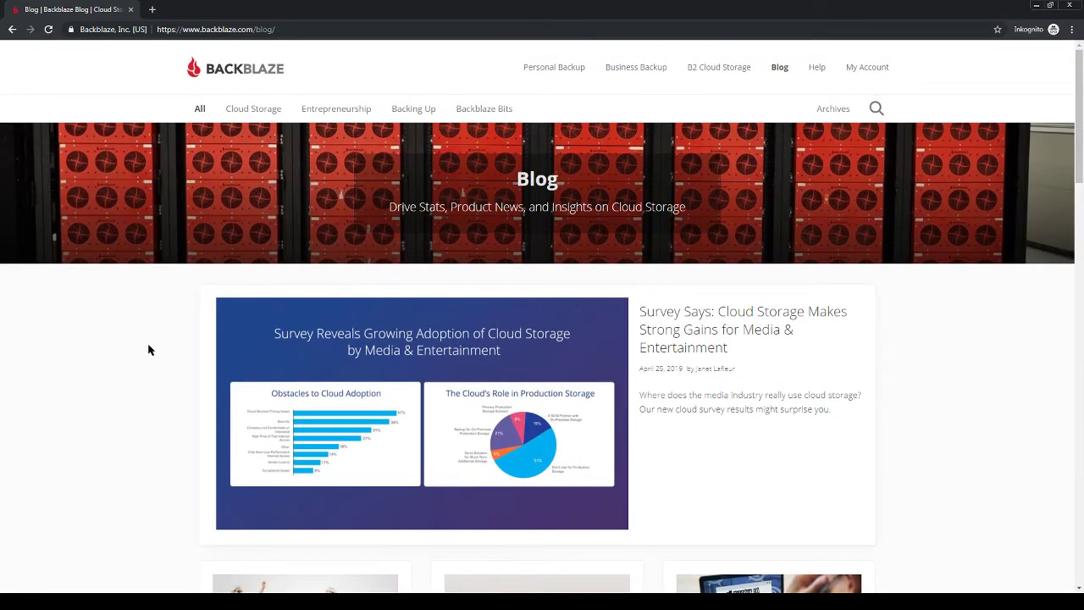
scroll(121, 359, "down", 10)
scroll(120, 356, "down", 6)
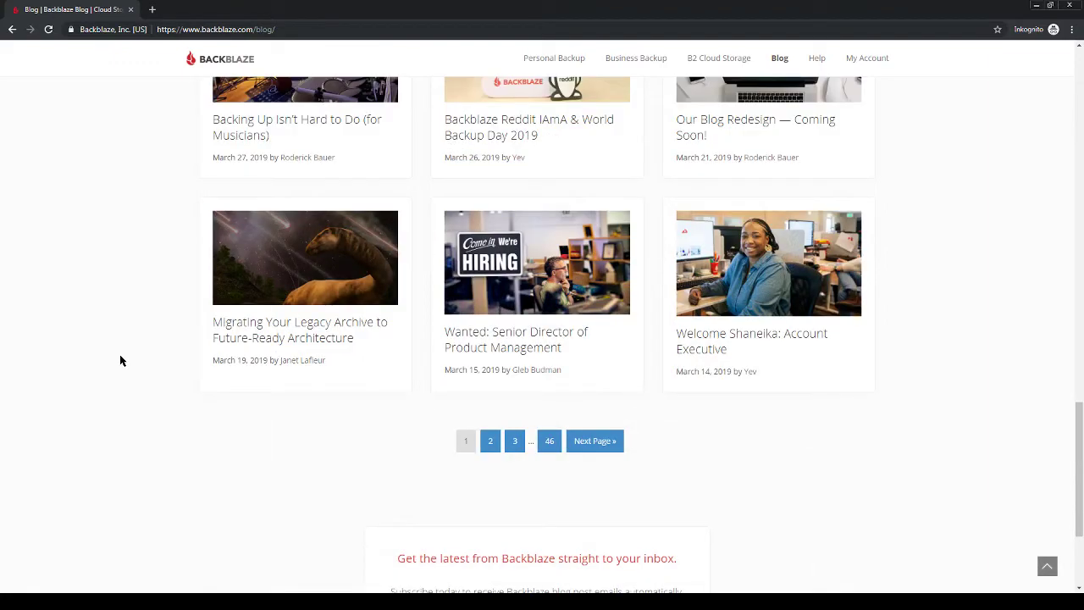
scroll(120, 360, "up", 15)
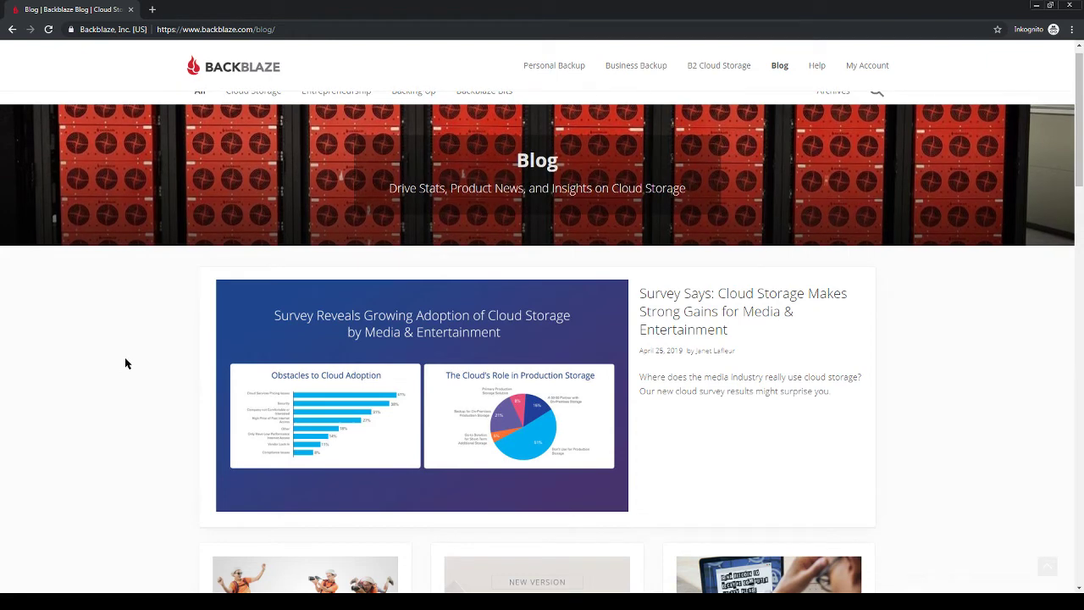
scroll(128, 368, "up", 1)
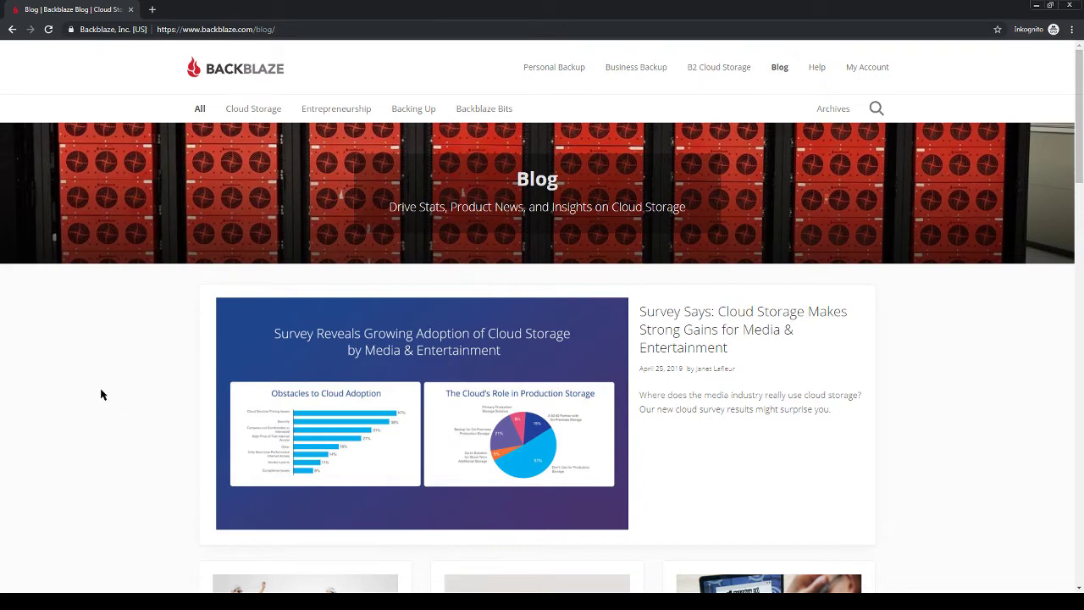
Step: Open the browser's developer tools, view the console messages and page elements, and switch to the network activity recording
key("ctrl+shift+i")
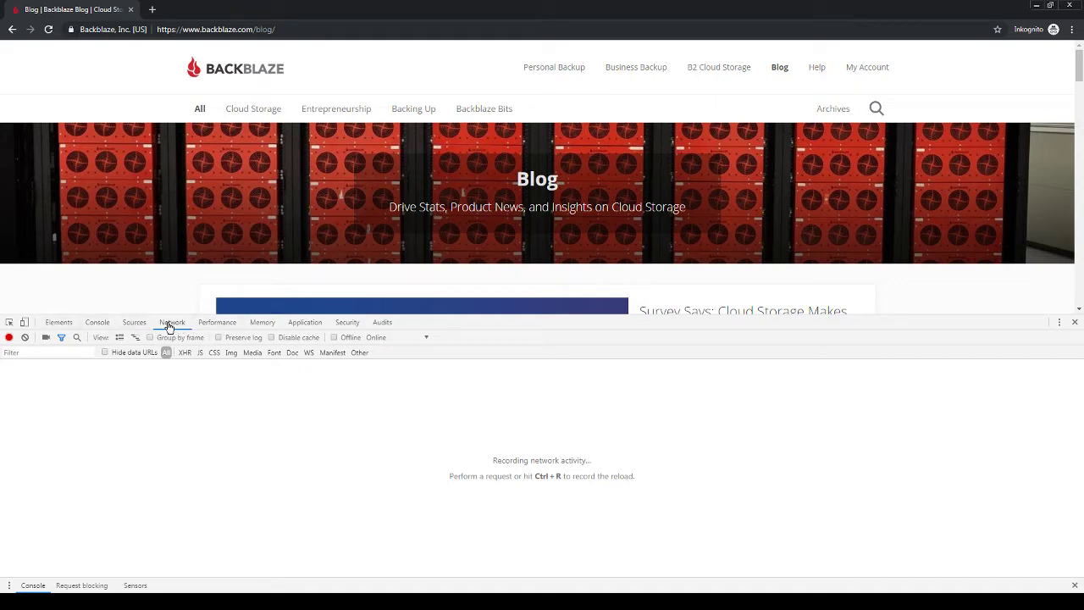
left_click(50, 323)
left_click(95, 323)
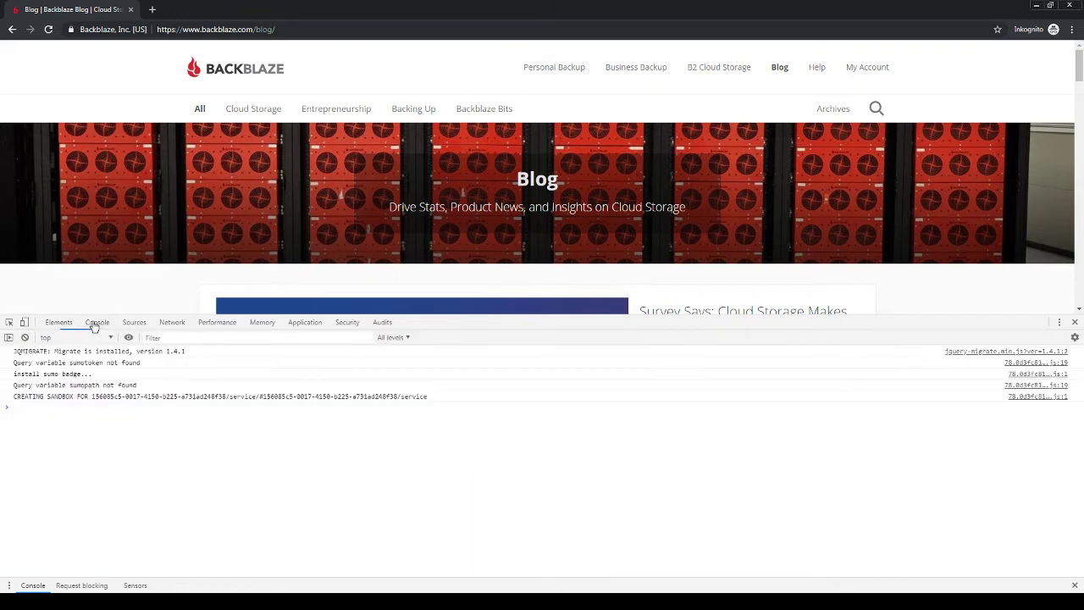
left_click(64, 322)
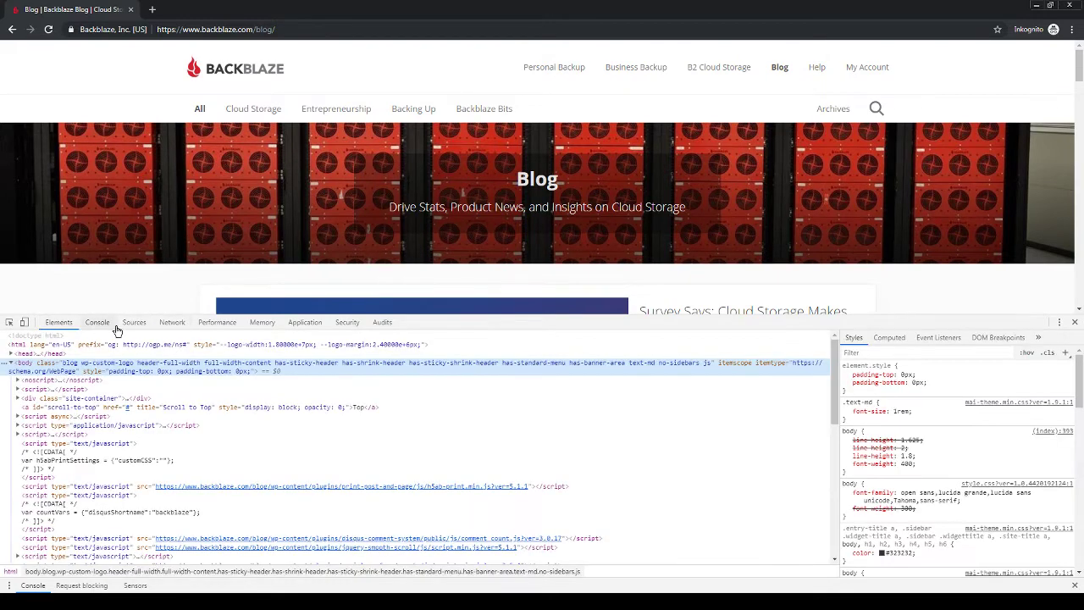
left_click(174, 324)
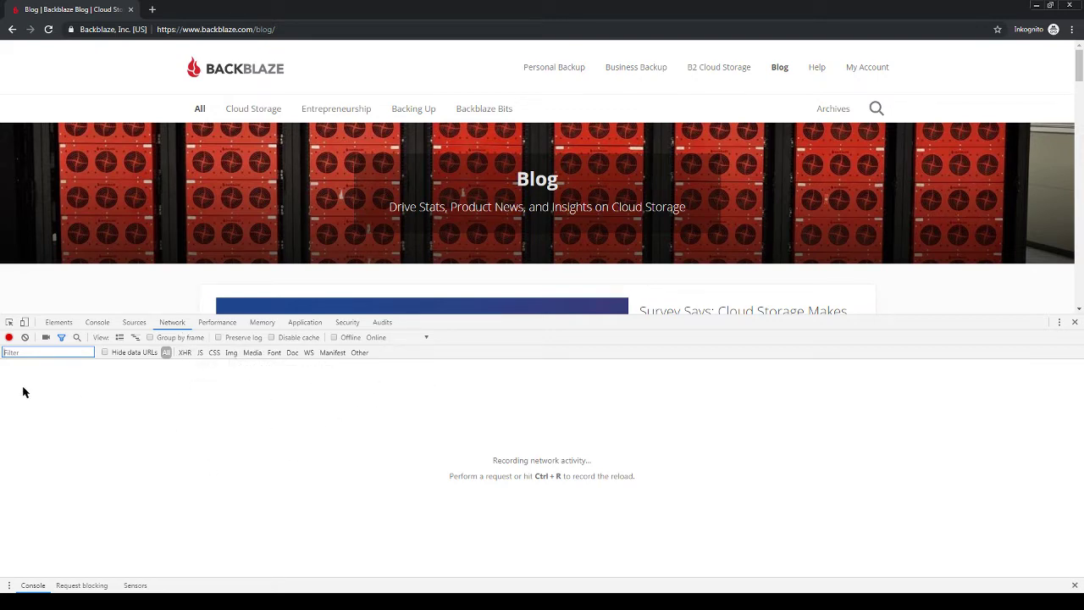
Step: Reload the blog page to record its network requests and look through the request list up to the blog/ document
left_click(175, 283)
scroll(174, 283, "down", 2)
scroll(174, 283, "up", 2)
scroll(175, 291, "down", 5)
scroll(175, 291, "up", 5)
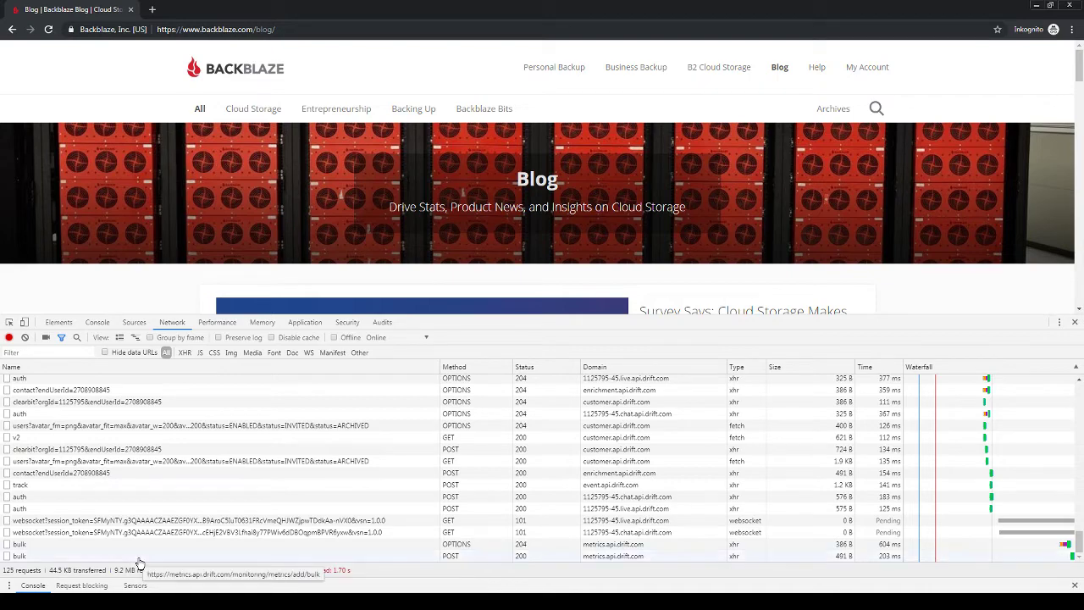
scroll(339, 472, "up", 6)
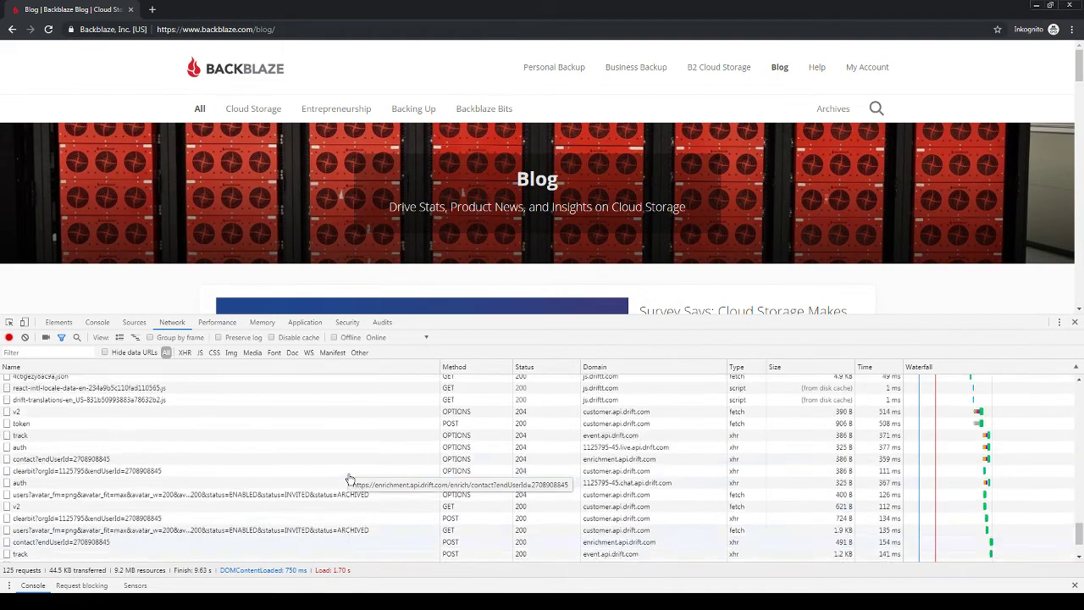
scroll(350, 481, "up", 5)
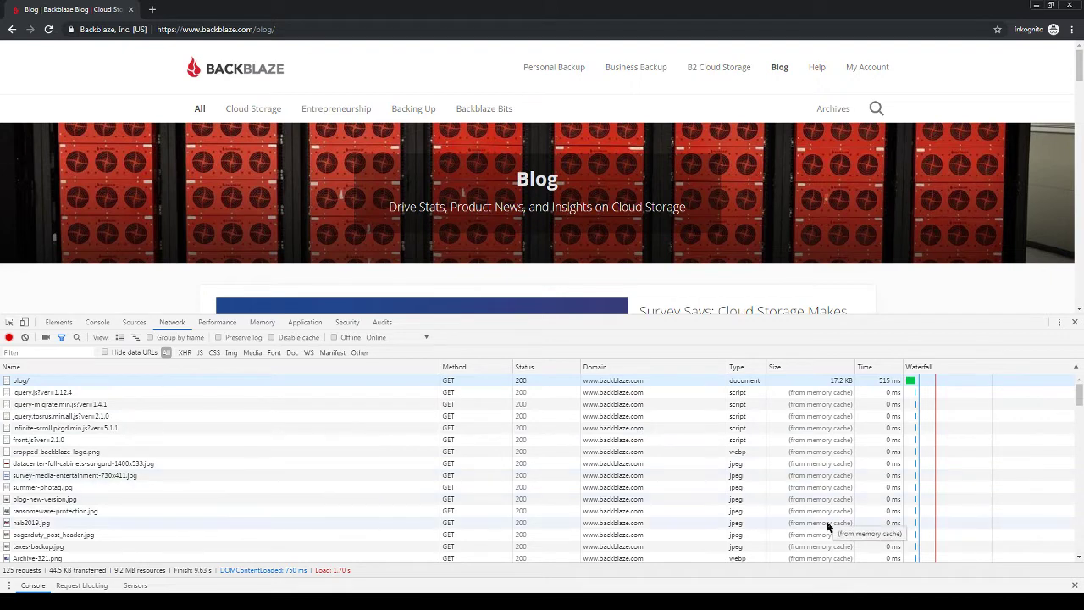
Step: Disable the browser cache and reload the blog page to record its network requests again
scroll(826, 521, "down", 2)
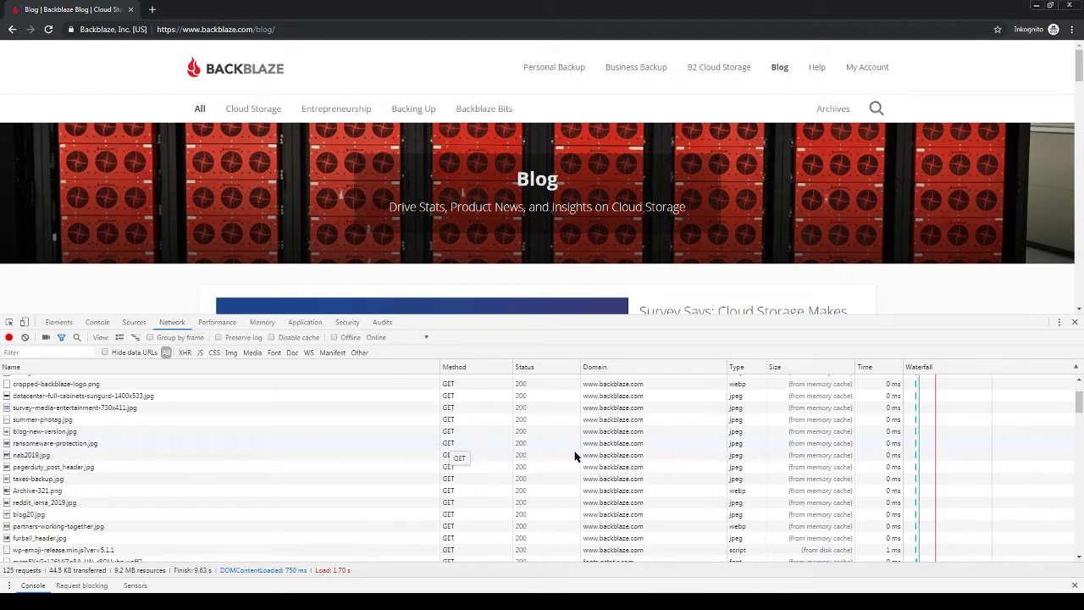
scroll(820, 458, "down", 4)
scroll(820, 458, "down", 8)
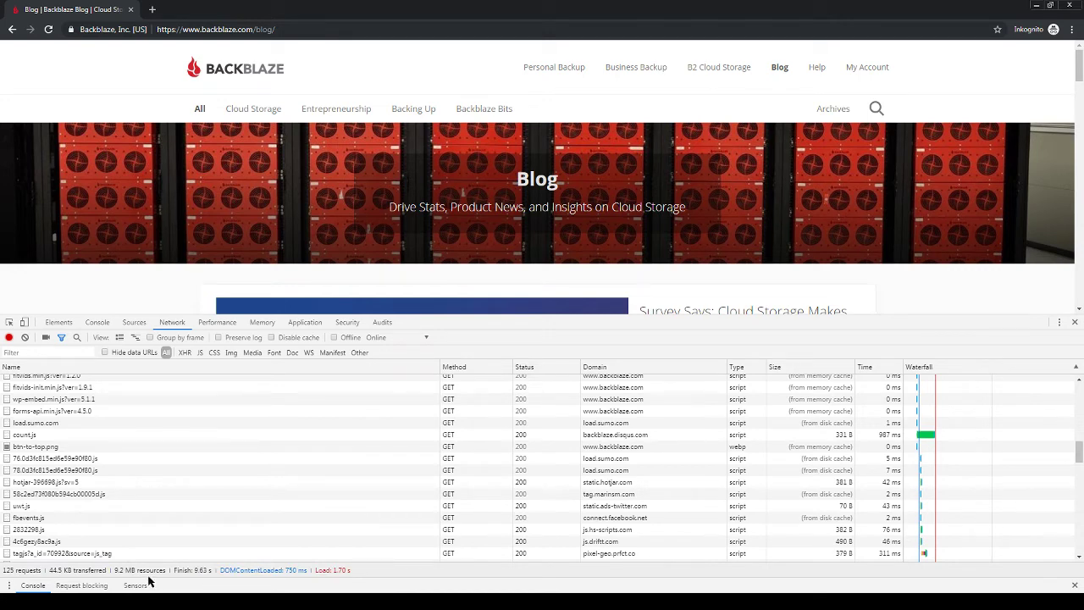
scroll(833, 417, "up", 2)
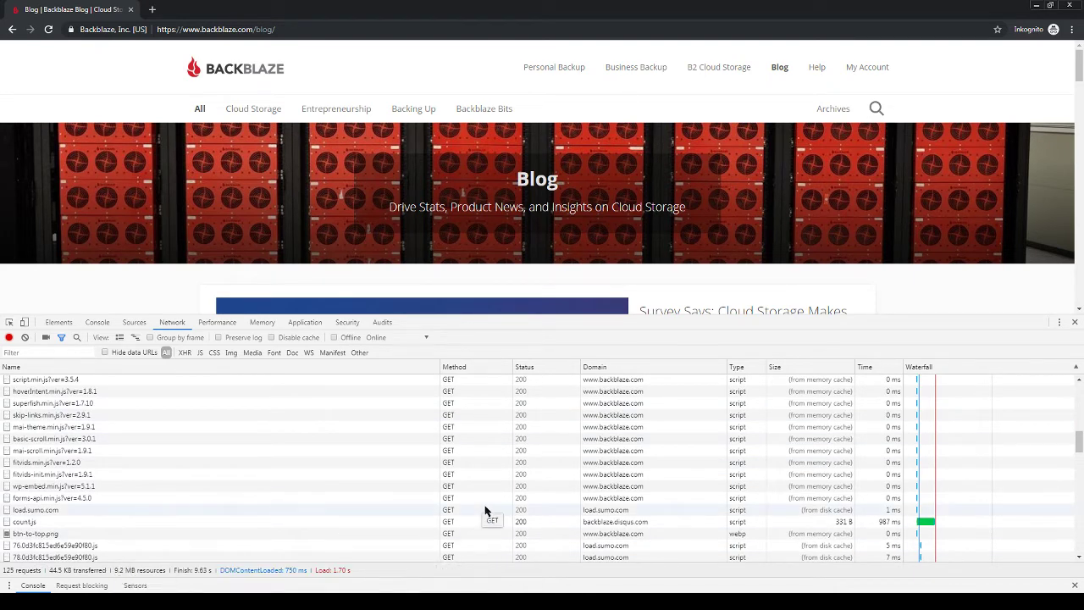
left_click(272, 337)
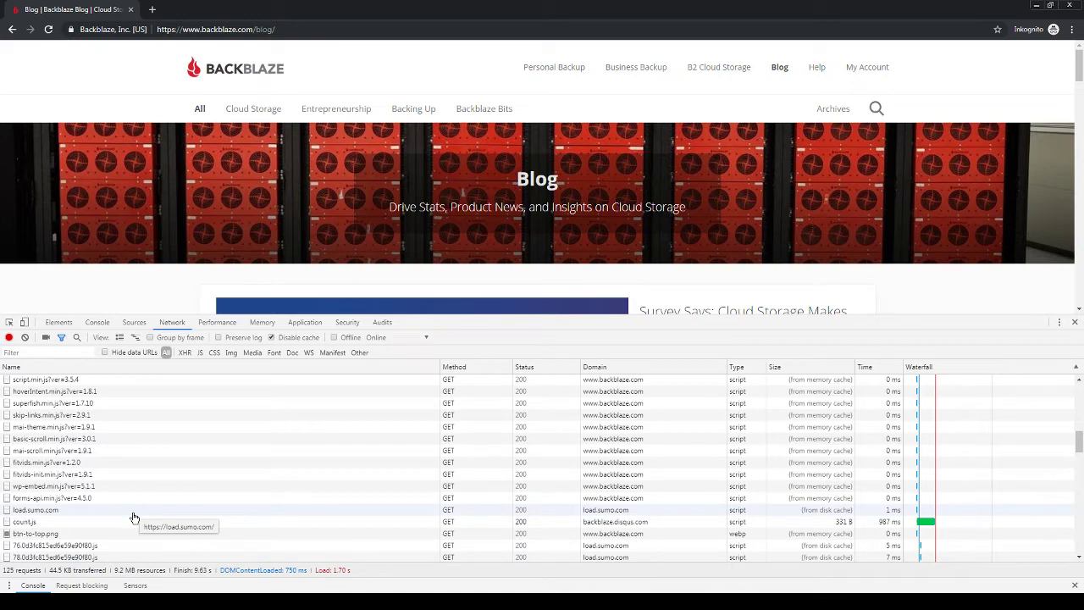
key("ctrl+r")
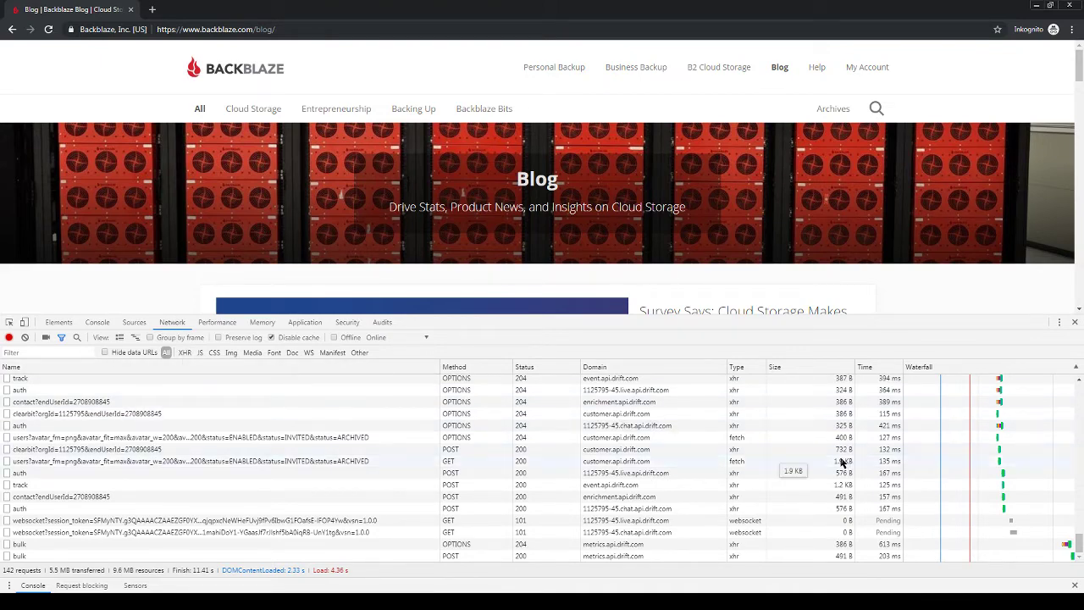
Step: Sort the recorded network requests by size, largest first
scroll(841, 461, "up", 15)
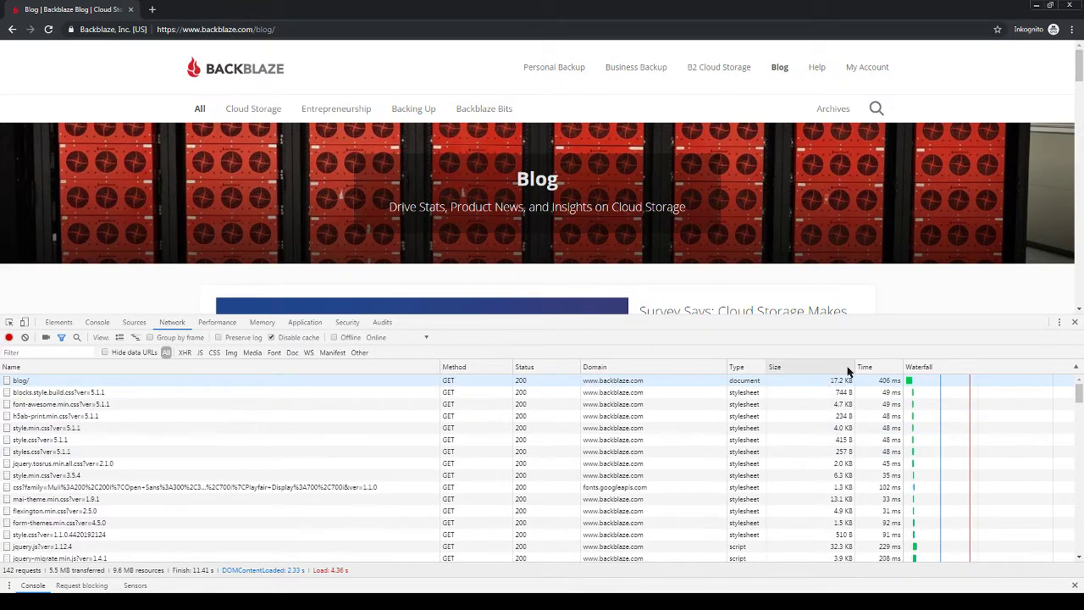
left_click(806, 369)
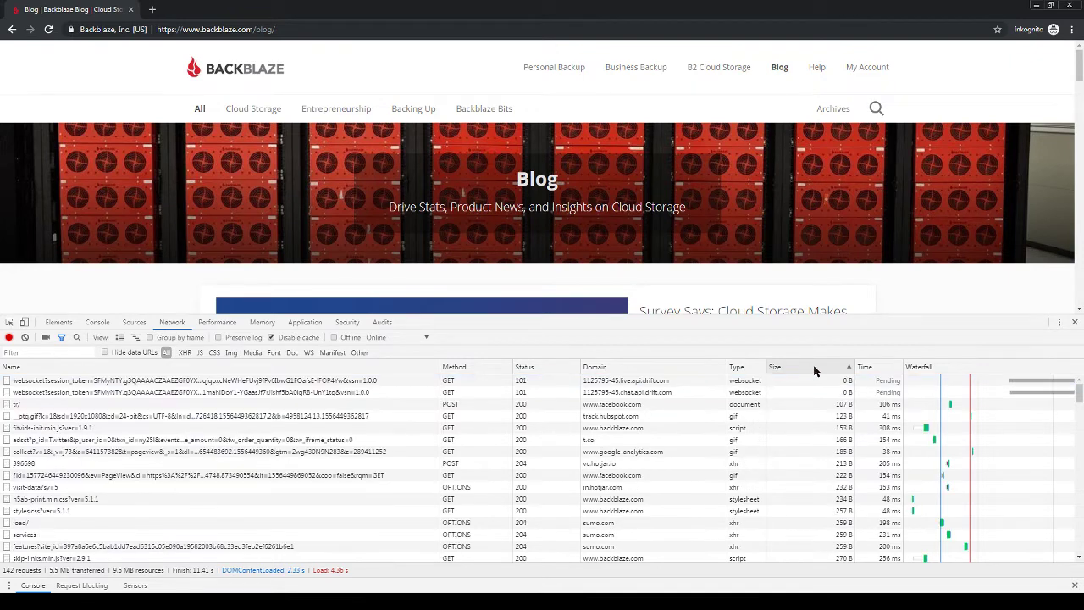
left_click(815, 370)
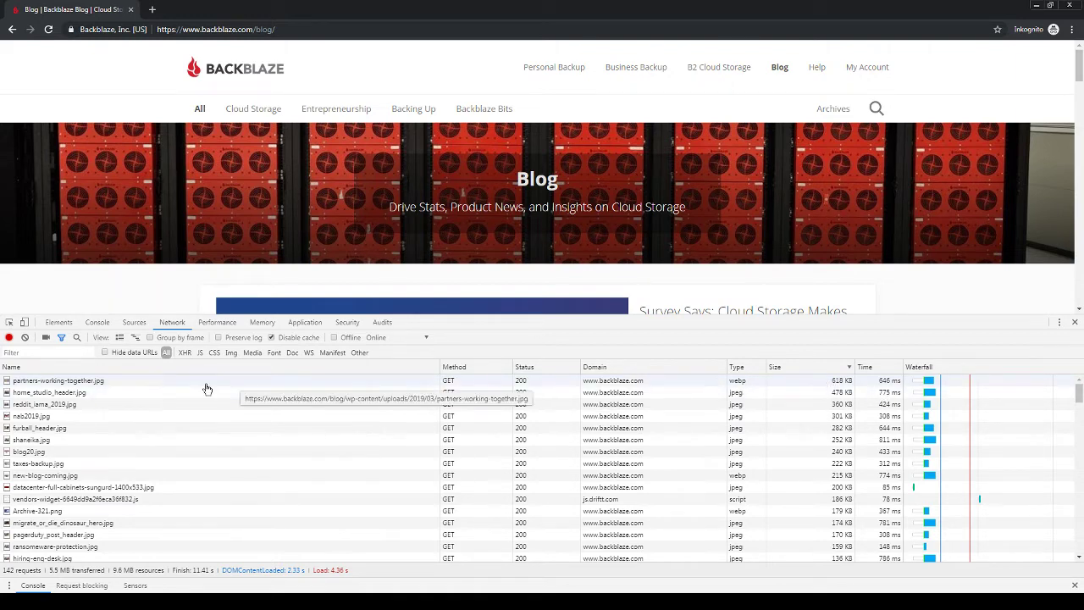
Step: Inspect the request headers of partners-working-together.jpg and home_studio_header.jpg and the timing of the first image, then return to the full request list
left_click(89, 381)
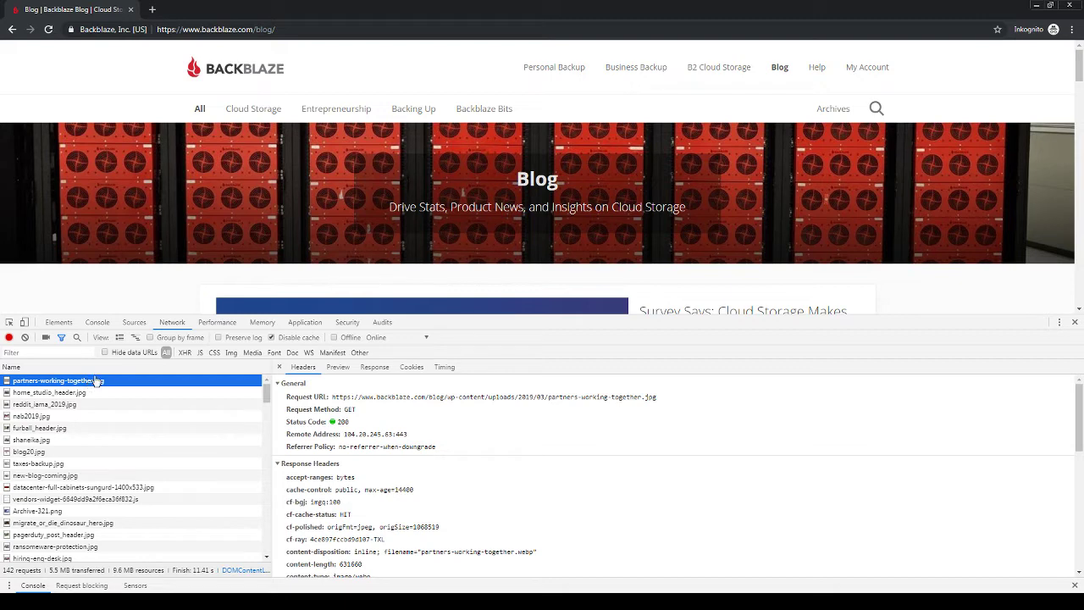
left_click(280, 370)
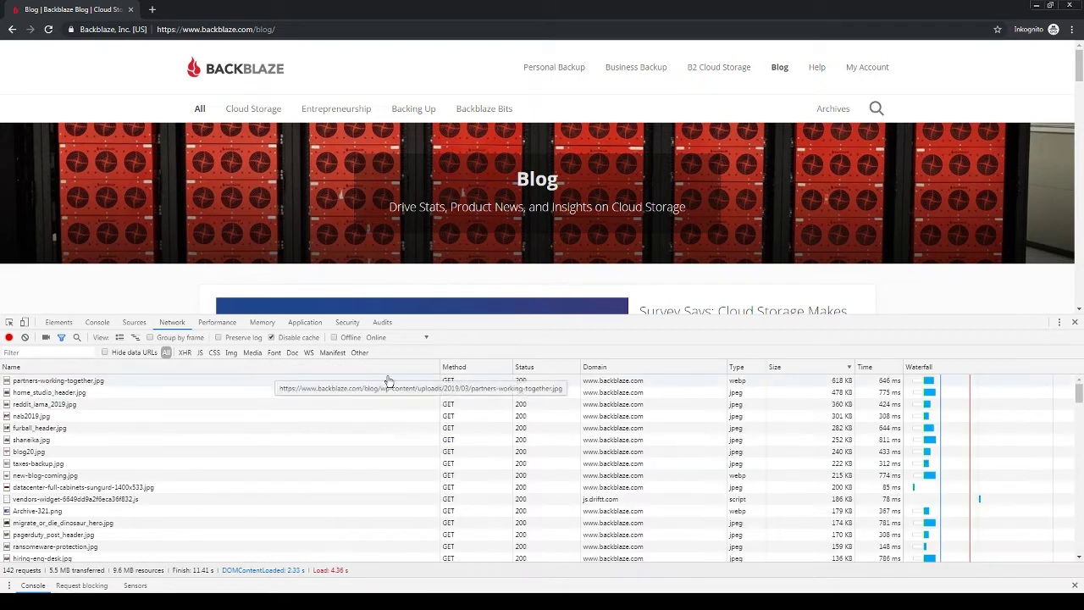
mouse_move(864, 387)
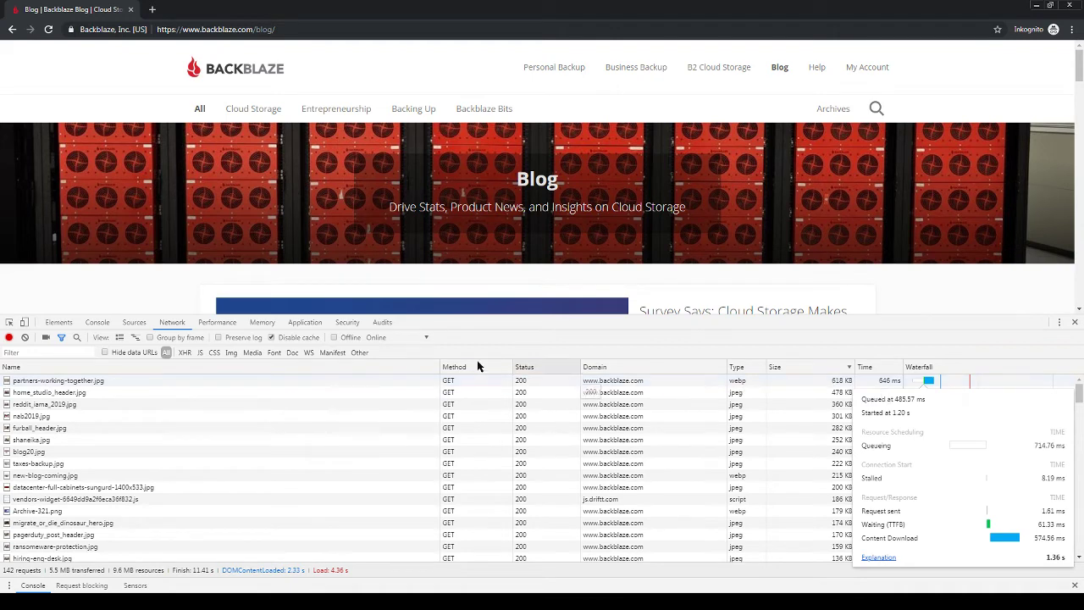
left_click(256, 387)
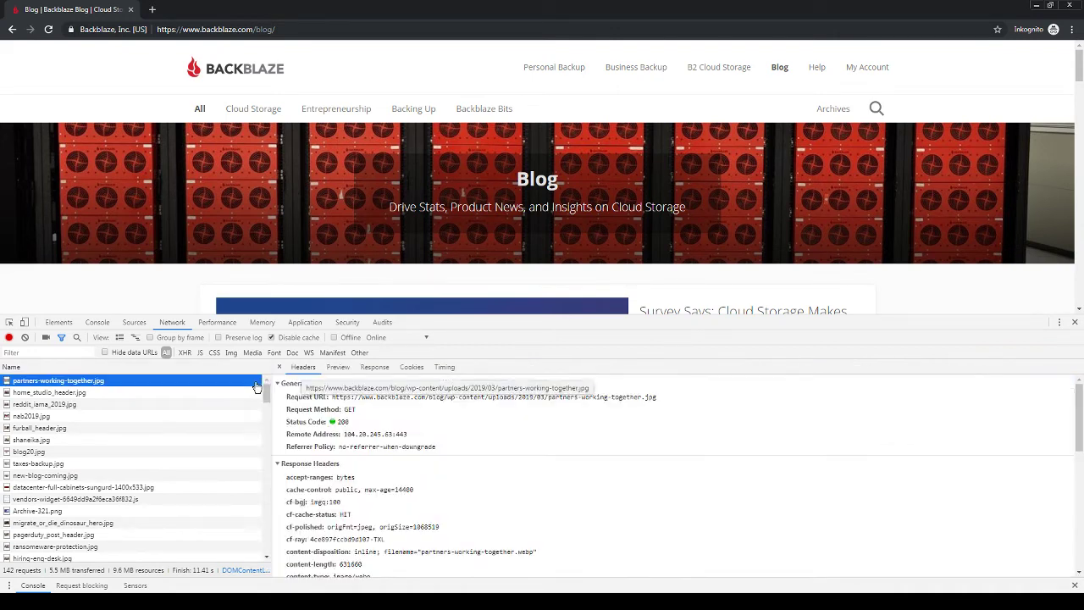
left_click(144, 394)
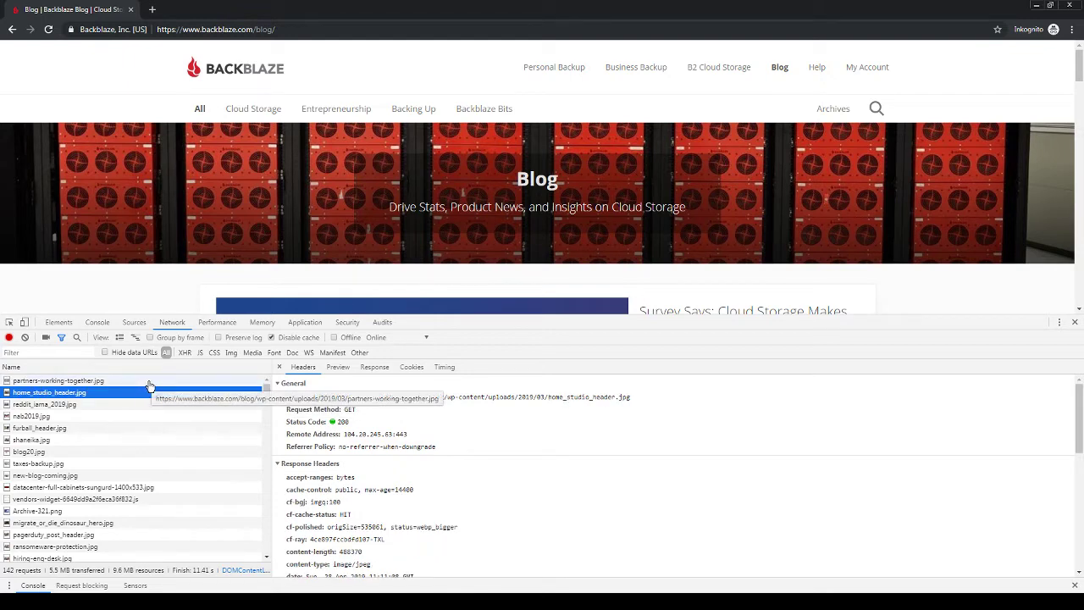
left_click(149, 382)
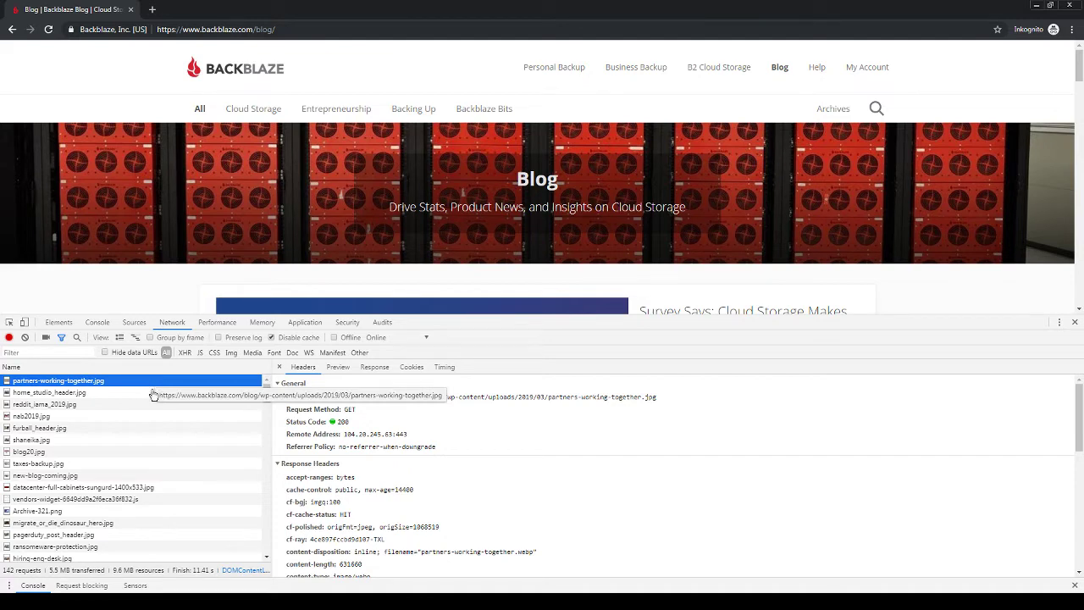
left_click(150, 393)
left_click(154, 382)
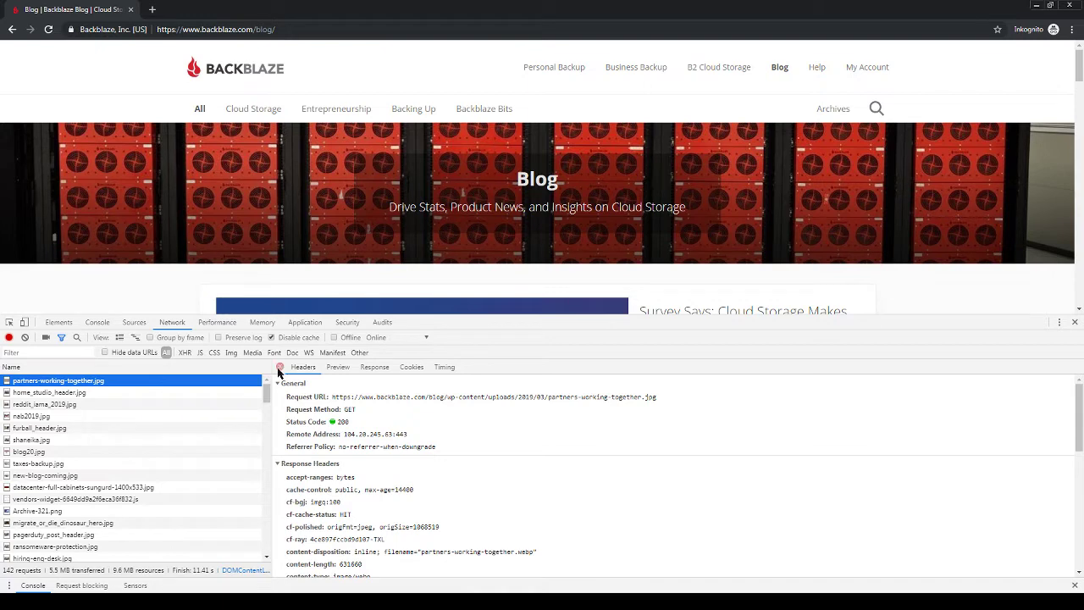
left_click(280, 370)
left_click(182, 384)
left_click(280, 368)
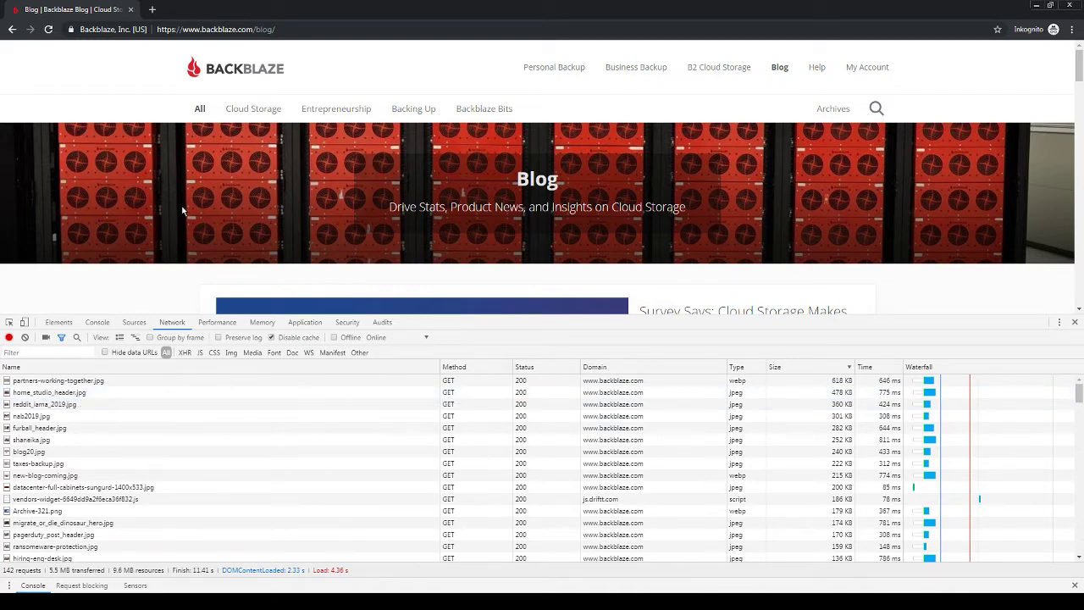
Step: Filter the request list to images only and look through their types and sizes
scroll(224, 215, "down", 3)
scroll(225, 214, "up", 3)
left_click(232, 354)
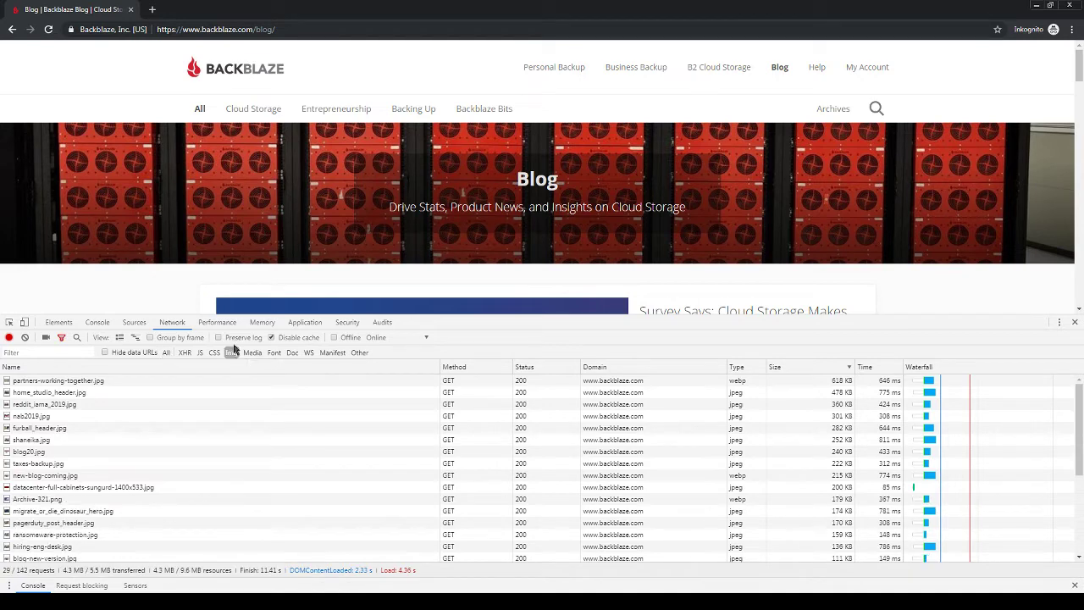
scroll(501, 470, "down", 2)
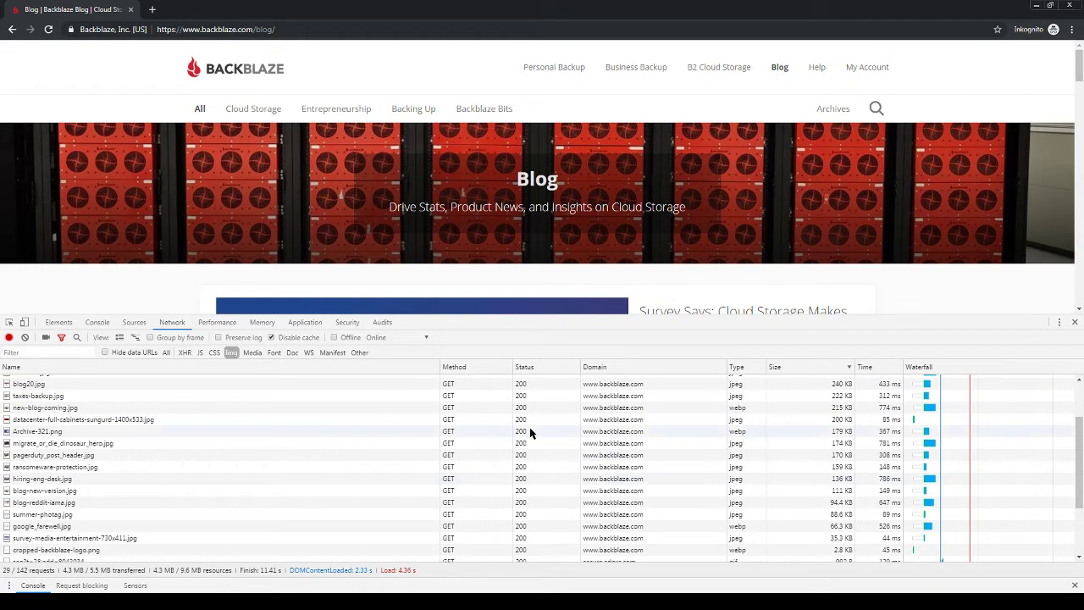
scroll(527, 440, "down", 2)
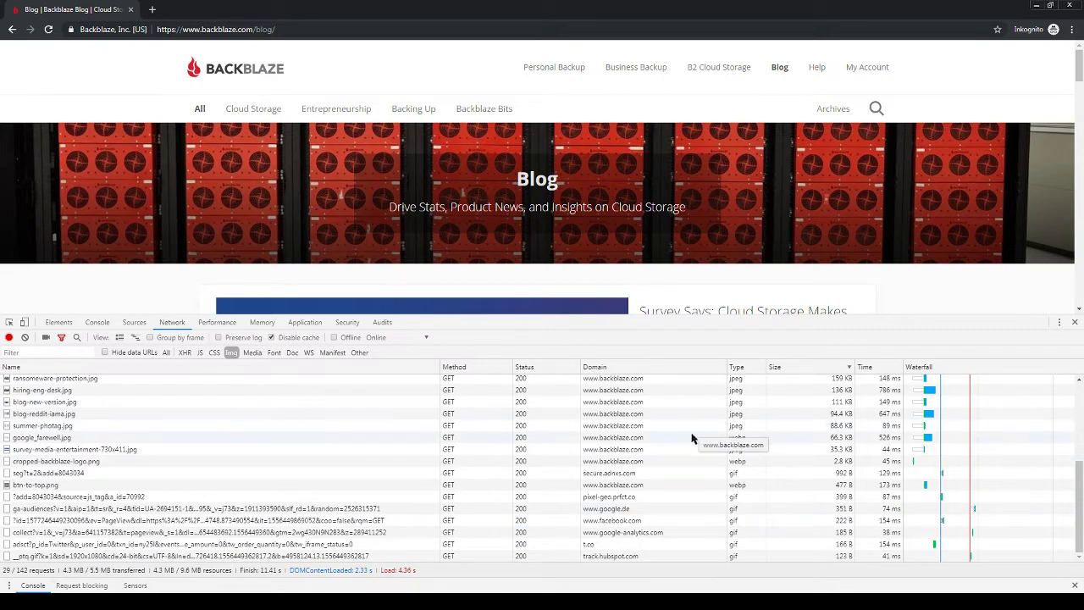
scroll(707, 491, "up", 4)
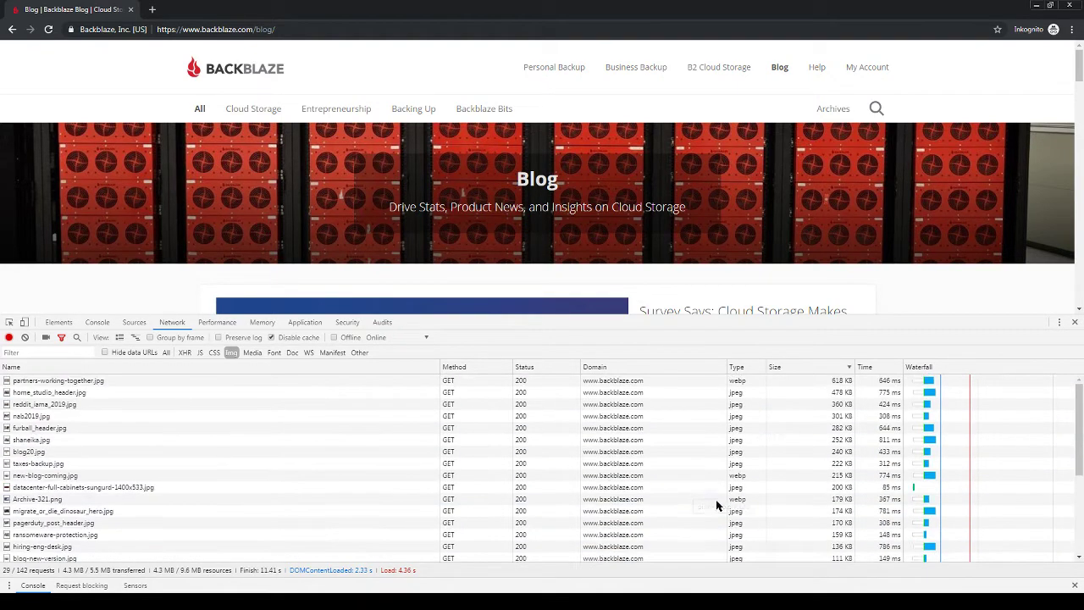
scroll(801, 416, "down", 3)
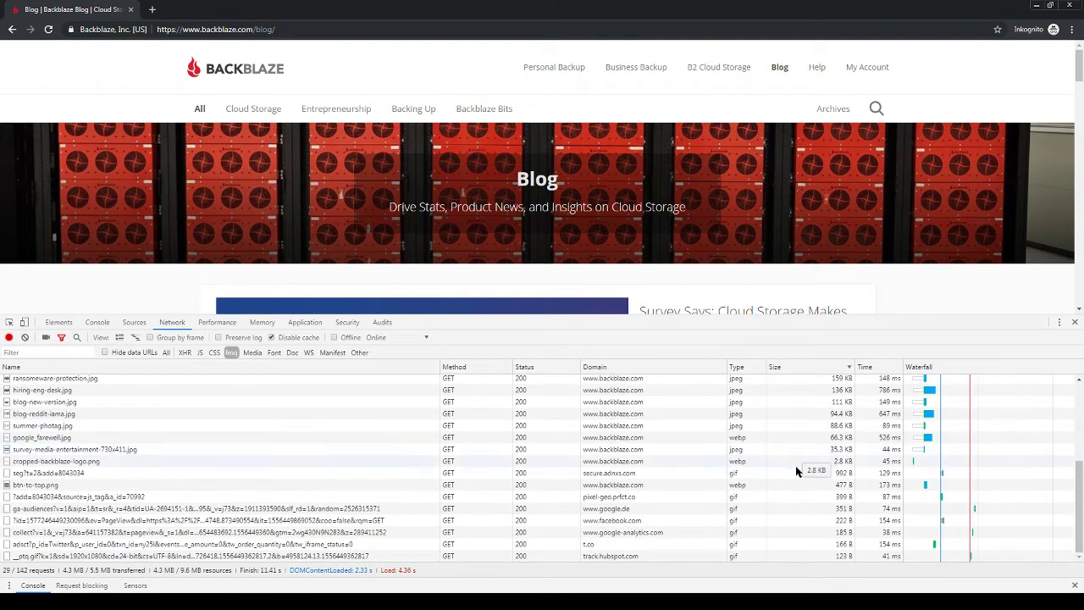
scroll(830, 469, "up", 3)
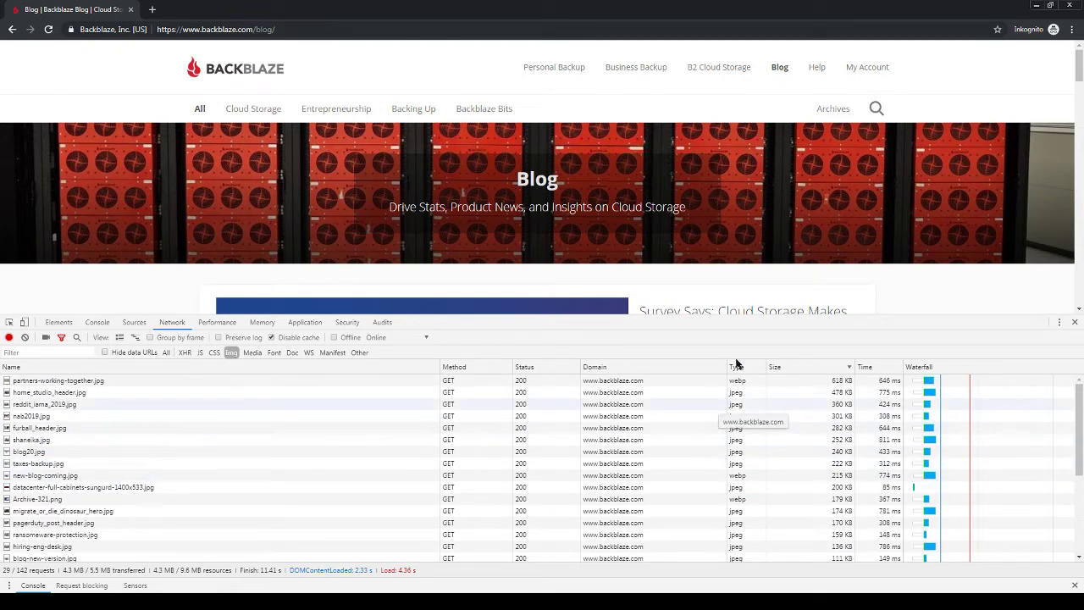
Step: Examine the post card images down to the Our Blog Redesign row and return to the featured survey post
scroll(881, 277, "down", 5)
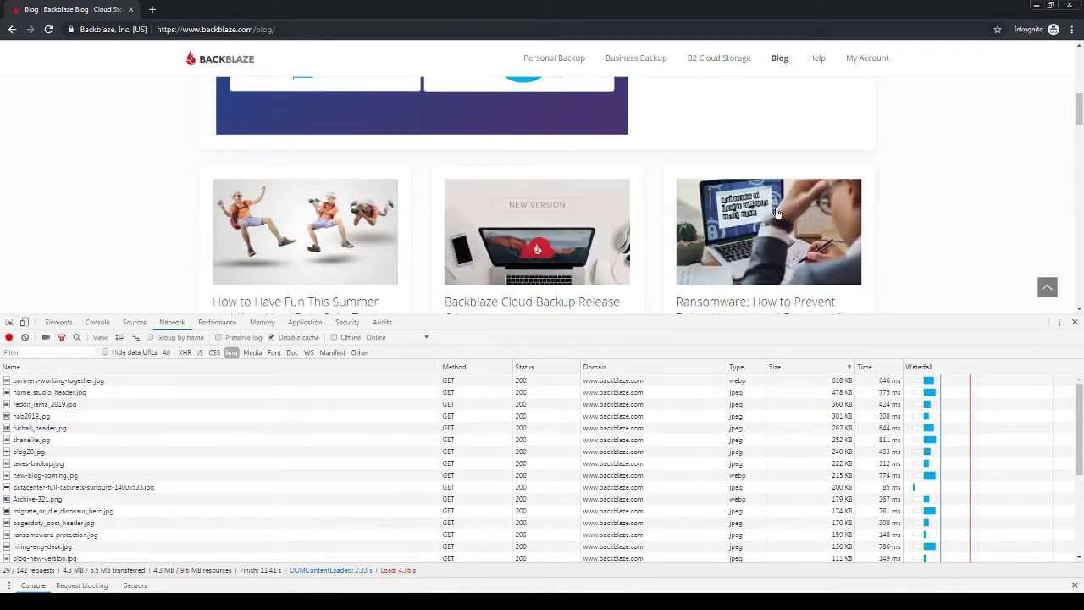
scroll(949, 234, "down", 3)
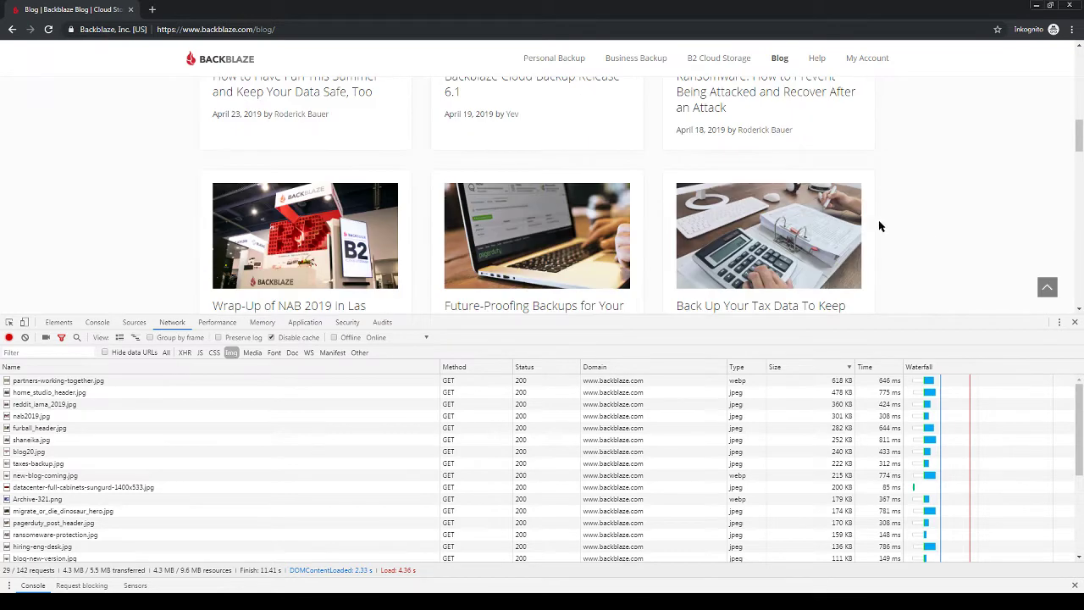
scroll(957, 246, "down", 2)
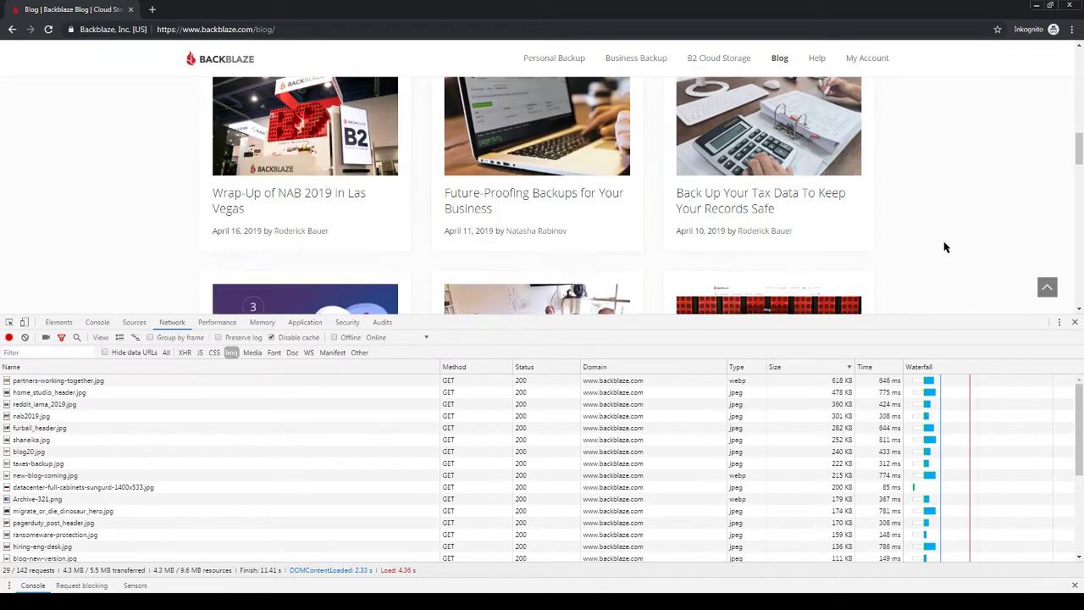
scroll(927, 223, "down", 2)
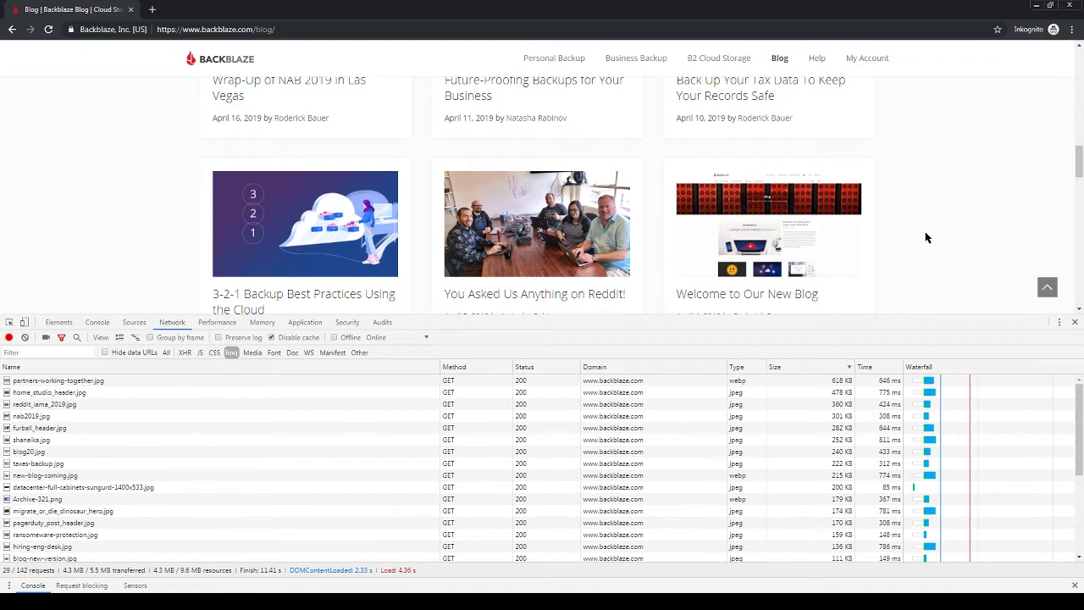
scroll(927, 237, "down", 3)
scroll(927, 238, "down", 3)
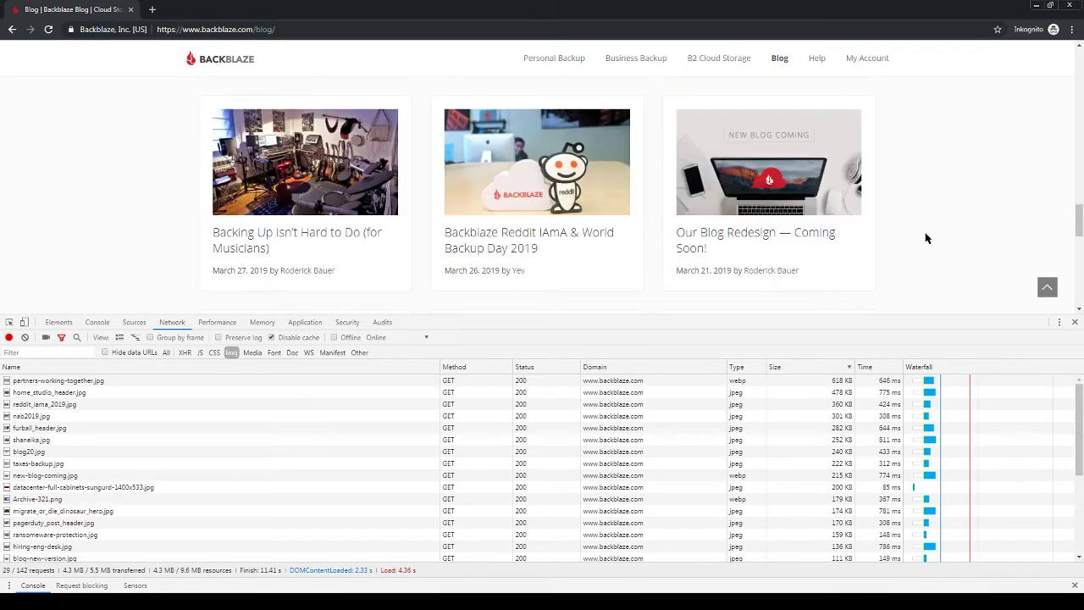
scroll(924, 240, "up", 6)
scroll(924, 246, "up", 5)
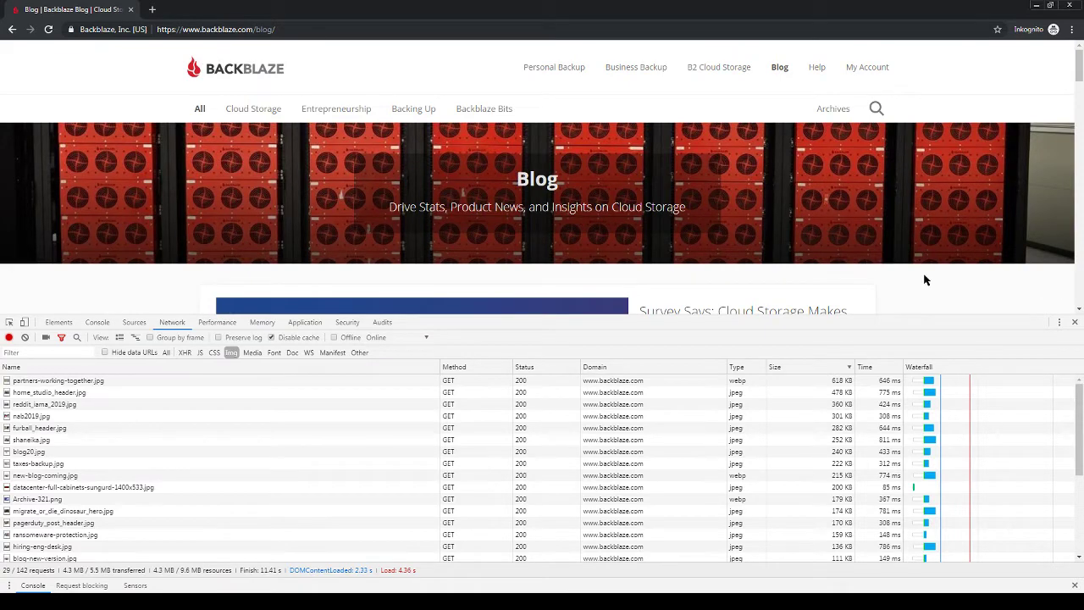
scroll(437, 265, "down", 1)
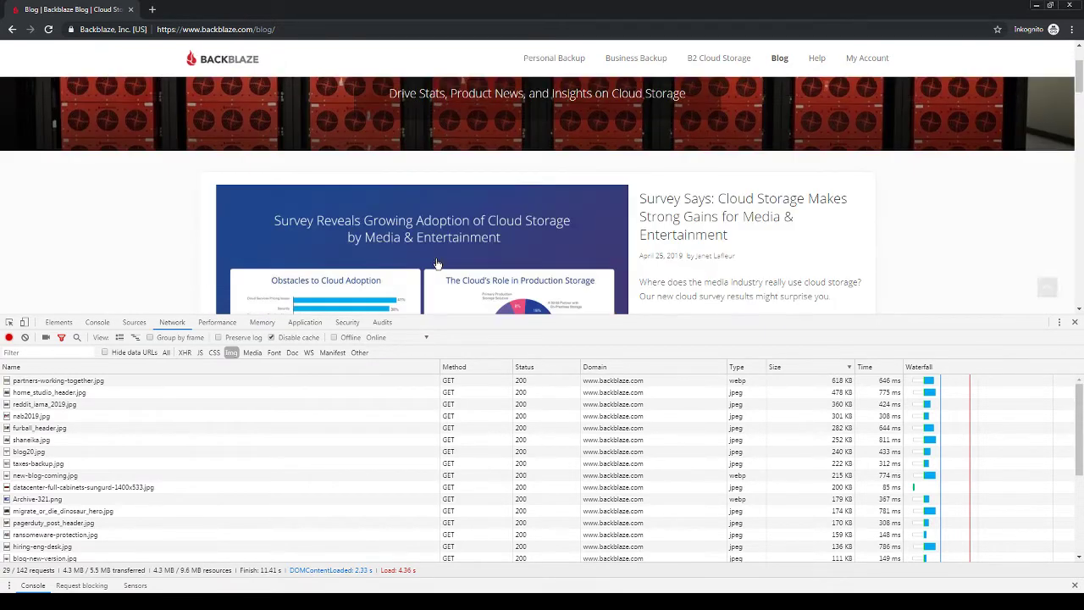
scroll(438, 262, "up", 1)
scroll(508, 245, "down", 1)
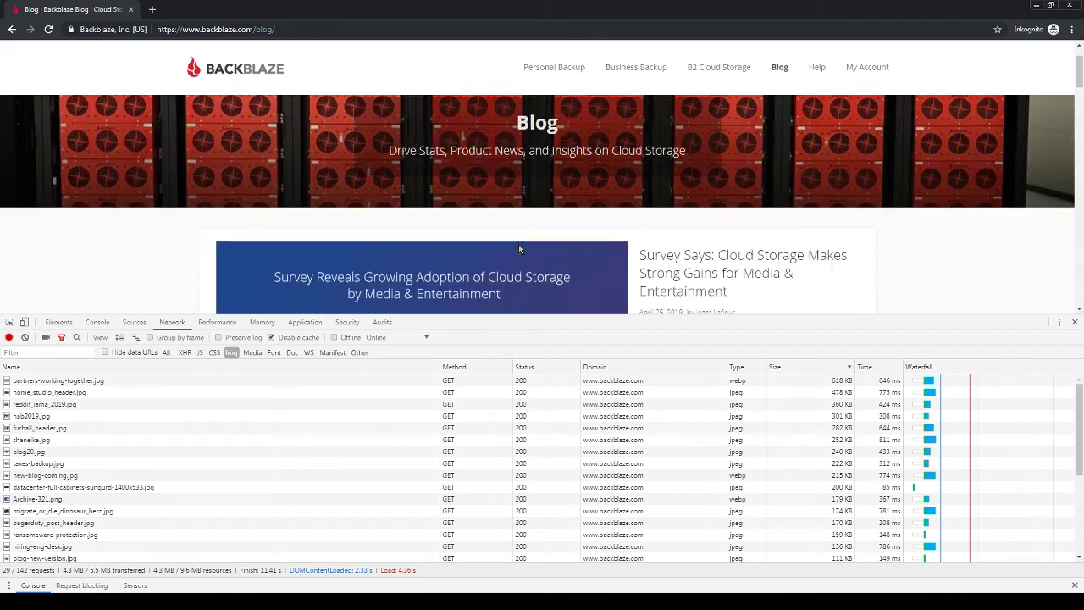
scroll(489, 232, "up", 1)
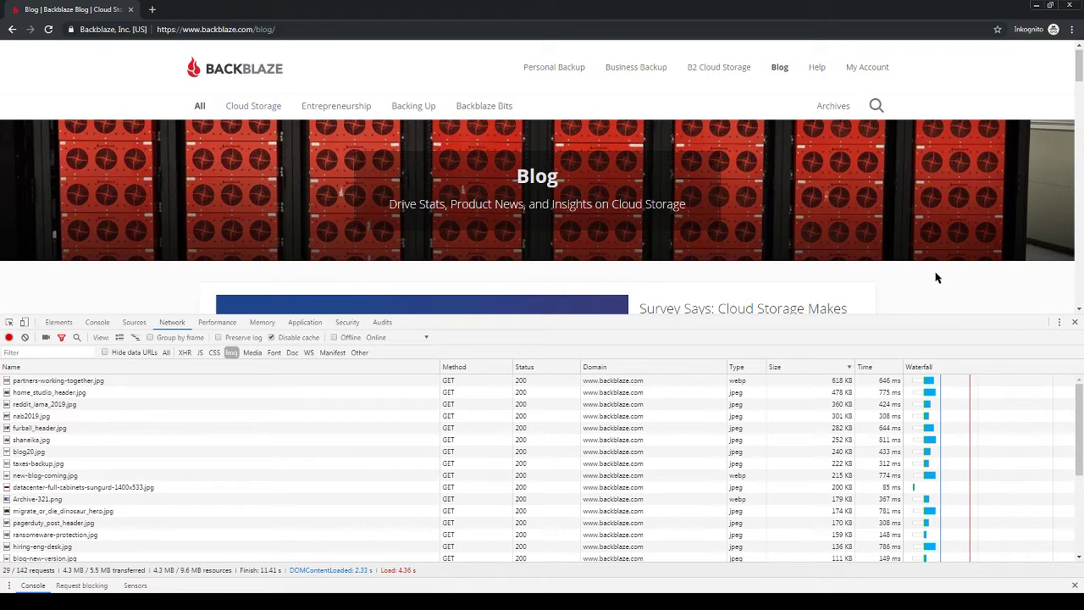
Step: Review the lower rows of post cards, from the NAB 2019 list to the Welcome Shaneika post
scroll(913, 286, "down", 12)
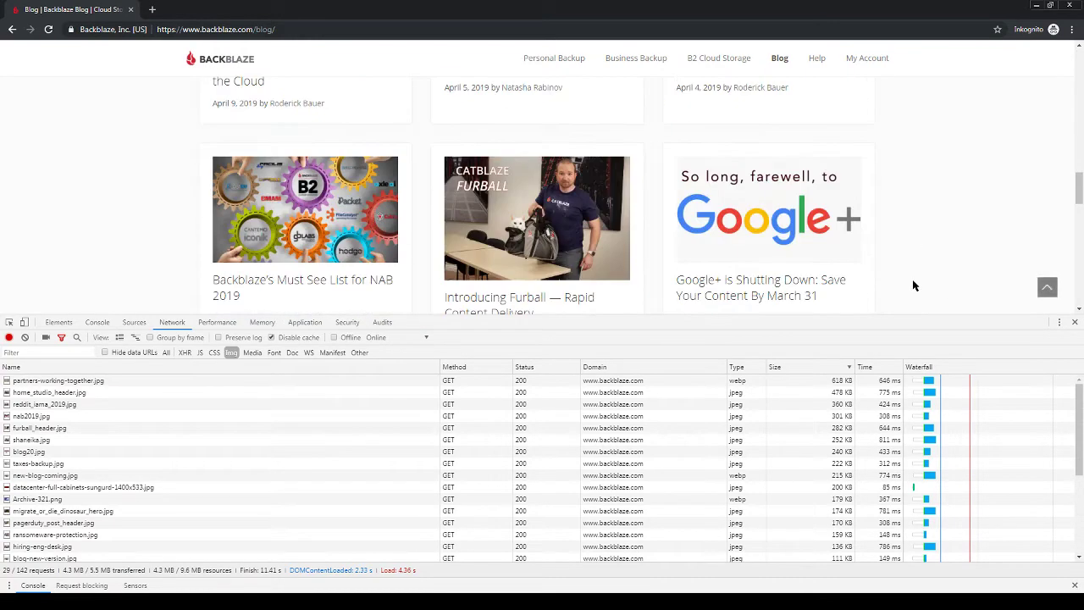
scroll(913, 286, "down", 3)
scroll(913, 286, "up", 3)
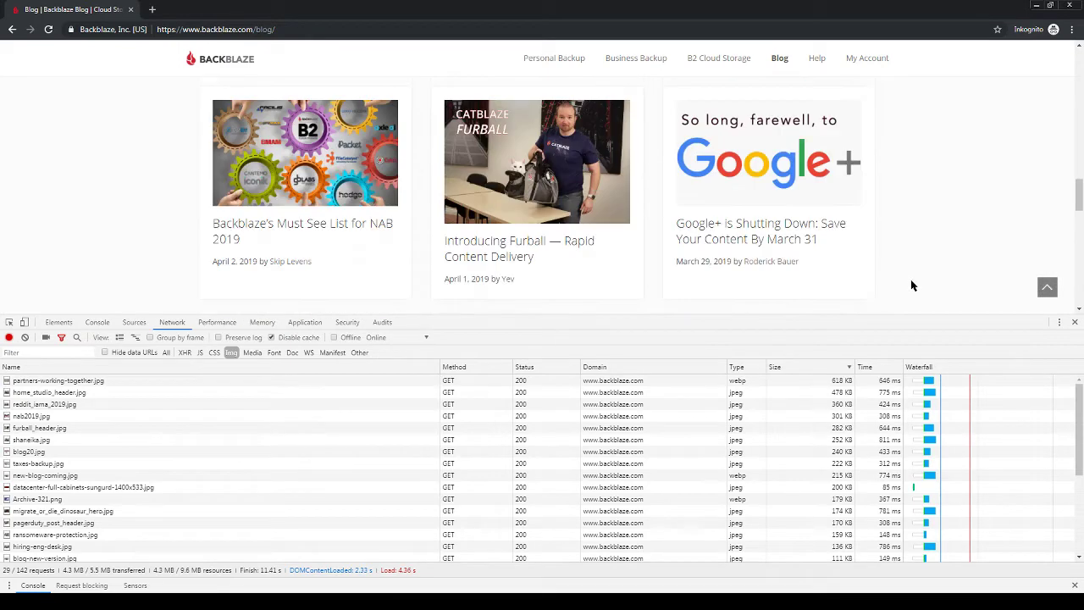
scroll(913, 286, "down", 6)
scroll(912, 286, "down", 5)
scroll(907, 277, "up", 7)
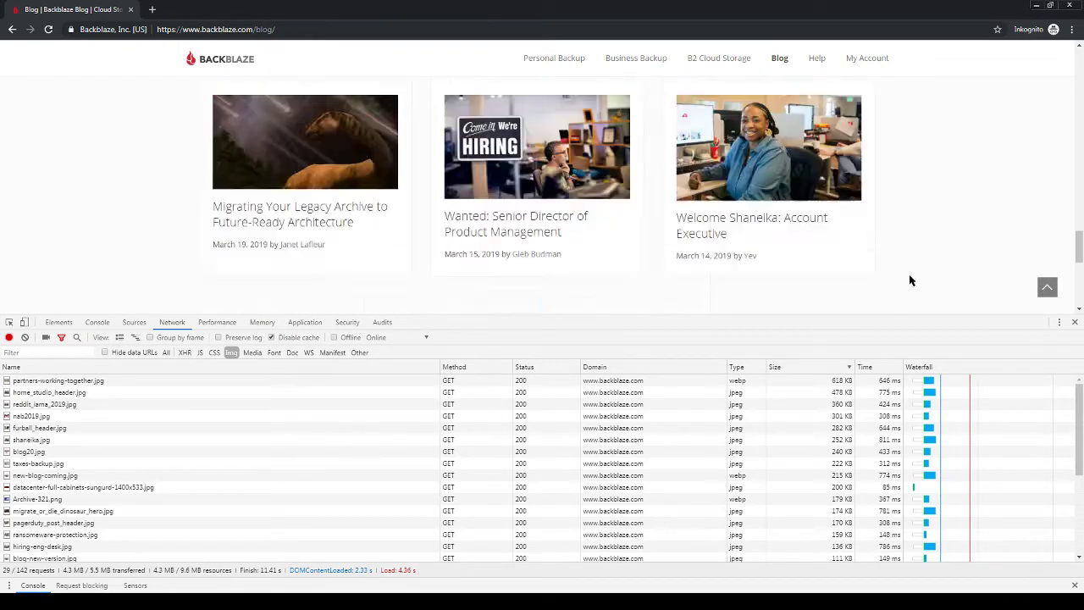
scroll(914, 277, "up", 1)
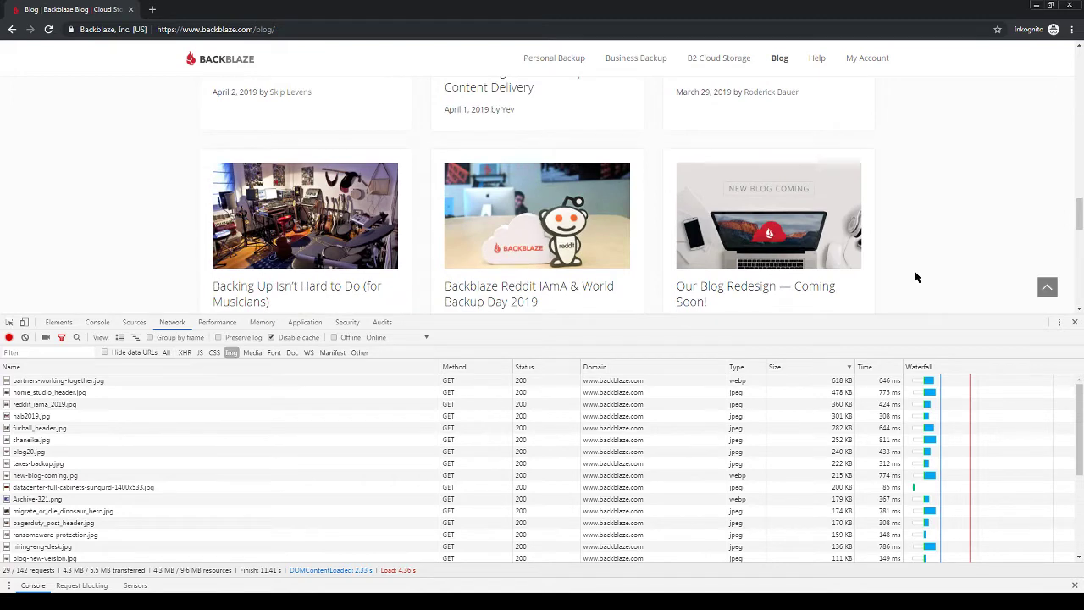
Step: Review the post cards from the featured survey post to the Welcome to Our New Blog row, then return to the page header
scroll(915, 277, "up", 5)
scroll(915, 277, "up", 5)
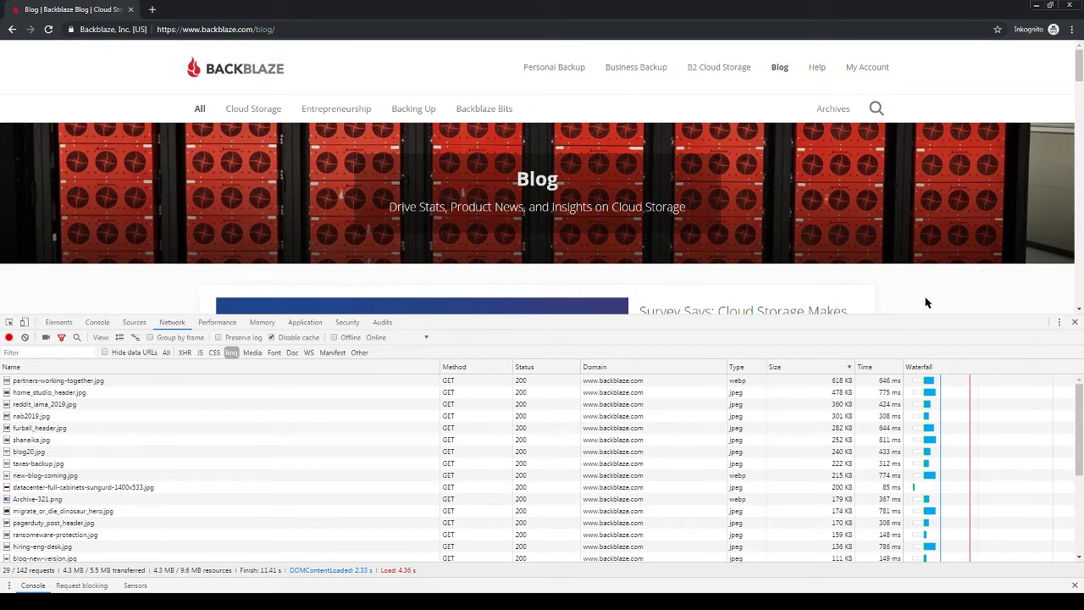
scroll(926, 303, "down", 5)
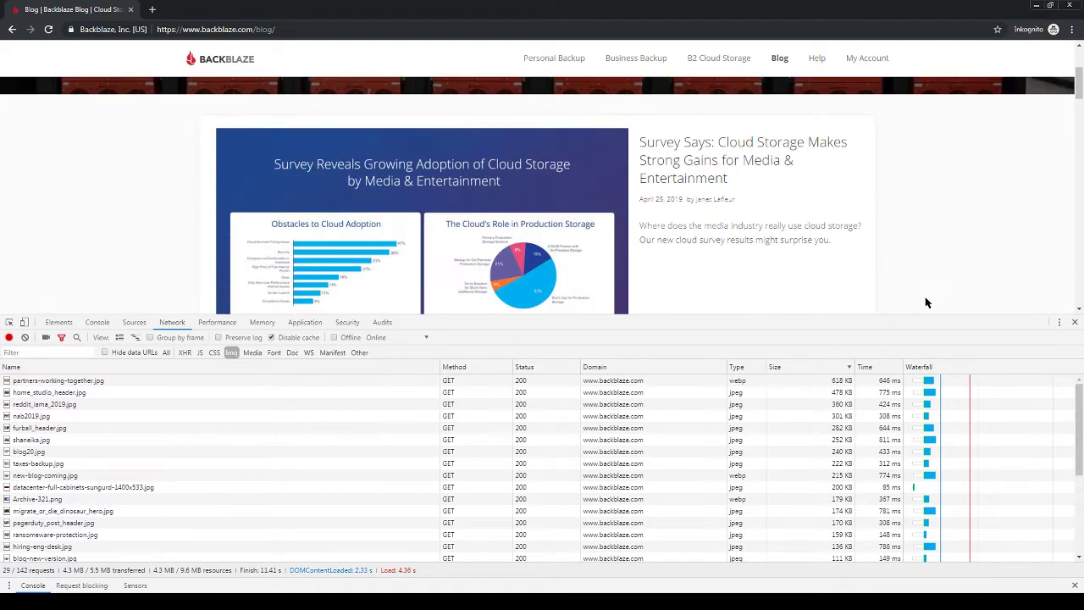
scroll(894, 250, "down", 1)
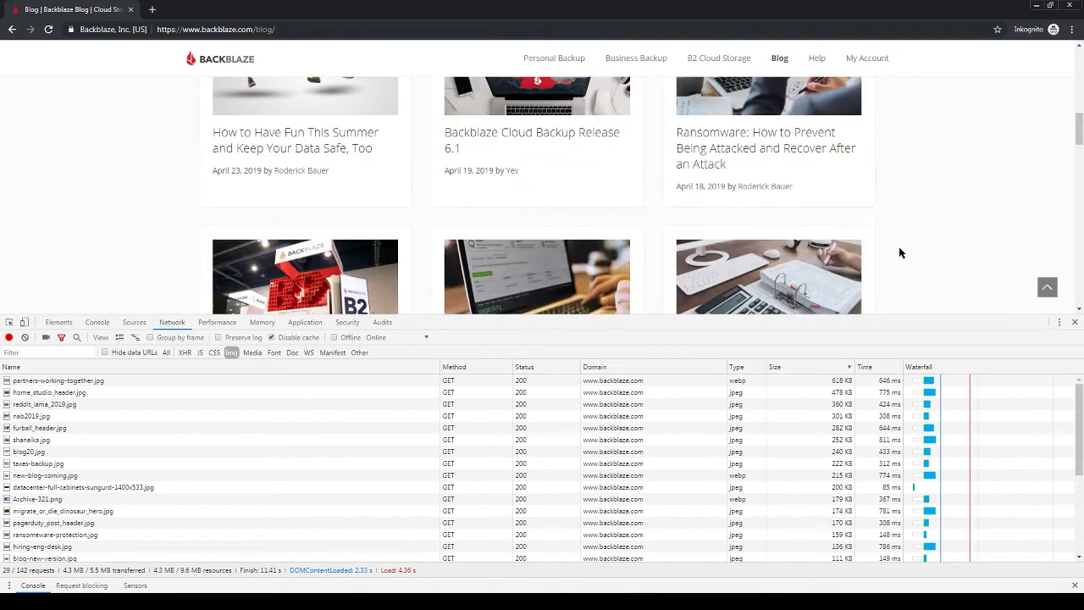
scroll(474, 256, "down", 2)
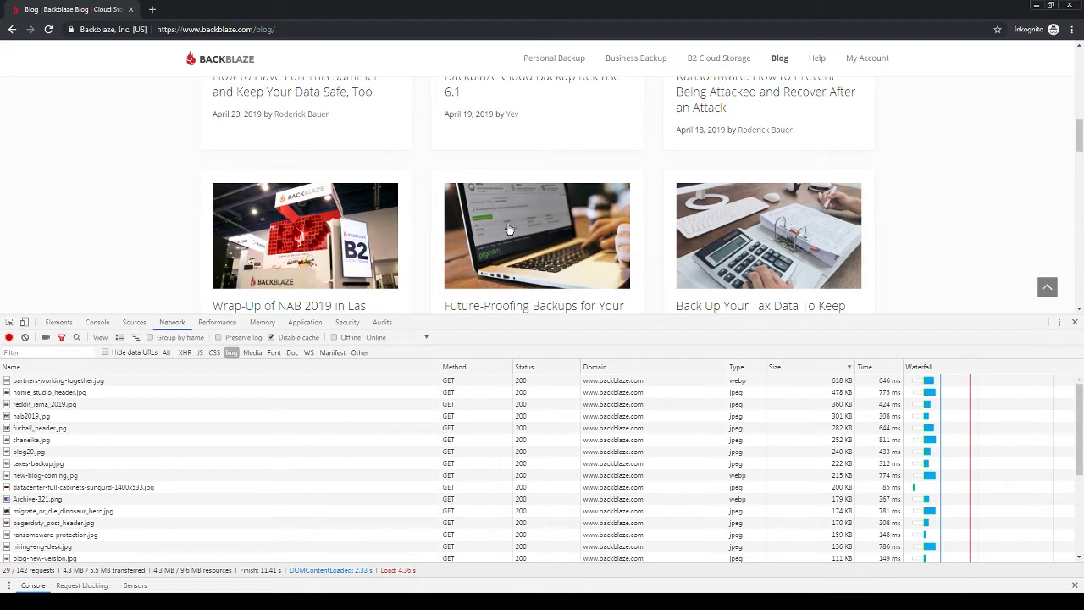
scroll(996, 207, "down", 1)
scroll(996, 206, "down", 2)
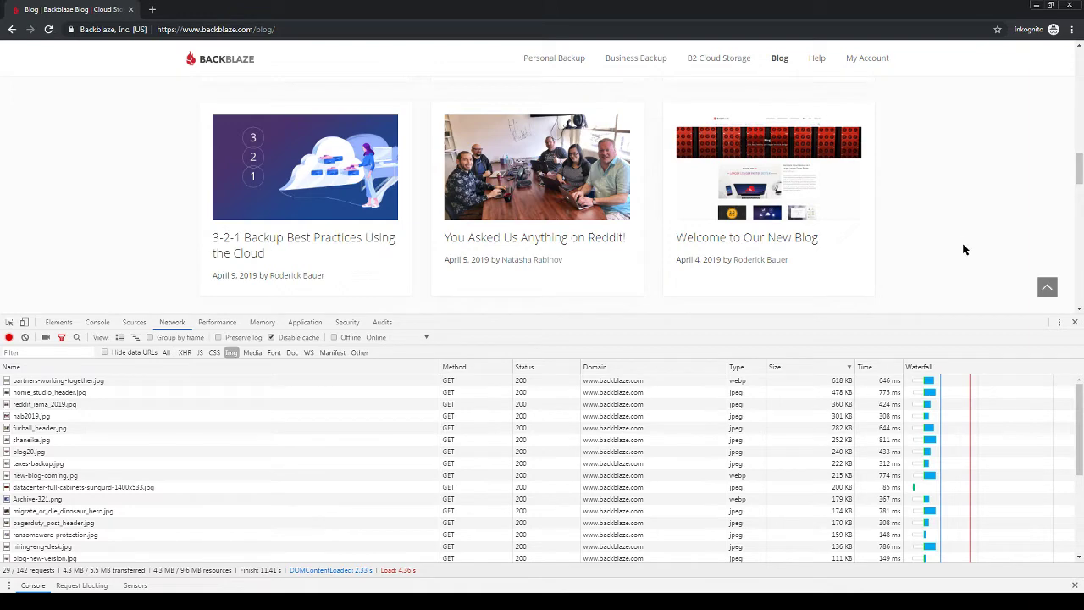
scroll(963, 250, "up", 8)
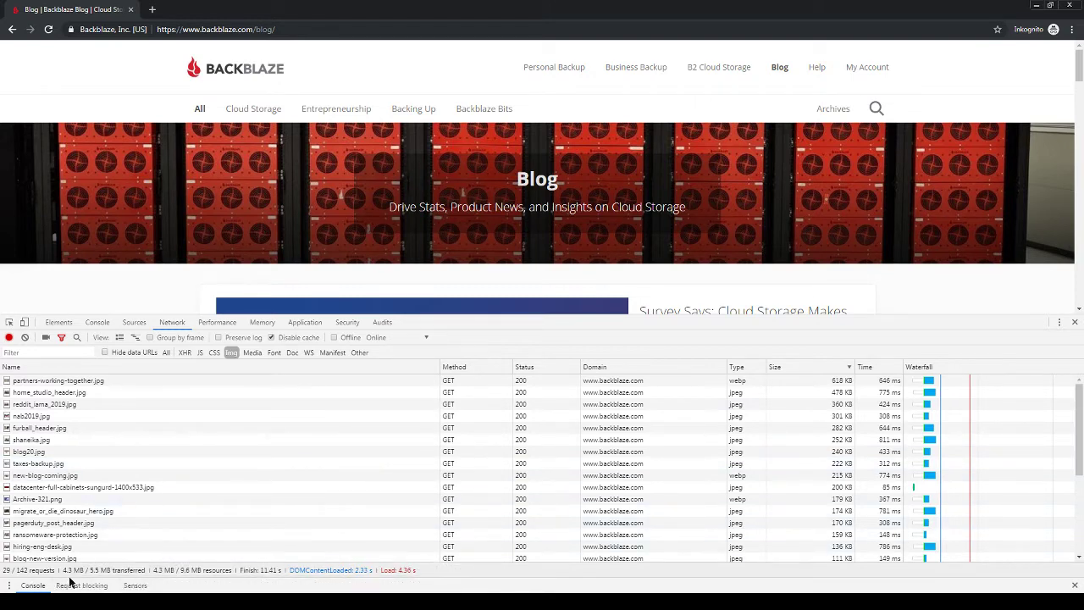
Step: Look through the image request list down to its smallest entries and return to the featured survey post on the page
scroll(762, 476, "down", 4)
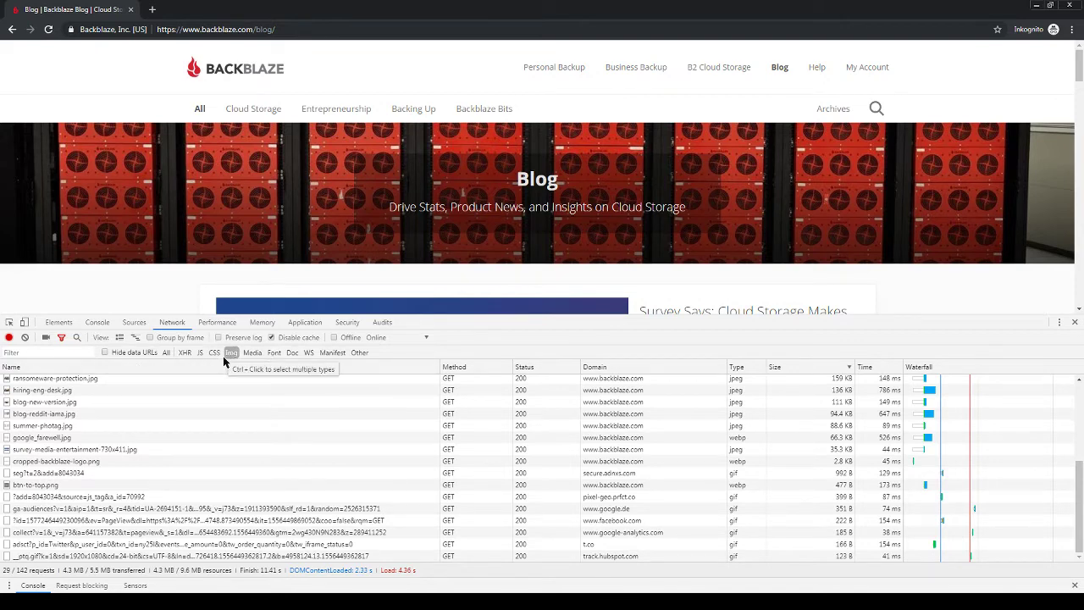
scroll(811, 486, "up", 3)
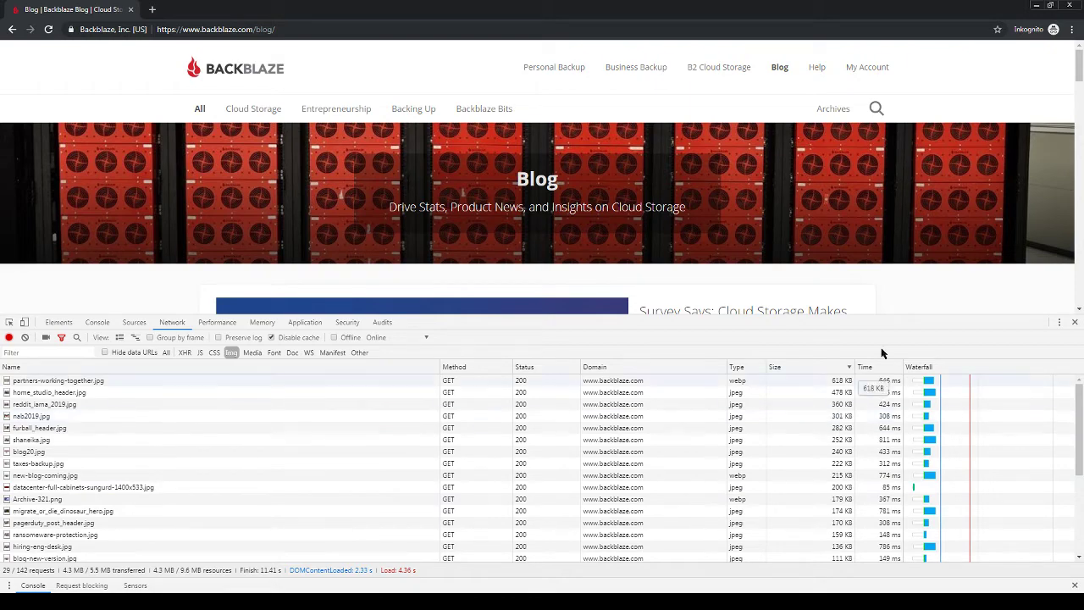
scroll(908, 295, "down", 5)
scroll(807, 269, "up", 5)
scroll(806, 269, "down", 3)
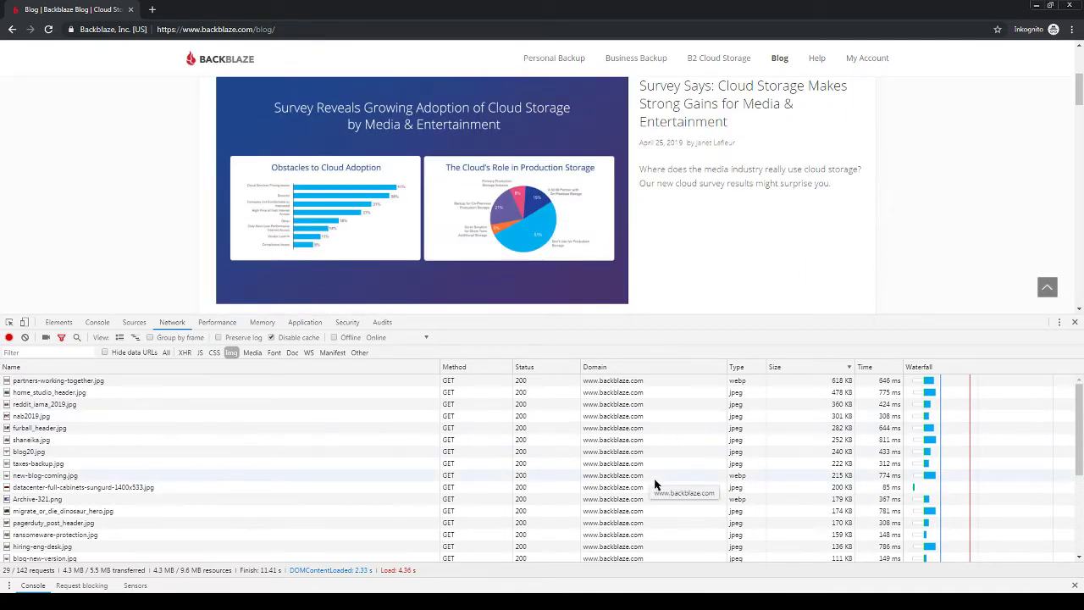
Step: Filter the request list to stylesheets and then to scripts, and examine the scripts' domains and sizes
left_click(214, 354)
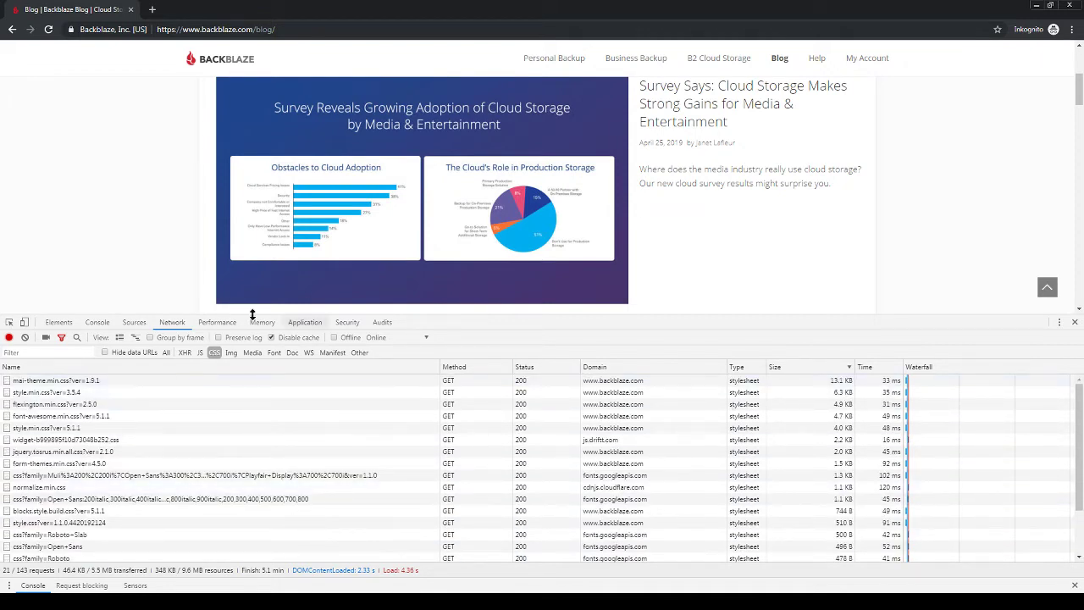
left_click(198, 354)
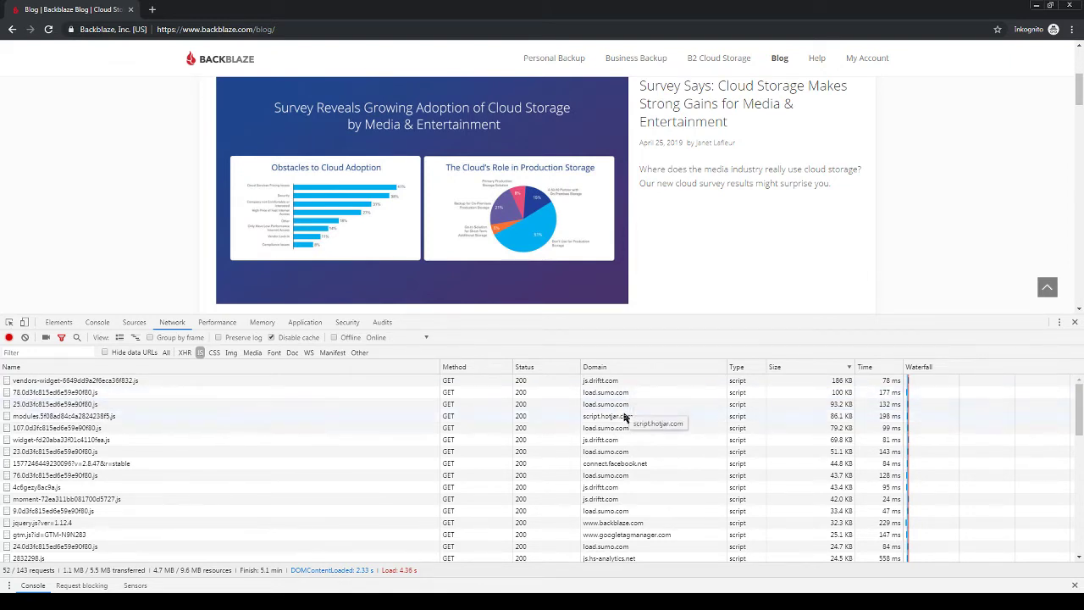
scroll(620, 500, "down", 2)
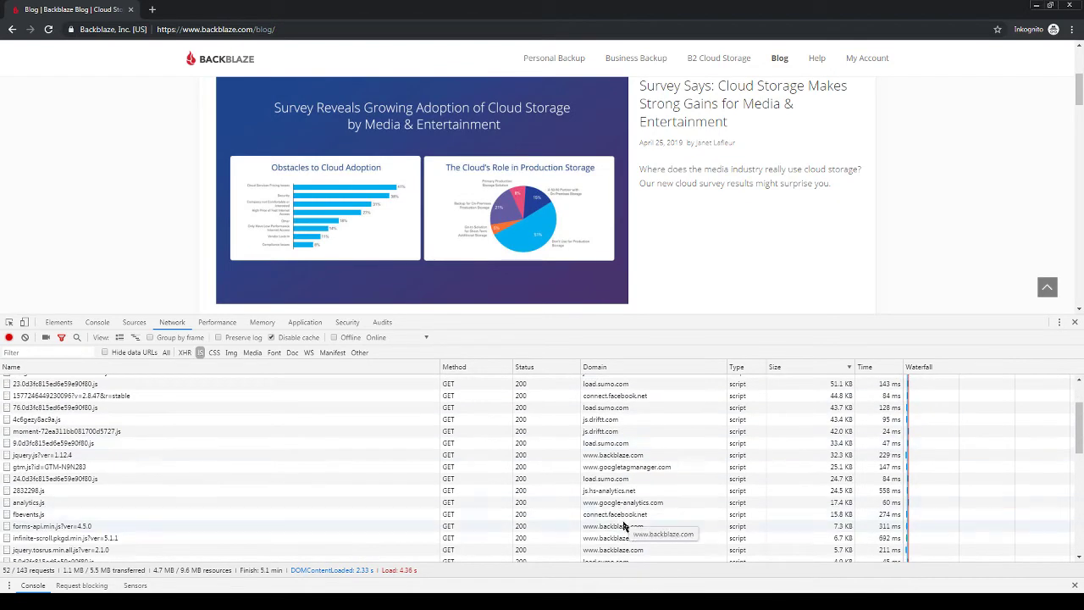
scroll(626, 527, "down", 2)
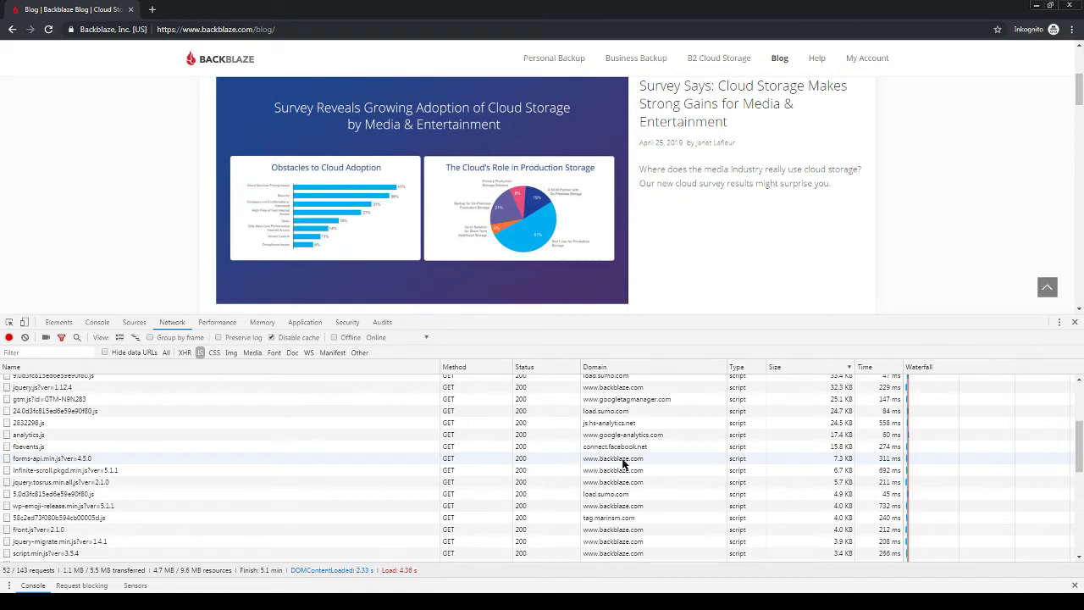
scroll(623, 465, "up", 2)
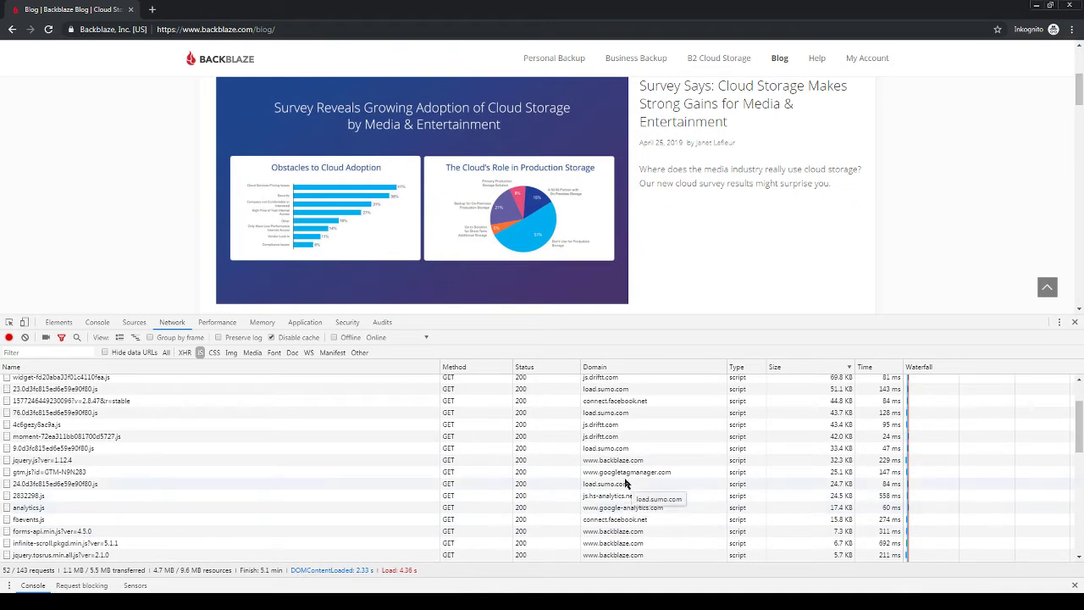
scroll(625, 478, "up", 2)
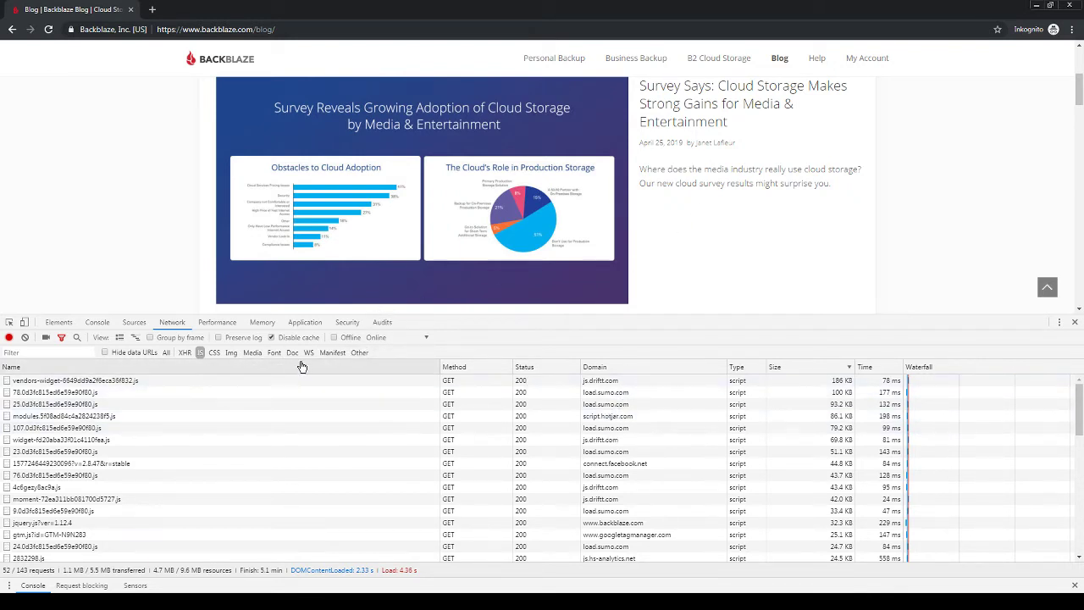
Step: Filter the request list to XHR requests and look through their methods, domains and sizes
left_click(184, 353)
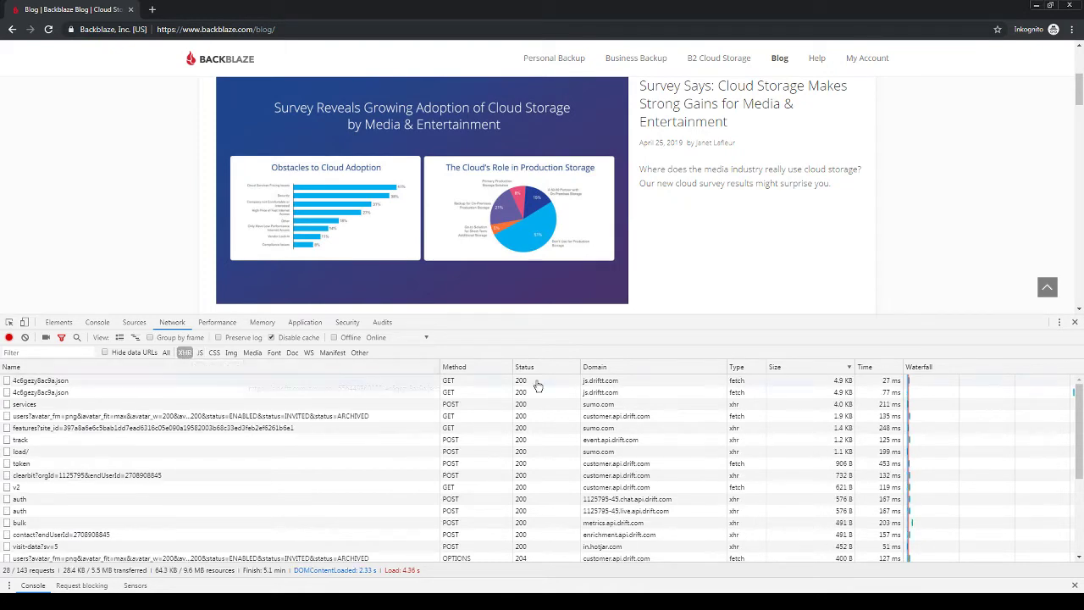
scroll(839, 449, "down", 3)
scroll(839, 449, "up", 3)
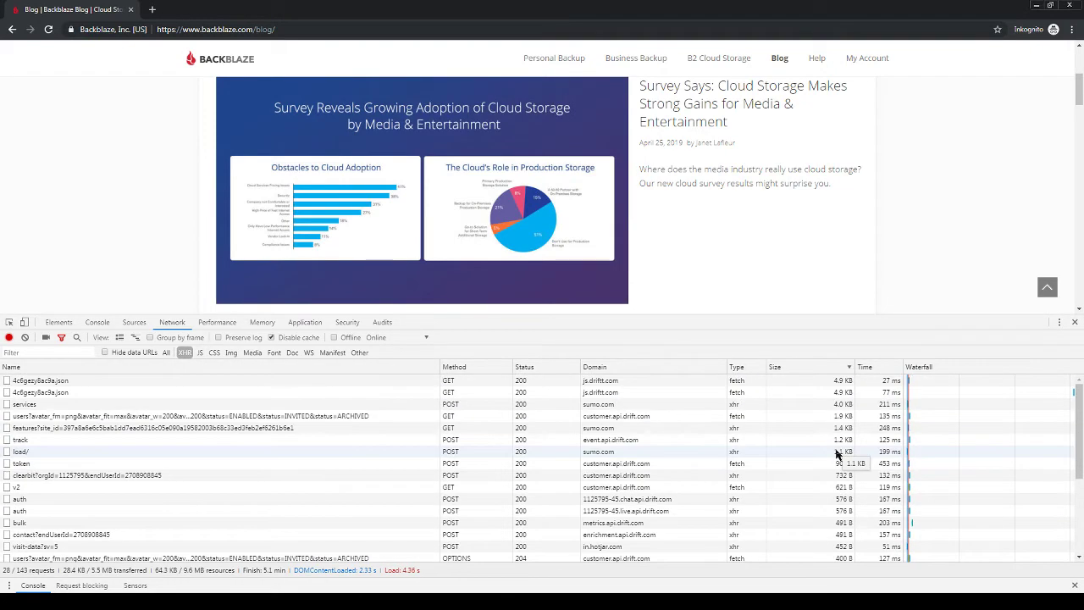
scroll(800, 423, "down", 3)
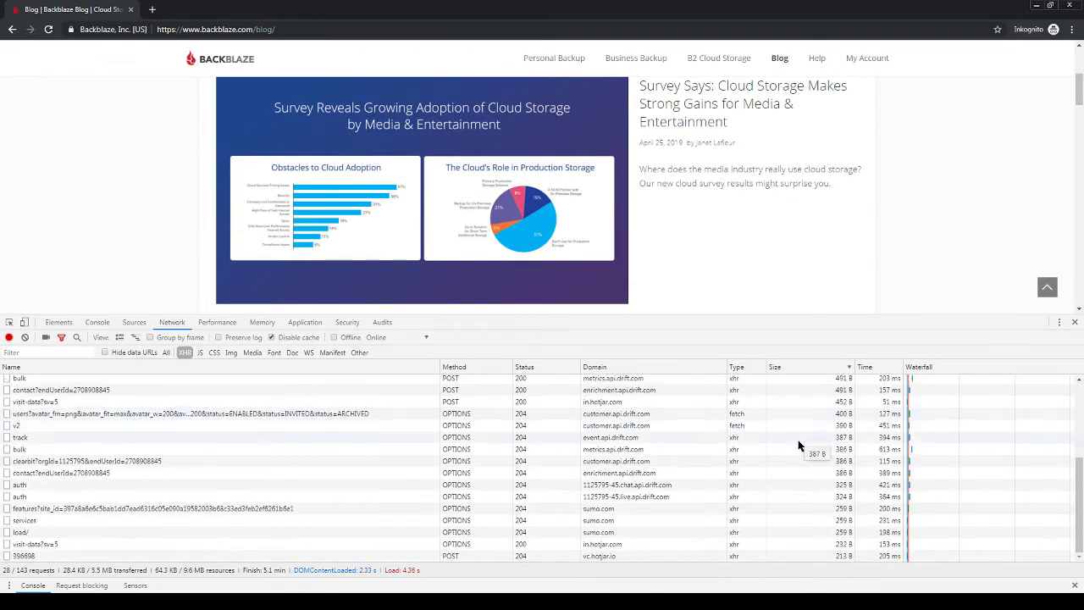
scroll(796, 438, "up", 3)
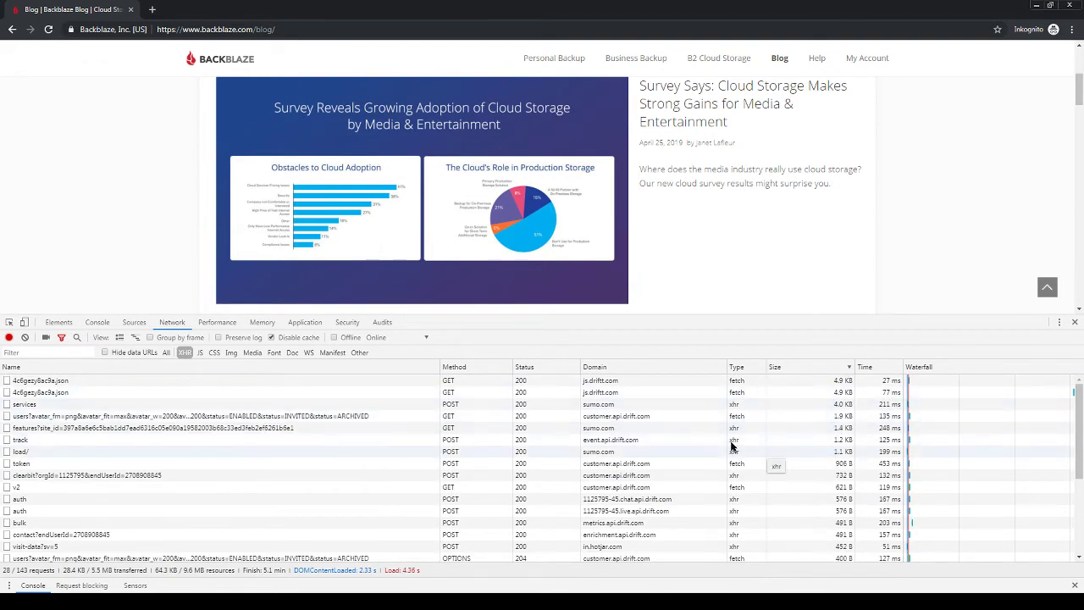
Step: Check the remaining request types one by one: media, fonts, documents, manifest, other and WebSocket
left_click(252, 354)
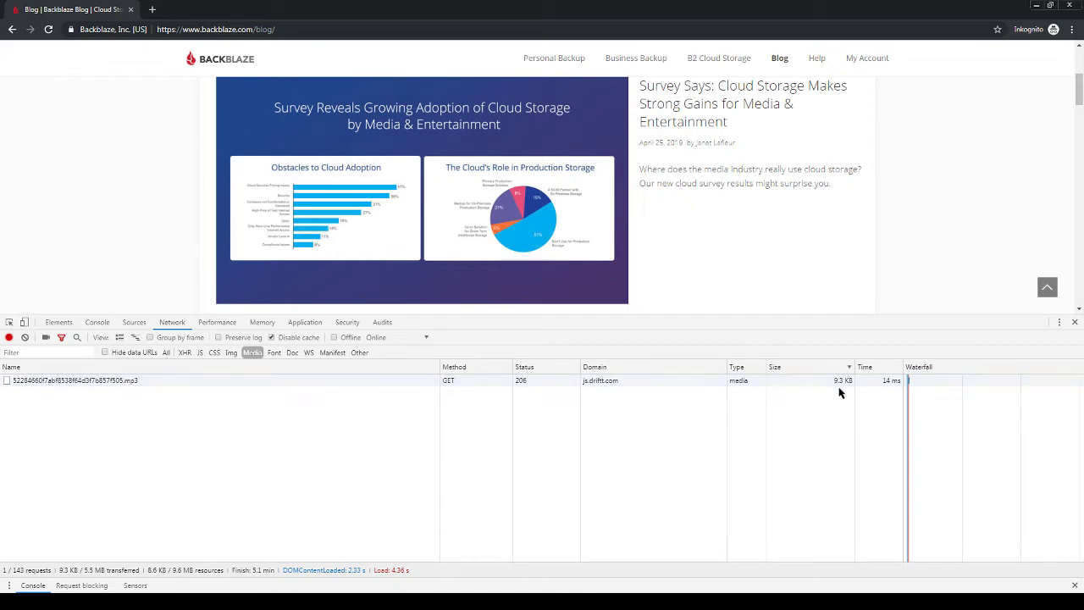
left_click(275, 353)
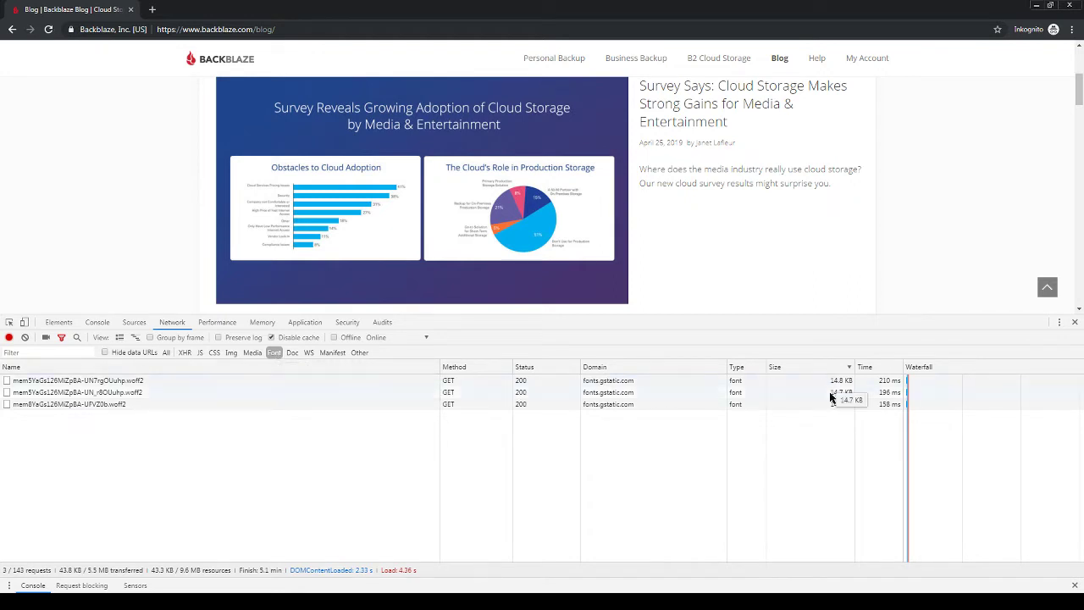
left_click(292, 354)
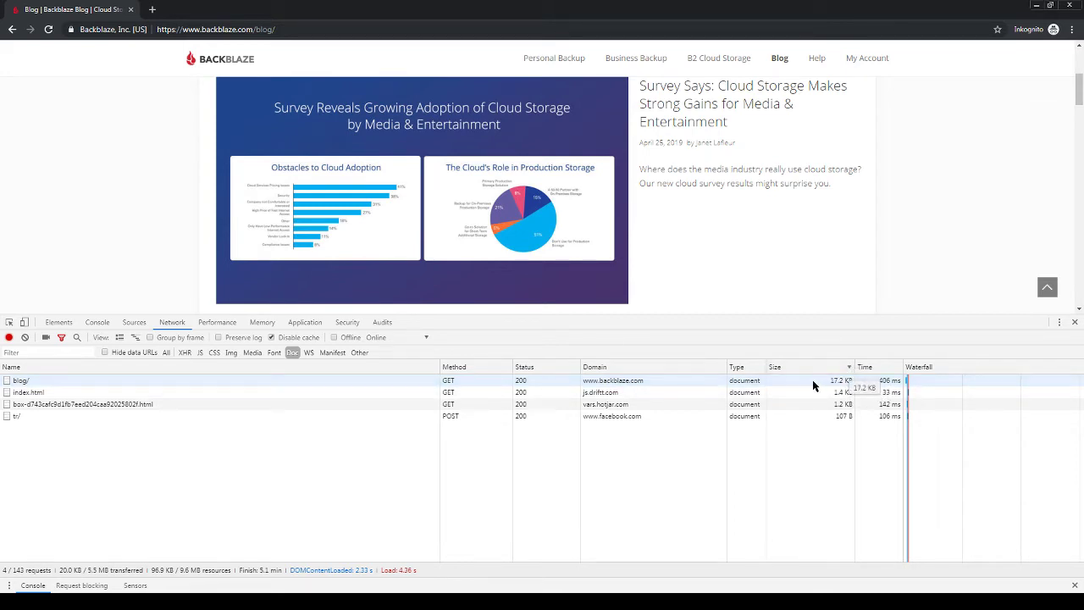
left_click(337, 353)
left_click(360, 353)
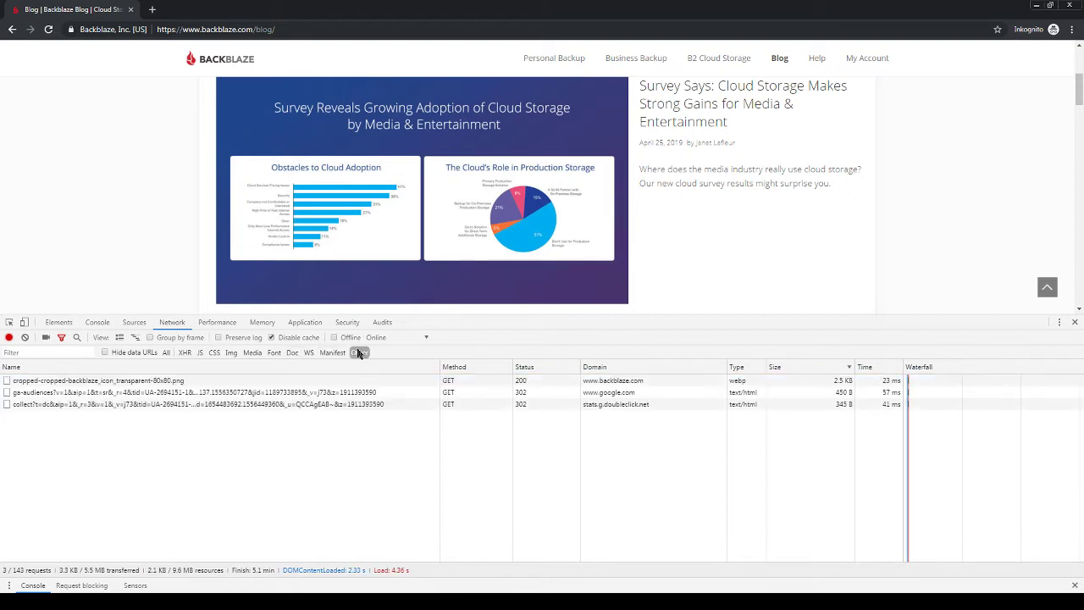
left_click(309, 353)
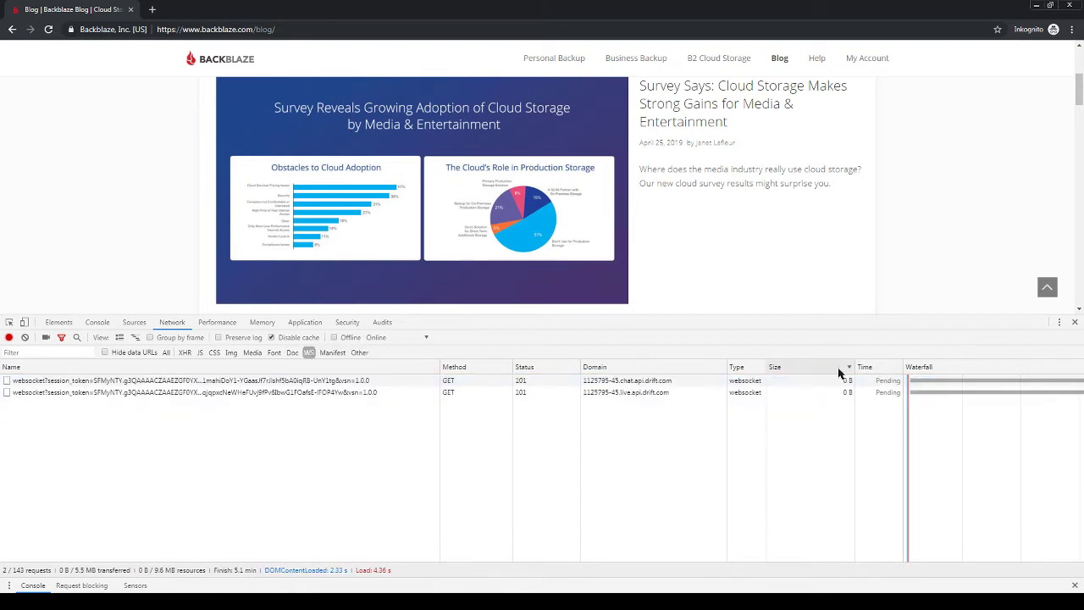
Step: Recheck the script requests, then filter the list back to images and look over the largest ones
left_click(201, 353)
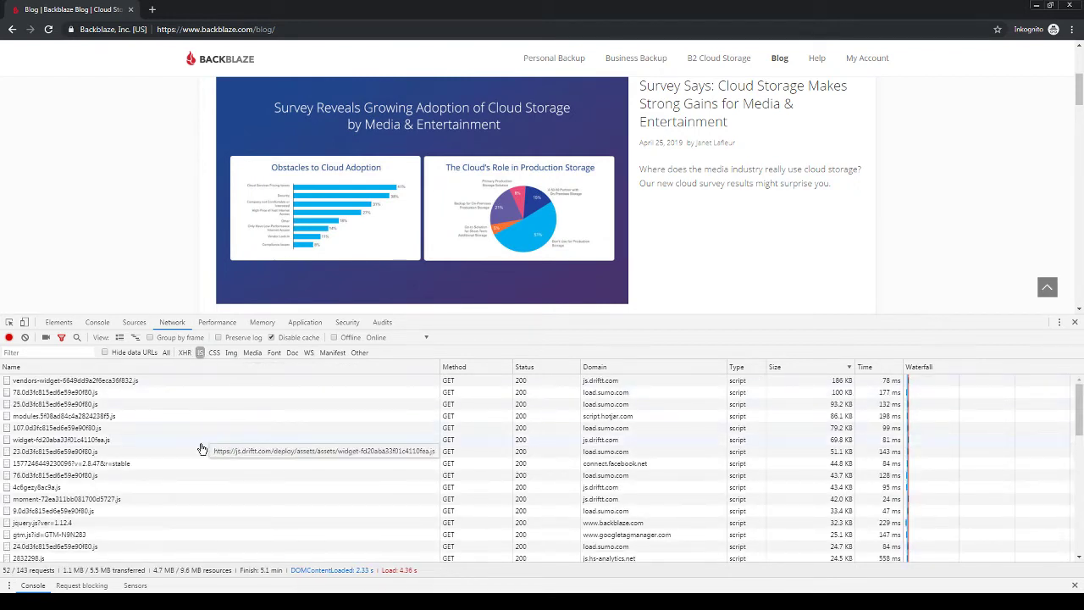
left_click(231, 353)
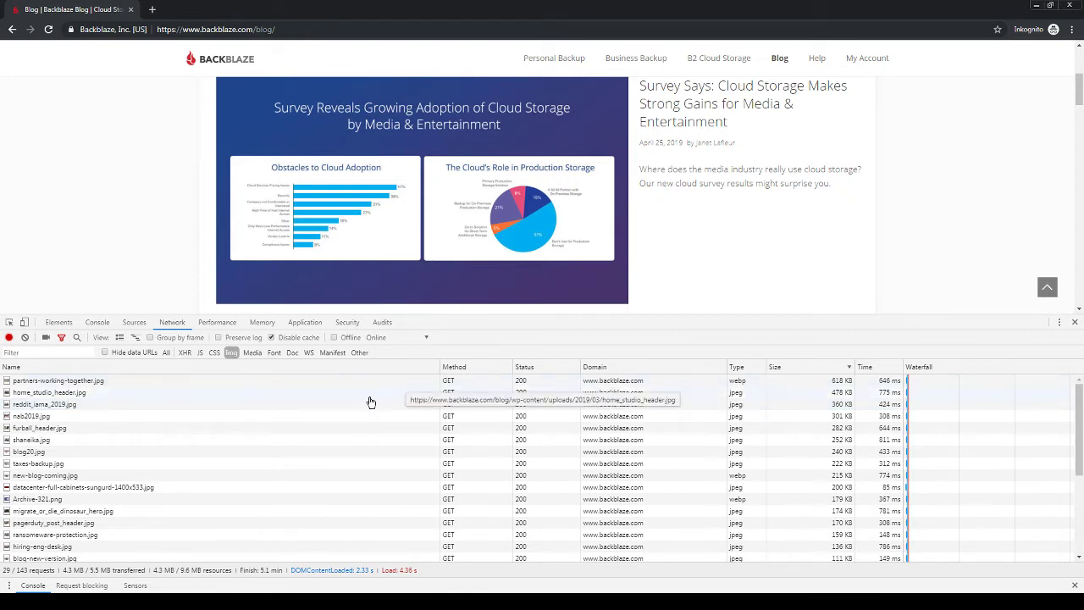
scroll(541, 423, "down", 1)
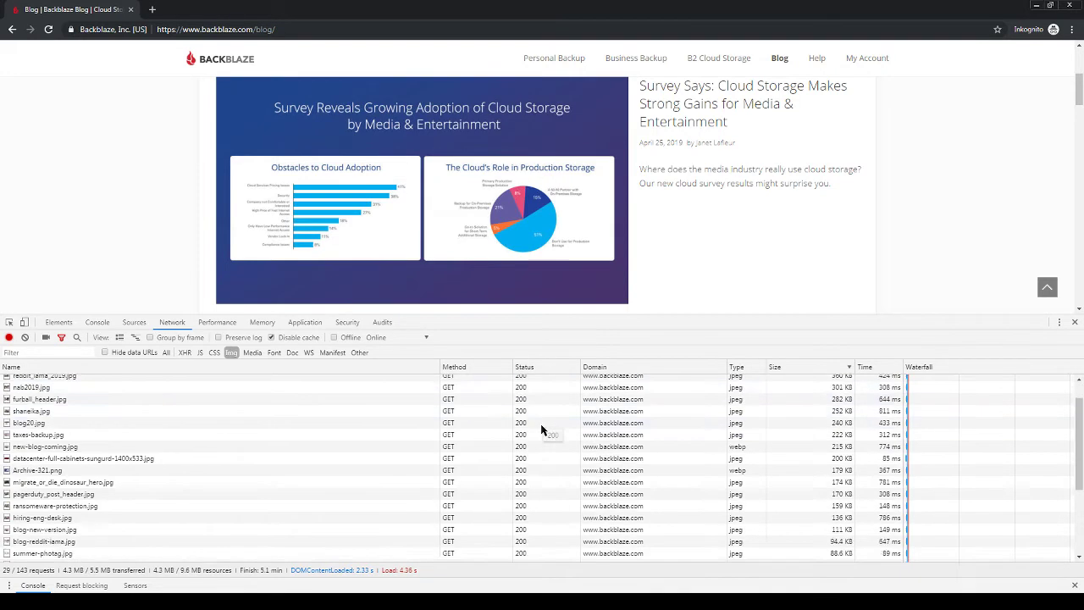
scroll(540, 424, "up", 1)
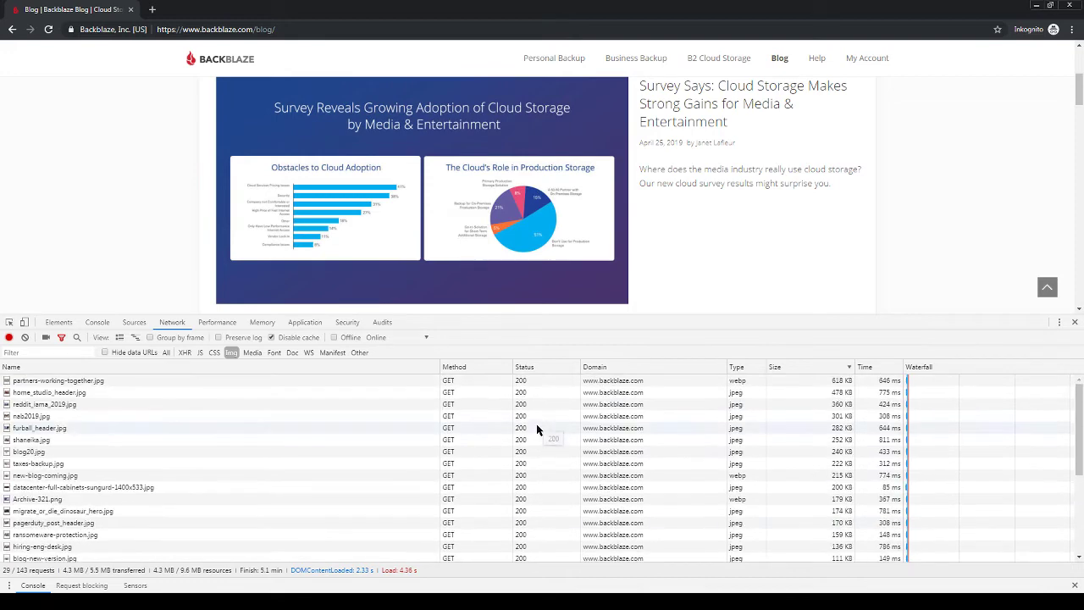
Step: Show the request details of partners-working-together.jpg and look through the post cards on the blog page
left_click(139, 382)
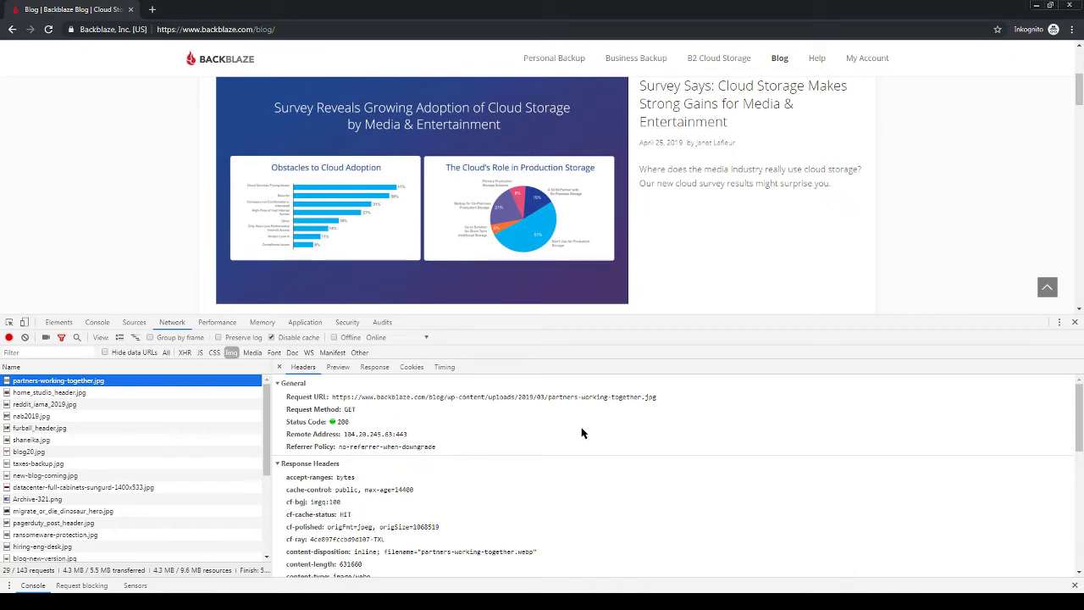
scroll(582, 433, "down", 3)
scroll(581, 434, "up", 3)
scroll(727, 302, "down", 2)
scroll(727, 304, "up", 5)
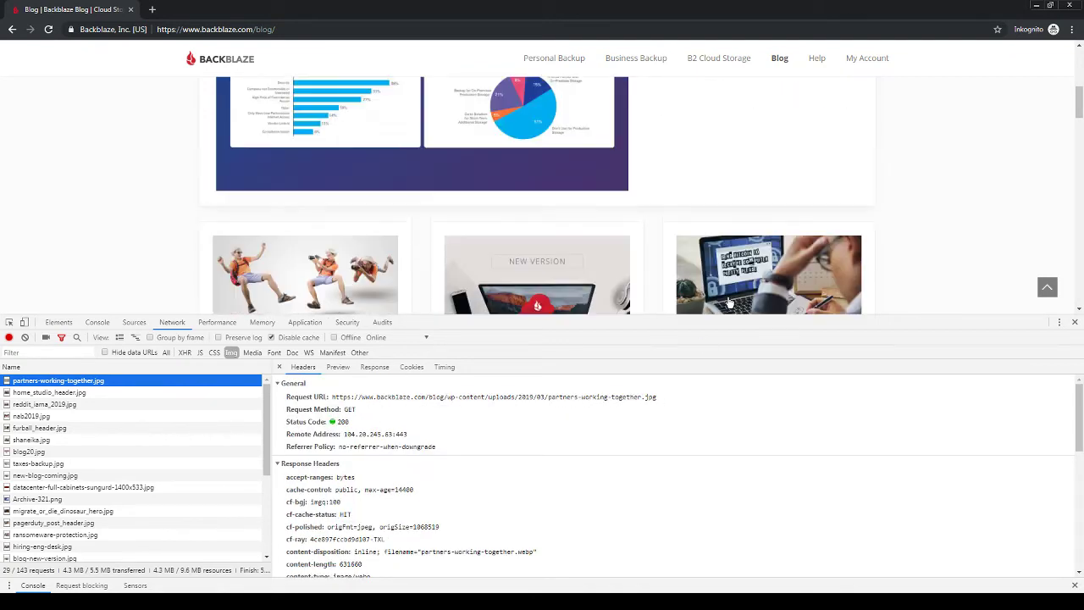
scroll(728, 303, "down", 3)
scroll(727, 303, "down", 12)
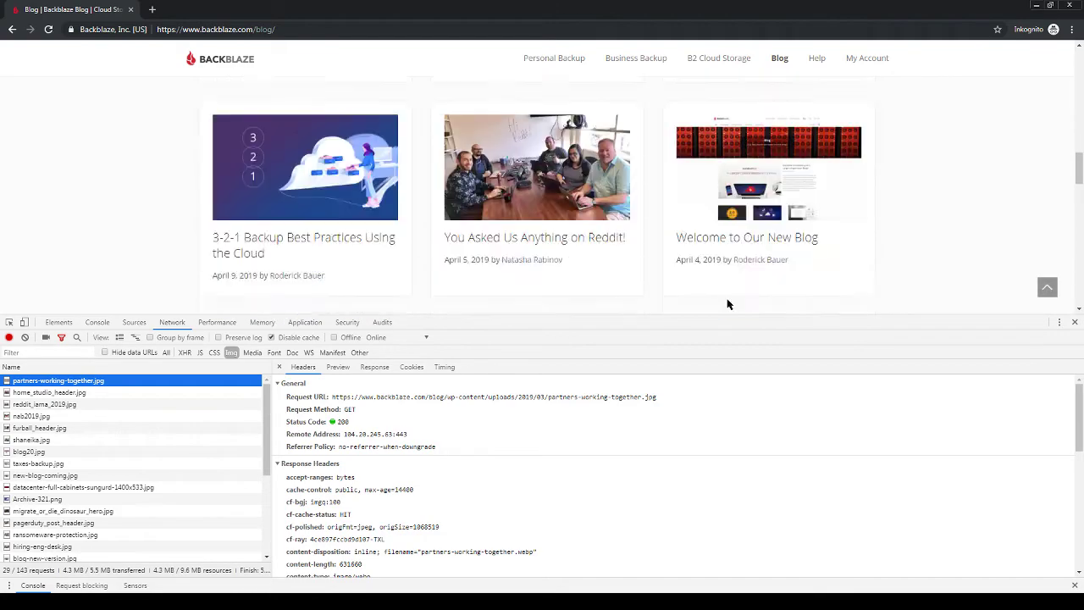
scroll(727, 303, "down", 5)
scroll(728, 304, "up", 10)
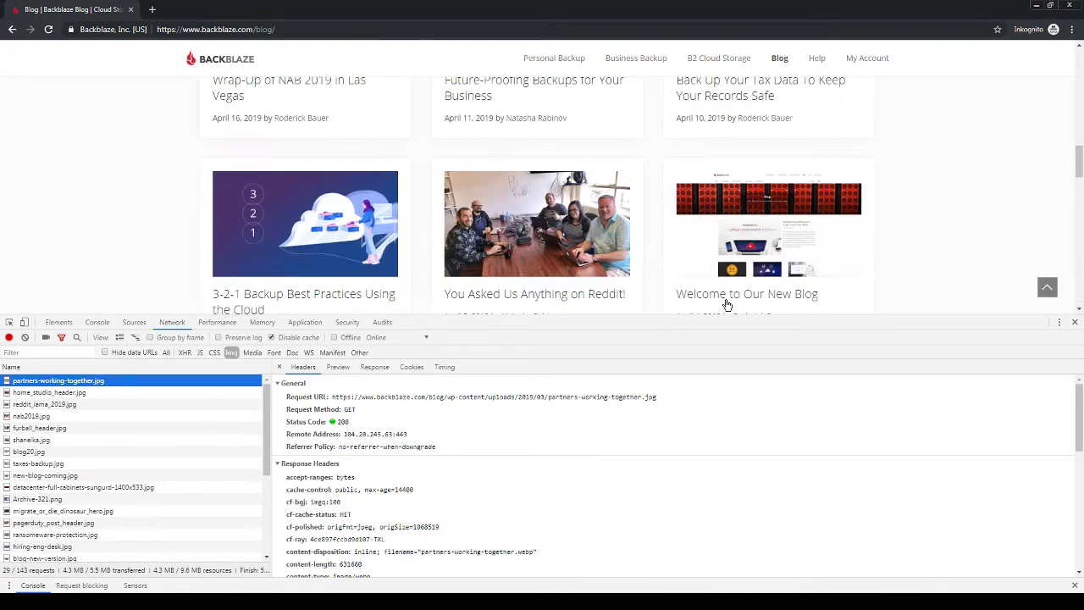
Step: Examine the response headers of partners-working-together.jpg, including its content and caching entries, and return to the general request information
left_click(490, 450)
scroll(301, 420, "down", 1)
scroll(366, 455, "down", 2)
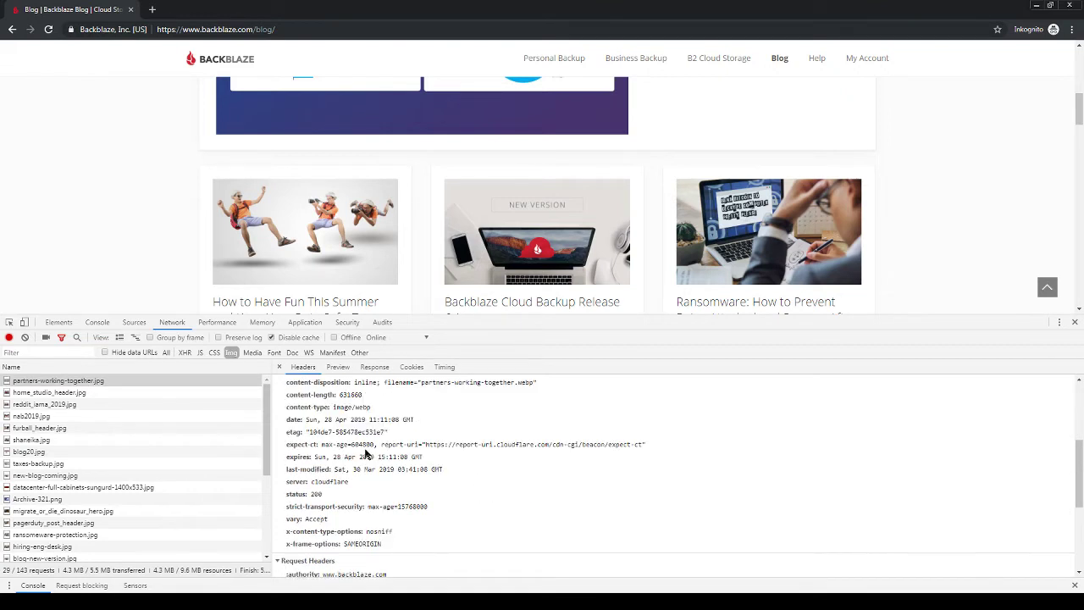
scroll(323, 419, "up", 1)
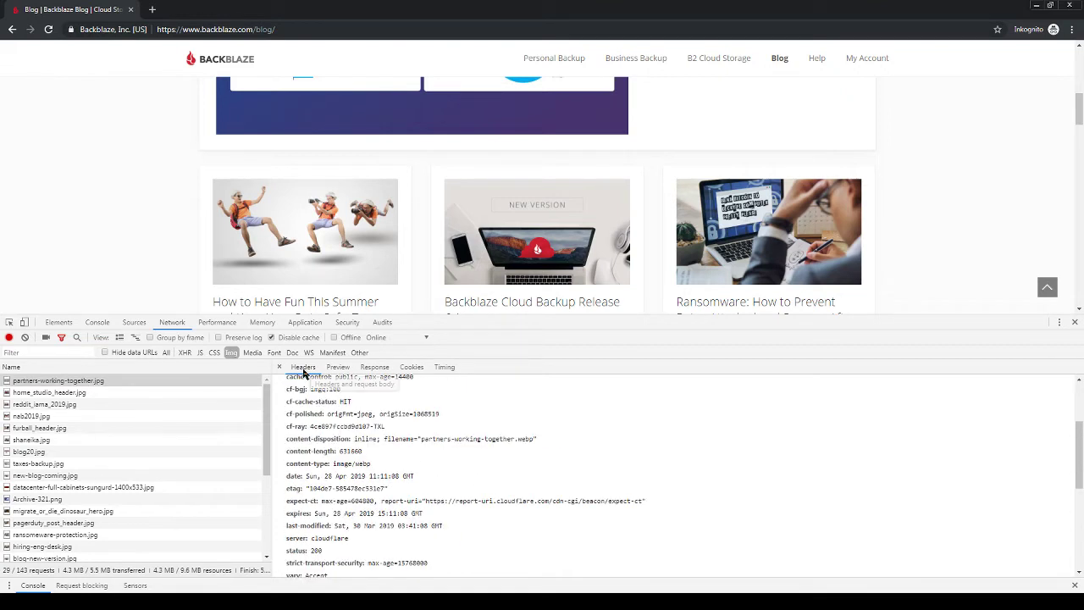
scroll(358, 489, "up", 2)
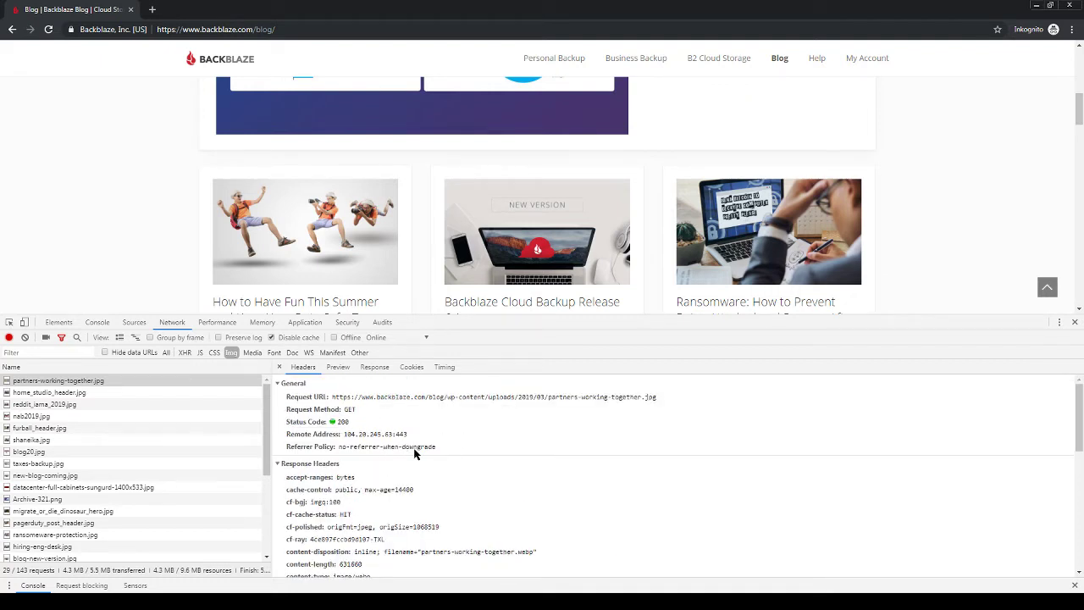
Step: Look through the response headers and request headers sections of partners-working-together.jpg, ending at the full list of request headers
scroll(424, 442, "down", 5)
scroll(406, 449, "up", 1)
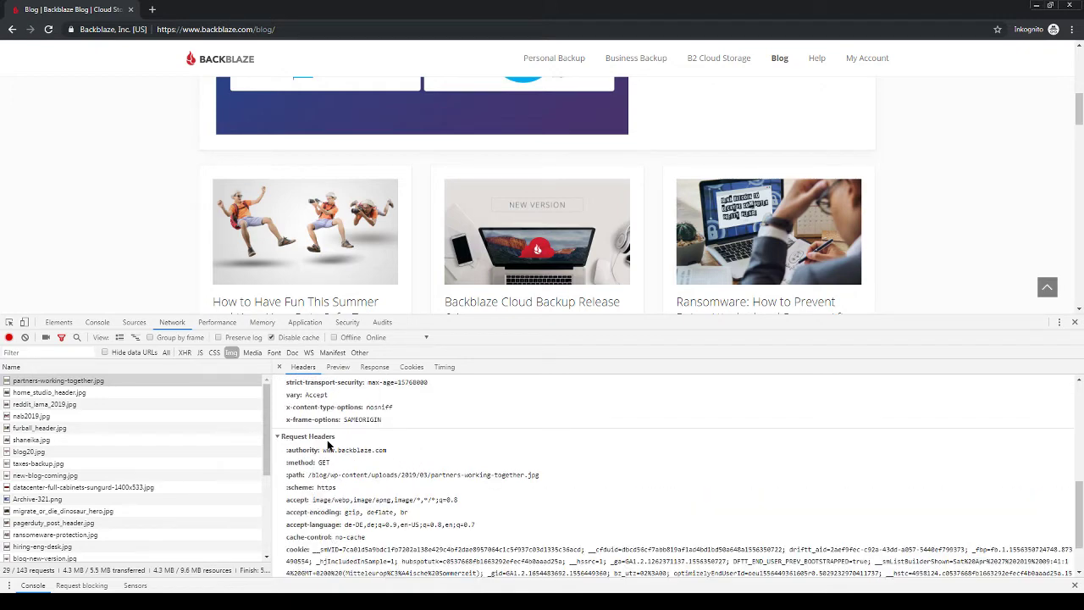
scroll(327, 455, "down", 1)
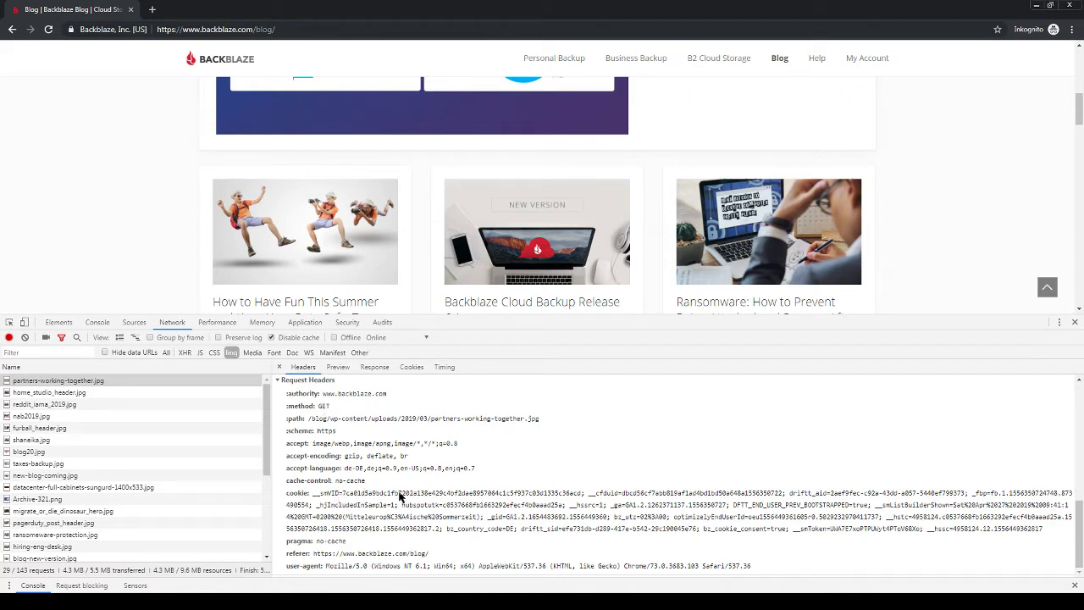
scroll(392, 513, "up", 2)
scroll(392, 513, "up", 1)
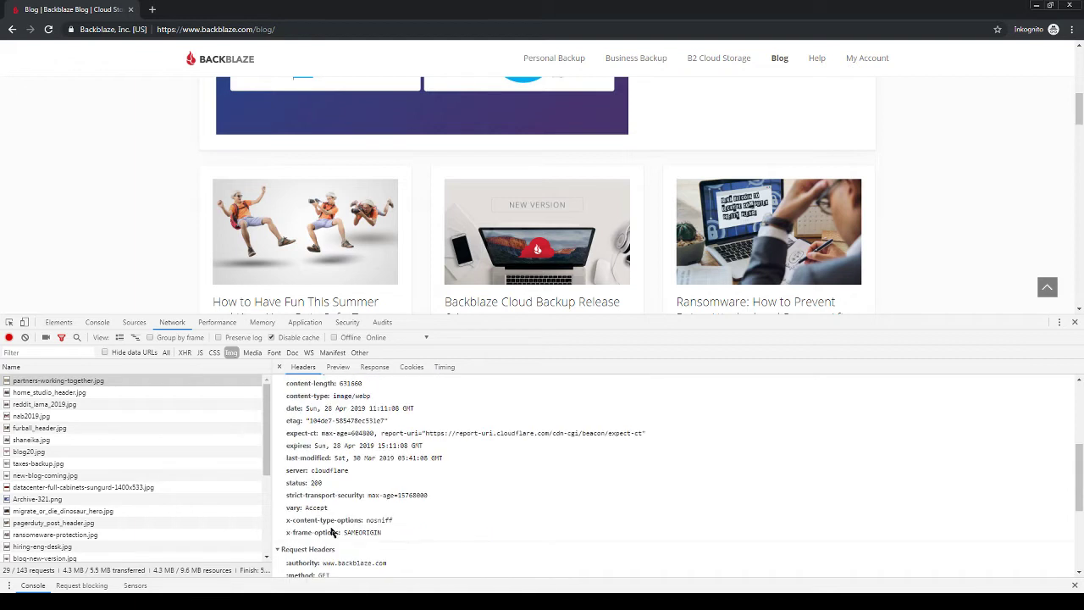
scroll(300, 551, "up", 3)
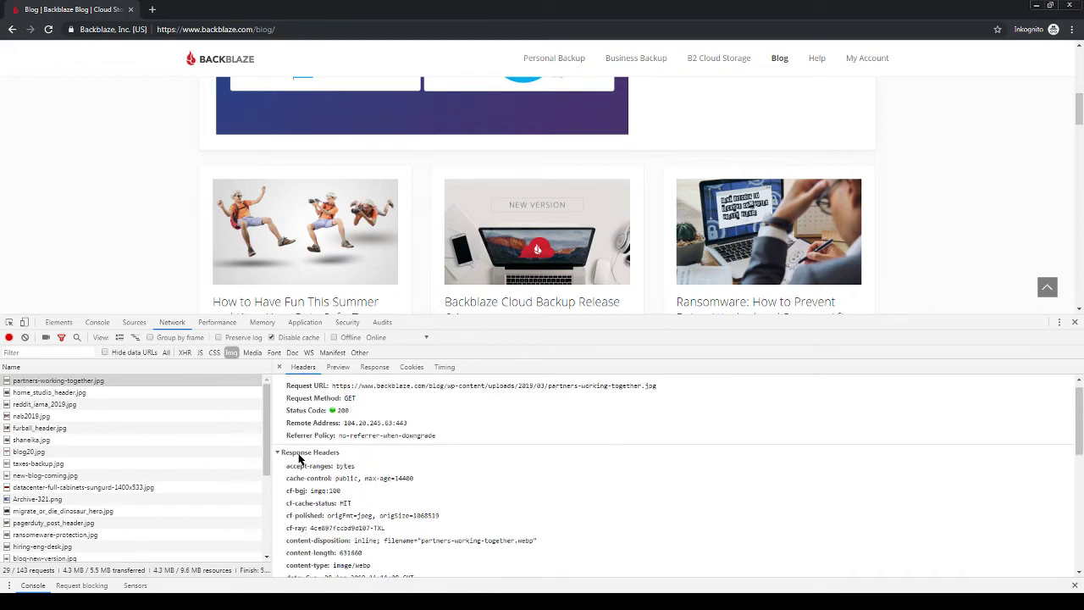
scroll(364, 476, "down", 1)
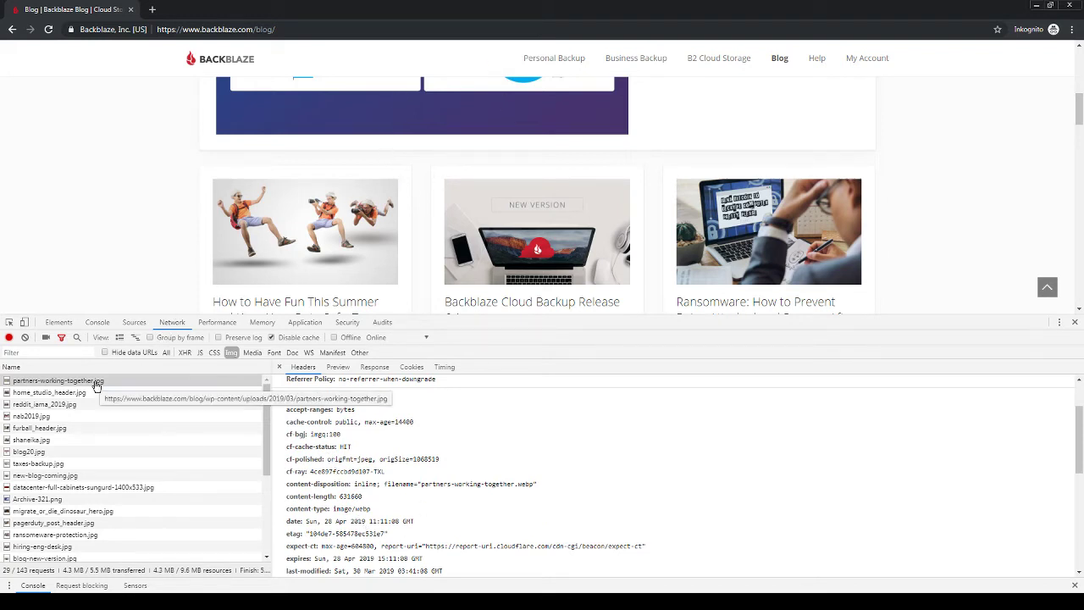
scroll(436, 508, "down", 4)
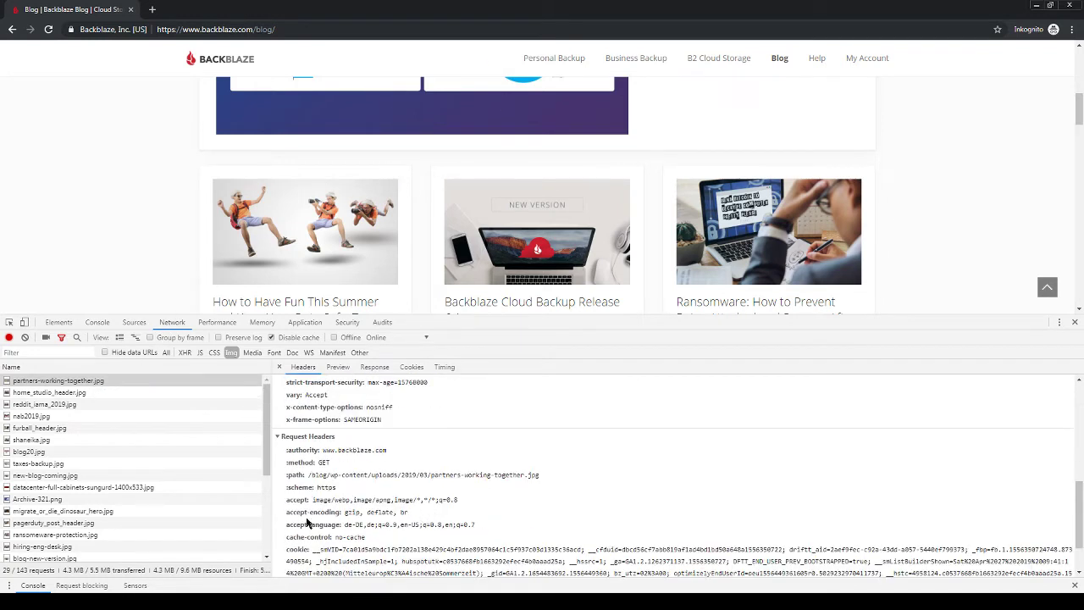
scroll(356, 484, "down", 1)
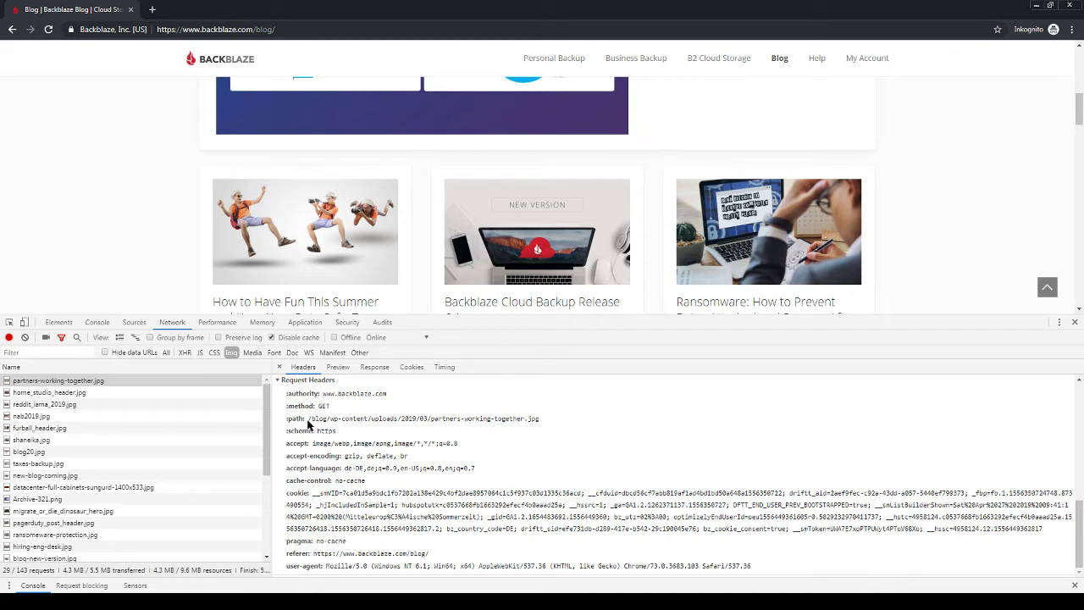
Step: Highlight the request path of partners-working-together.jpg and the authority host in the request headers
left_click_drag(310, 421, 541, 421)
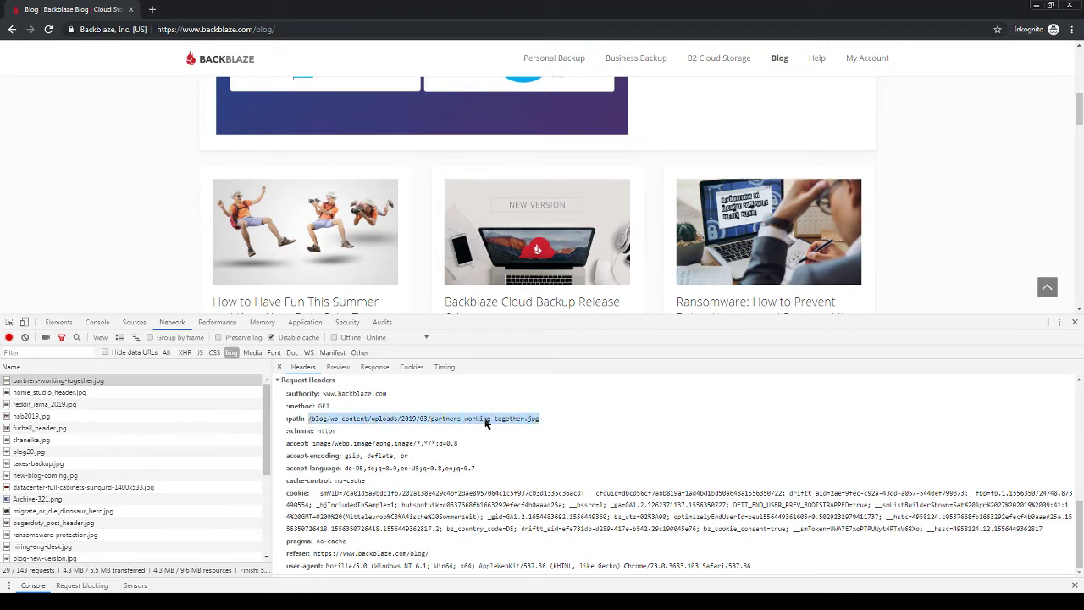
left_click(318, 409)
left_click_drag(310, 419, 546, 419)
left_click_drag(323, 394, 403, 396)
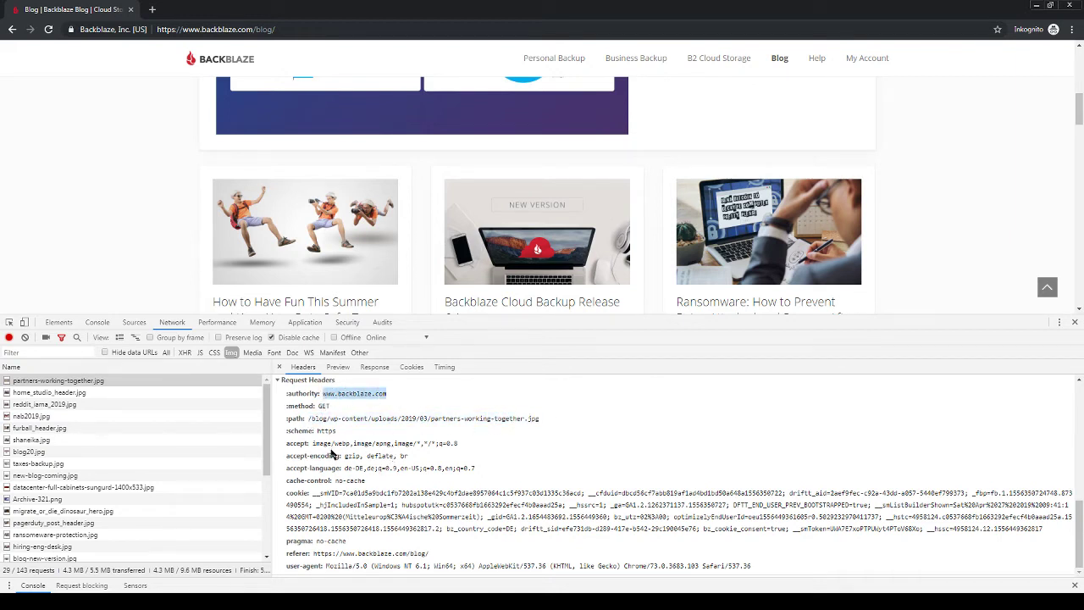
Step: Examine the accept, accept-encoding and accept-language request headers, highlighting the individual language preferences
left_click_drag(313, 444, 475, 457)
left_click(413, 464)
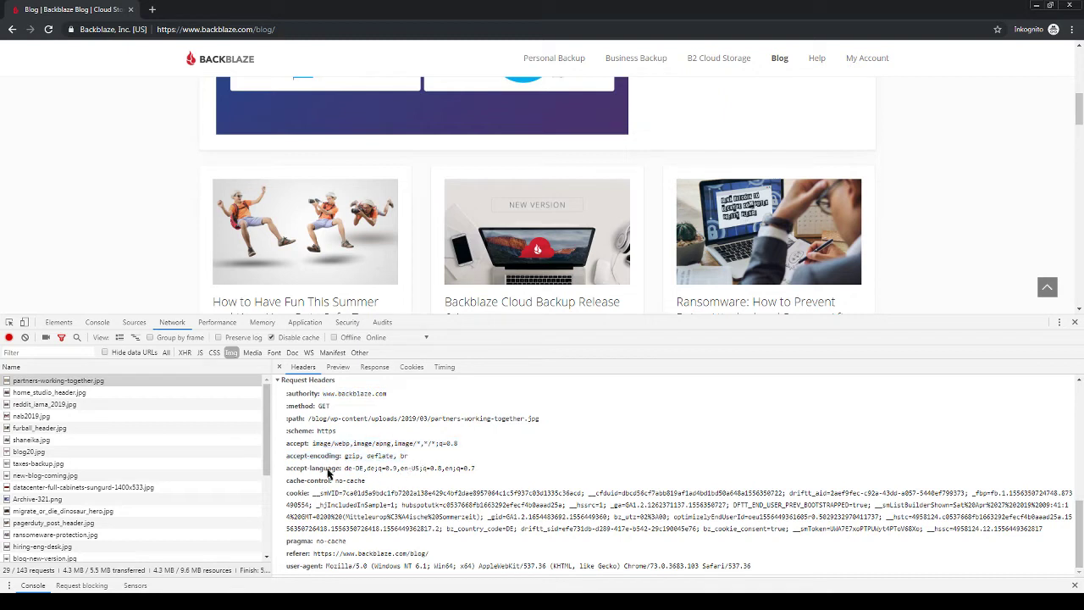
left_click_drag(345, 458, 469, 471)
left_click(401, 457)
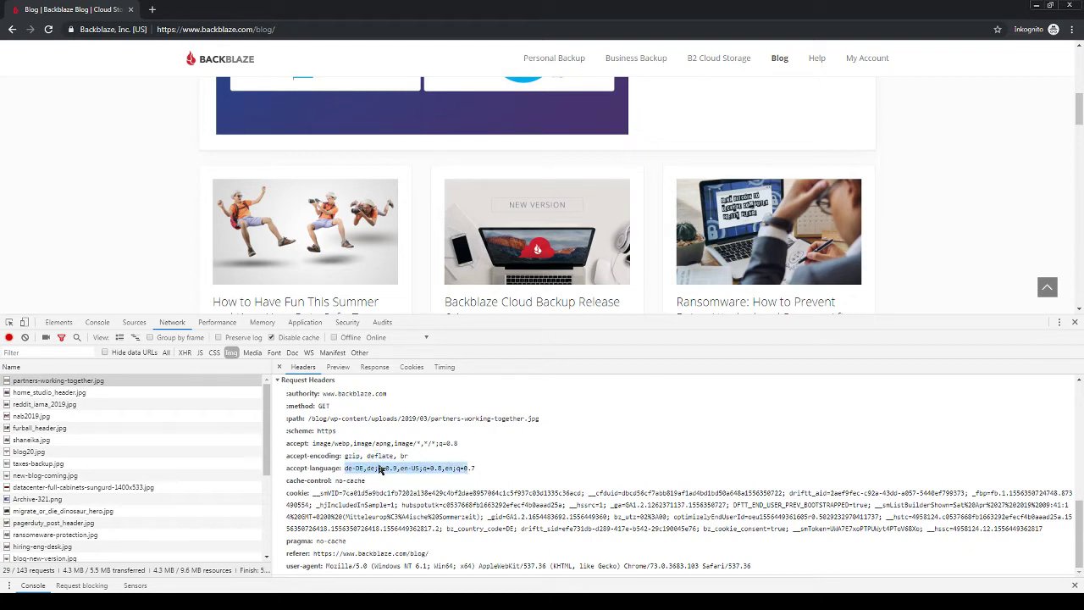
left_click(379, 505)
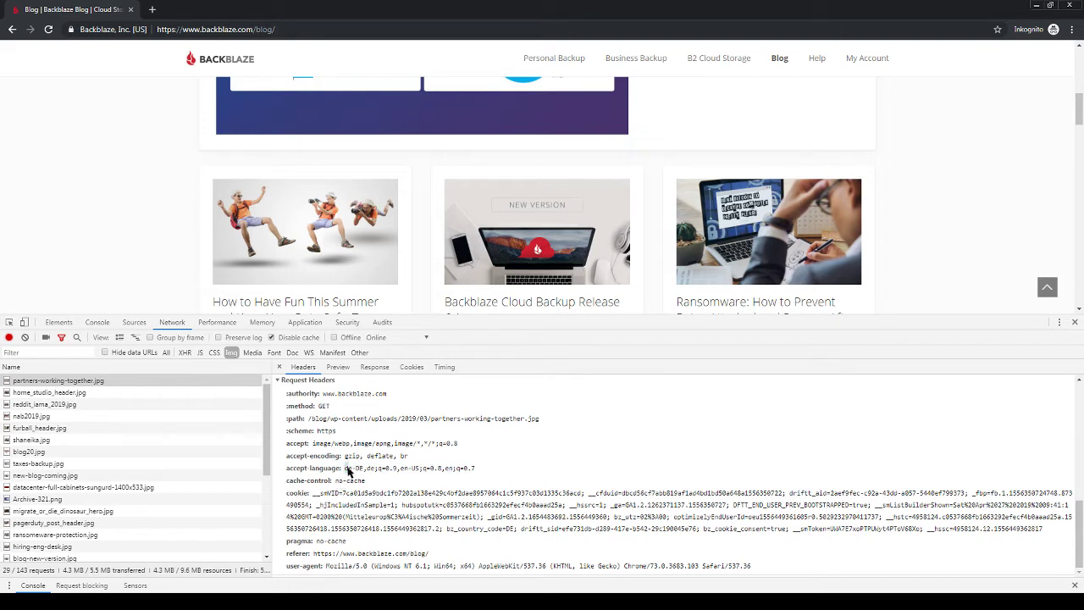
left_click_drag(348, 472, 395, 473)
left_click(410, 473)
left_click_drag(402, 471, 418, 479)
left_click(453, 474)
Step: Highlight the request's cache-control value and relate it to the Disable cache option
left_click_drag(335, 481, 366, 481)
left_click(364, 510)
left_click_drag(337, 481, 372, 483)
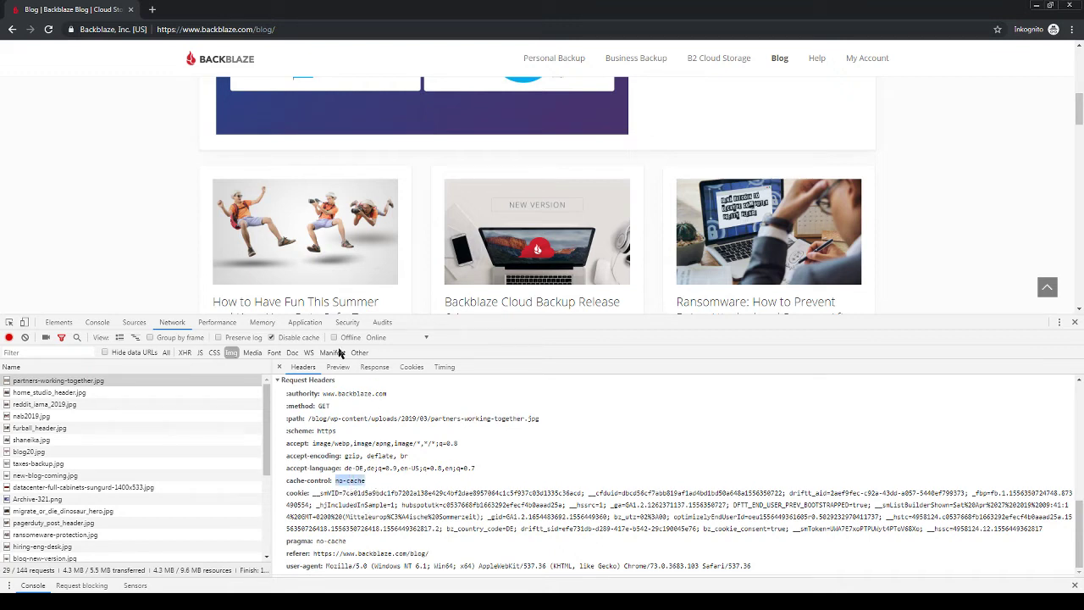
left_click(272, 337)
left_click(340, 486)
Step: Highlight the cookie, referer and user-agent values at the end of the request headers
left_click_drag(315, 493, 719, 528)
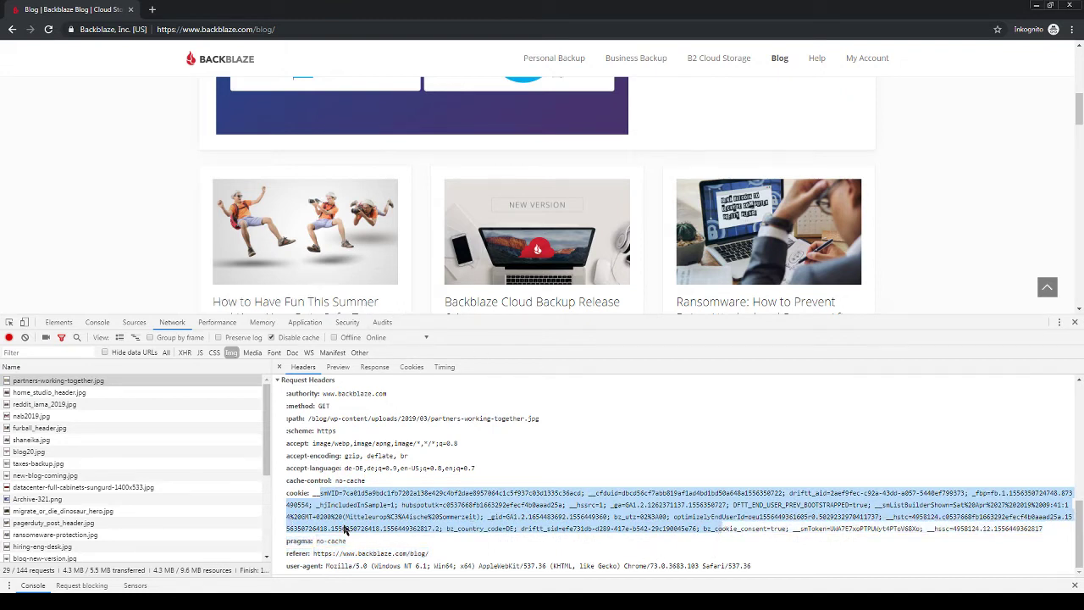
left_click_drag(315, 541, 428, 559)
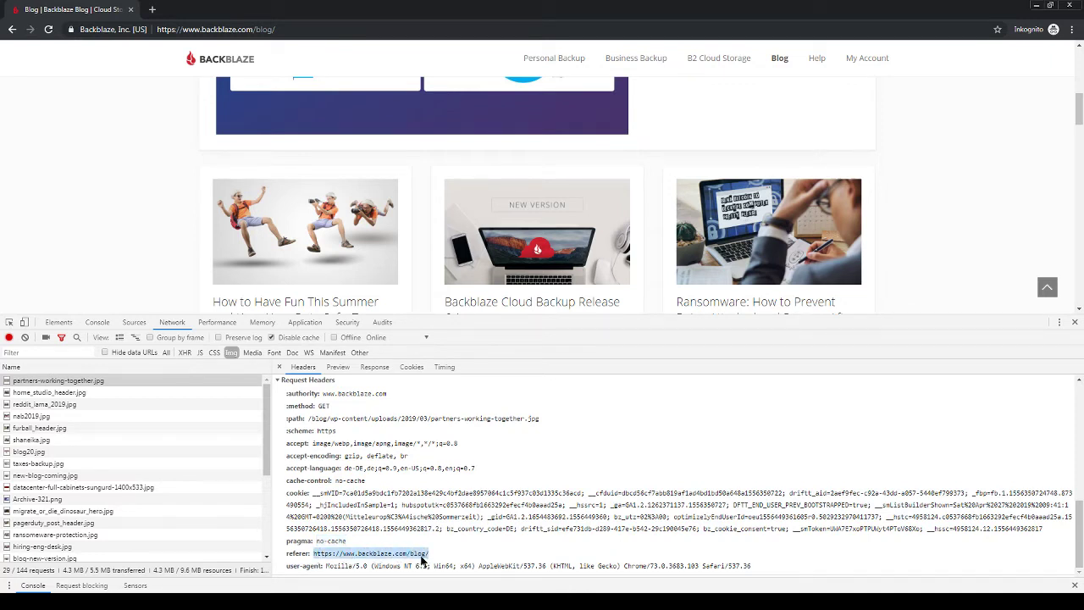
left_click_drag(325, 566, 723, 566)
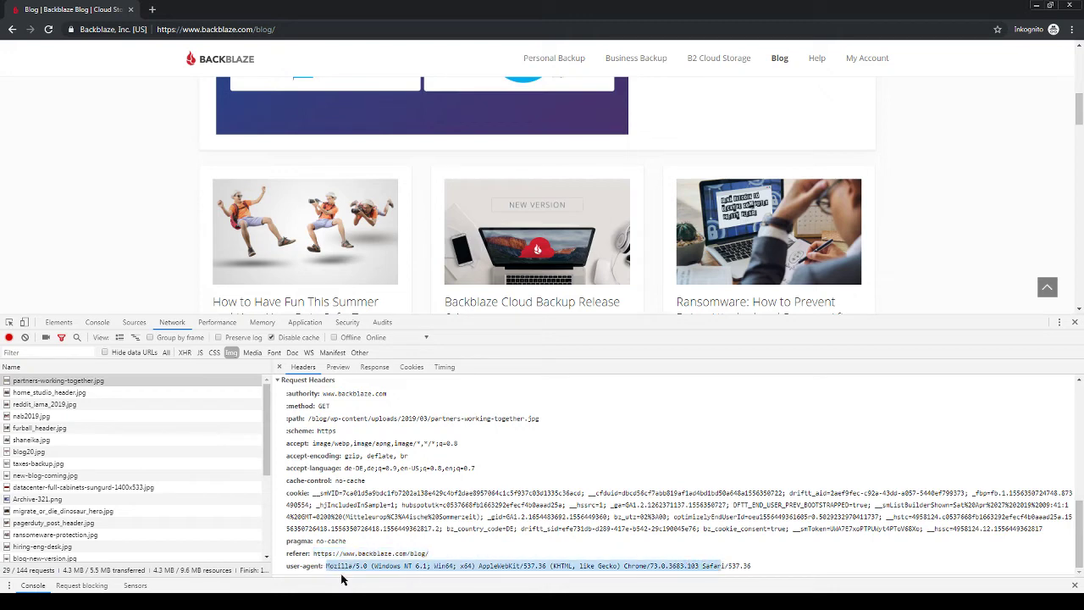
Step: Return to the response headers and examine the cache-control, cf-bgj and cf-cache-status values
scroll(343, 576, "up", 5)
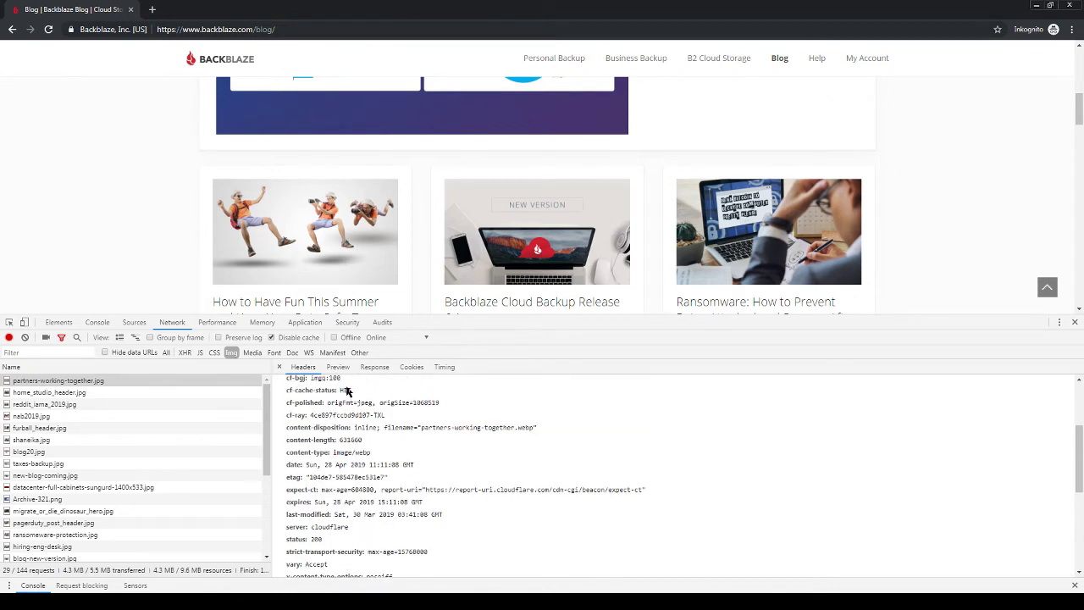
scroll(343, 406, "up", 1)
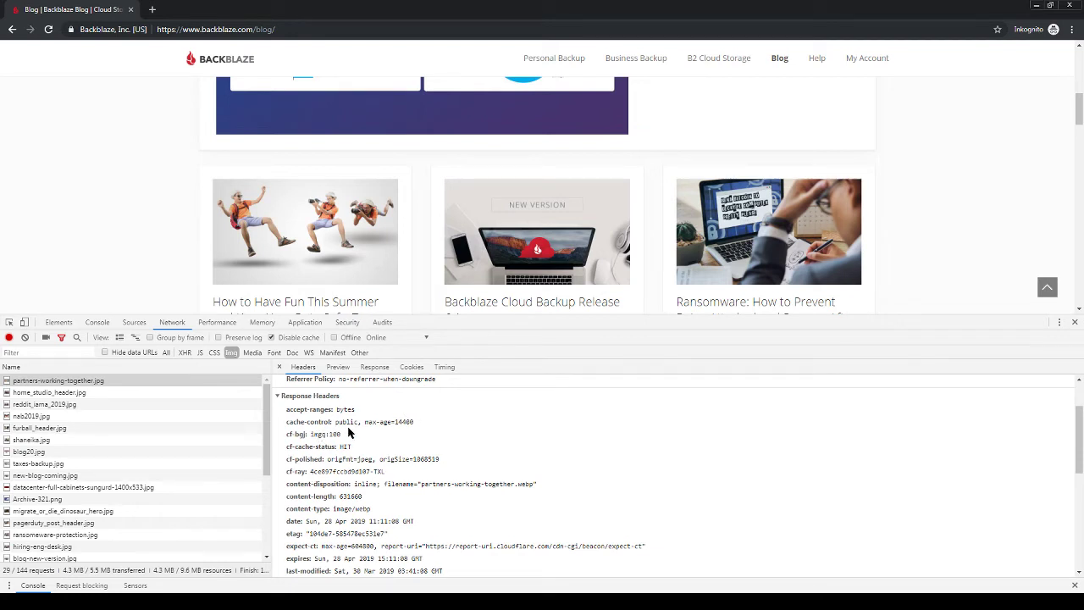
double_click(342, 423)
left_click_drag(354, 426, 419, 428)
left_click(362, 434)
left_click(417, 427)
left_click_drag(305, 434, 354, 450)
left_click(350, 447)
Step: Examine the original format and size in the cf-polished response header, and highlight the cf-ray value
left_click_drag(330, 459, 443, 459)
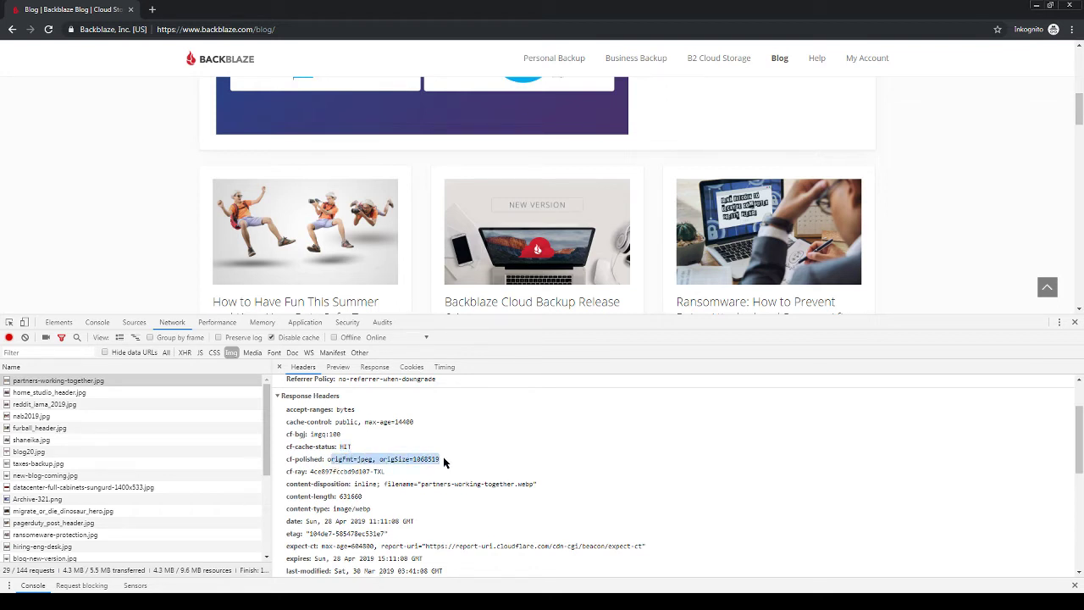
left_click(381, 462)
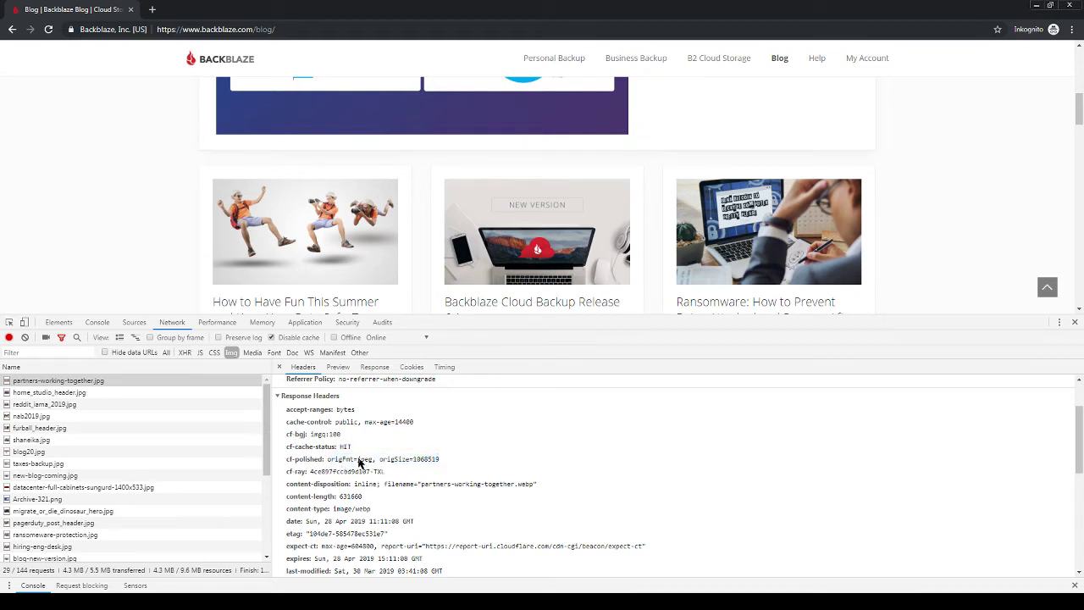
double_click(420, 462)
left_click(414, 464)
left_click_drag(410, 460, 440, 459)
left_click(390, 479)
left_click_drag(318, 472, 398, 476)
scroll(406, 495, "down", 3)
scroll(373, 440, "up", 3)
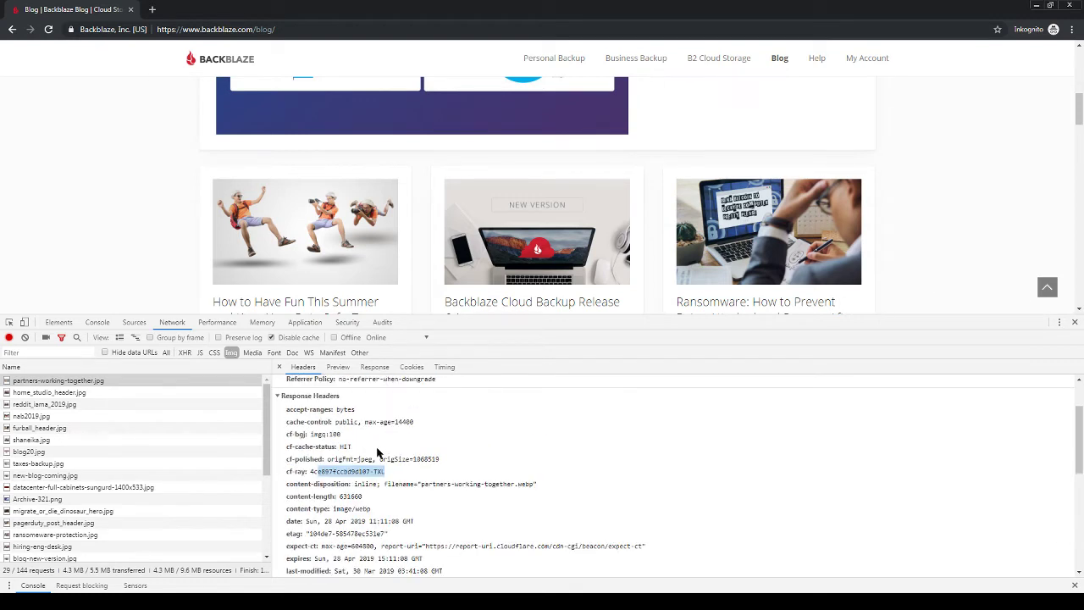
Step: Highlight the content-length and content-type values in the response headers
left_click(386, 491)
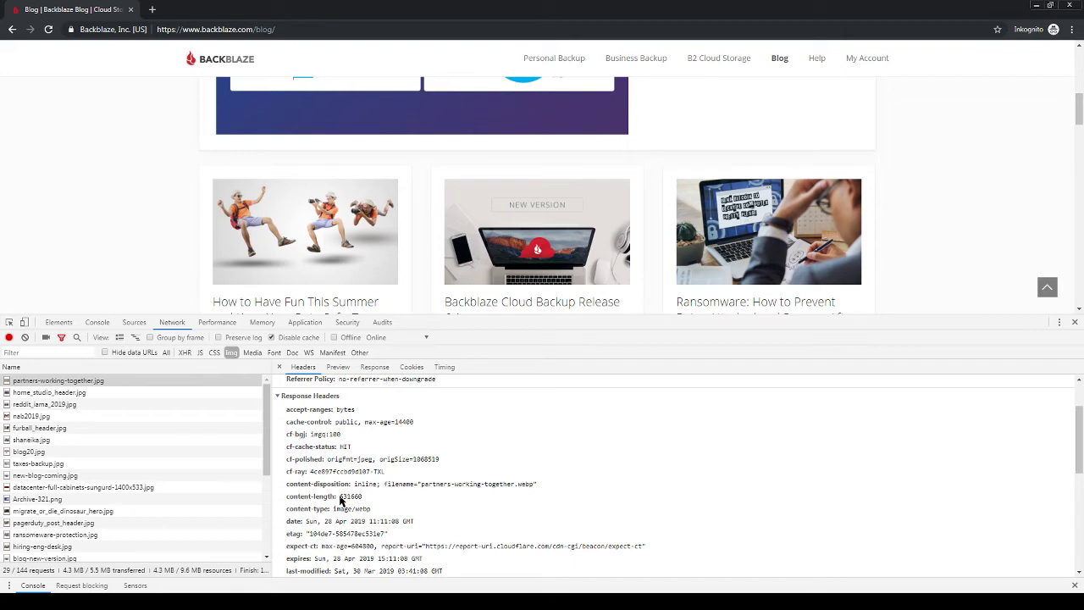
left_click_drag(340, 498, 363, 500)
left_click_drag(335, 510, 369, 517)
left_click(372, 519)
Step: Highlight the date value in the response headers
scroll(363, 524, "down", 1)
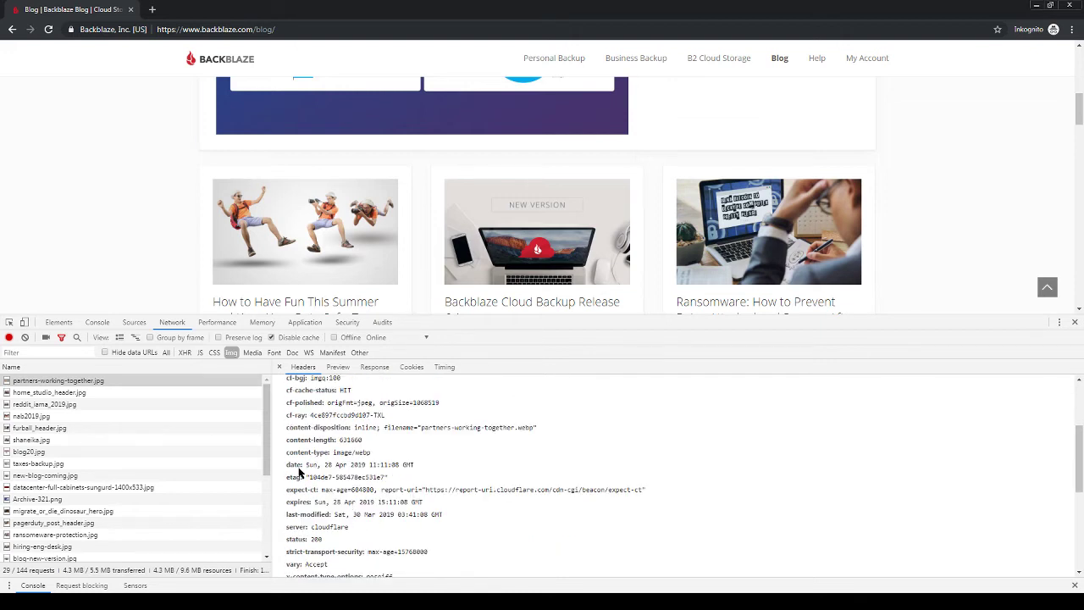
left_click_drag(308, 465, 414, 467)
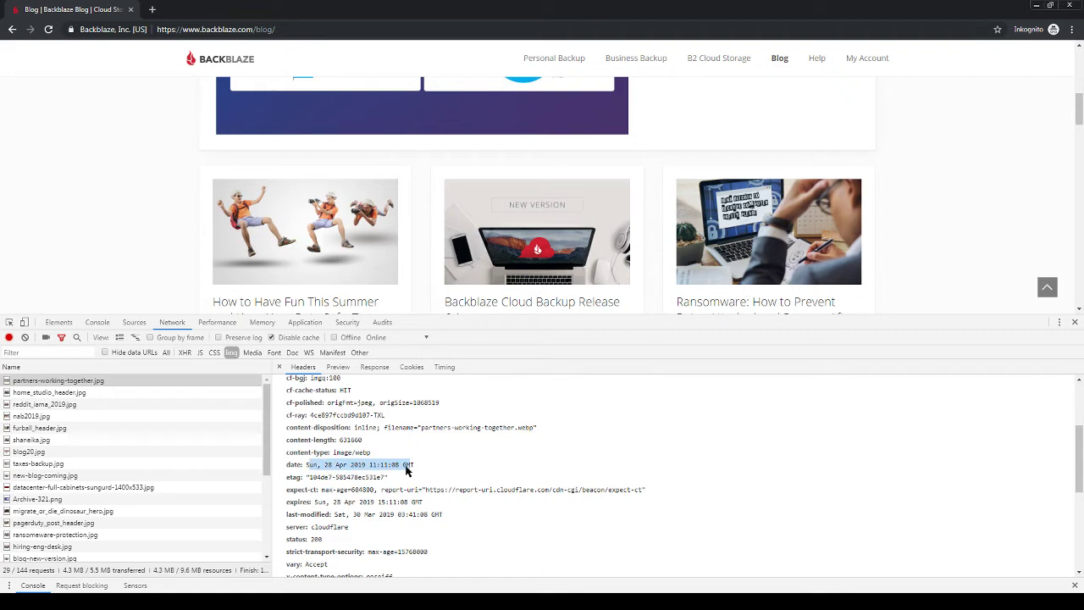
left_click(335, 471)
left_click_drag(314, 466, 374, 474)
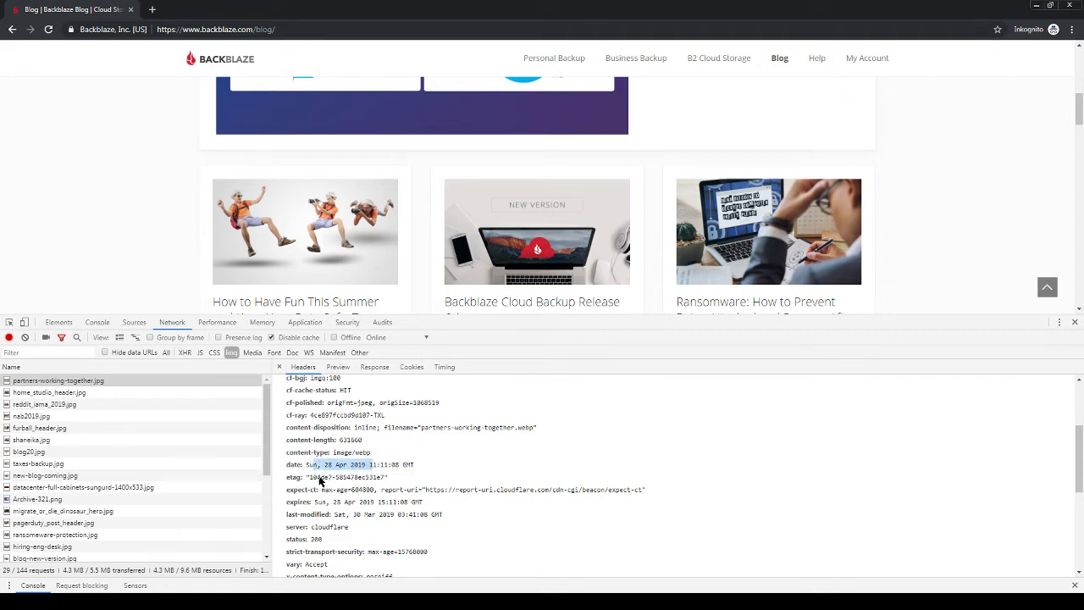
Step: Examine the etag value in the response headers and highlight the report address in the expect-ct header
left_click_drag(286, 478, 393, 481)
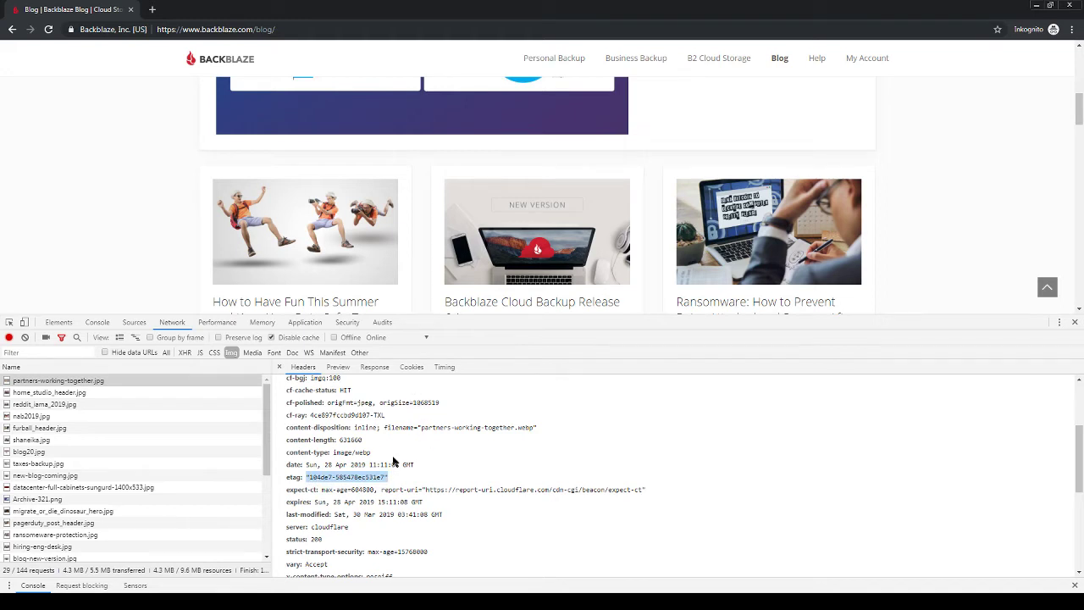
left_click(312, 487)
left_click_drag(310, 477, 389, 479)
scroll(352, 495, "down", 3)
scroll(410, 461, "up", 2)
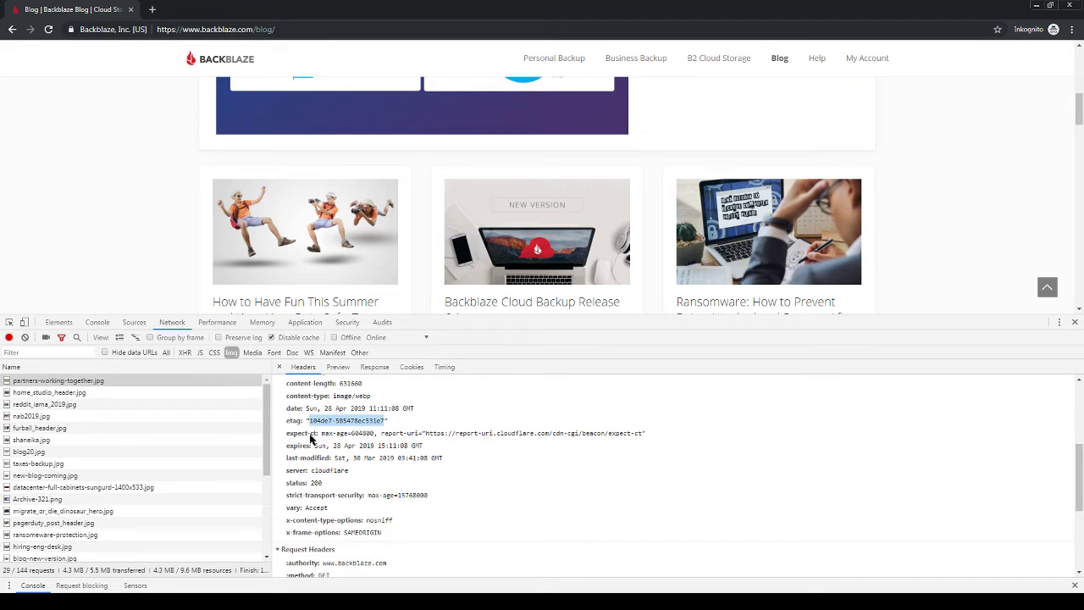
left_click_drag(448, 433, 563, 438)
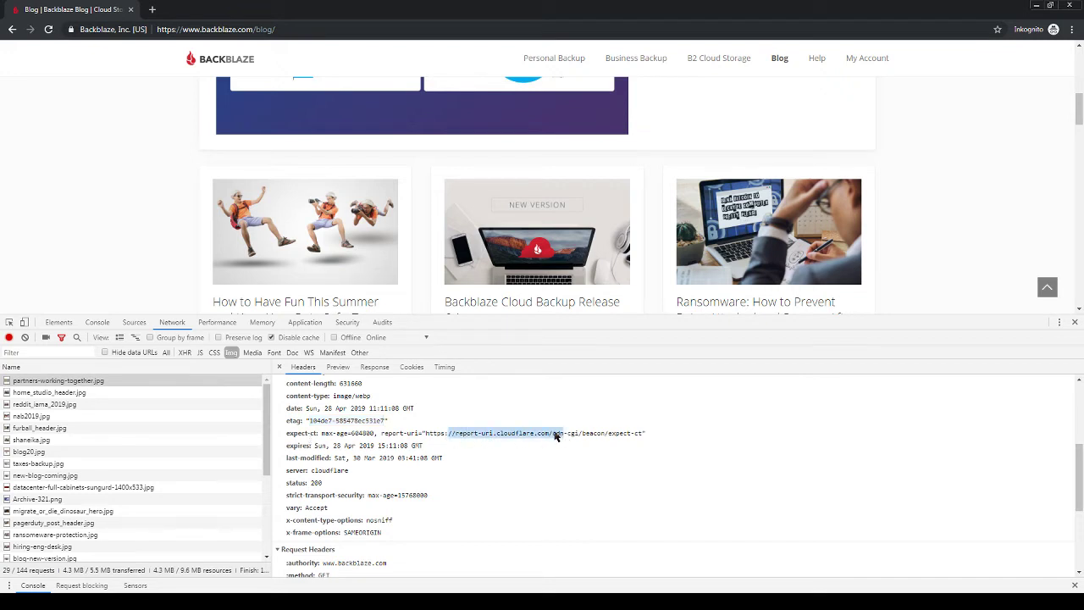
left_click(540, 438)
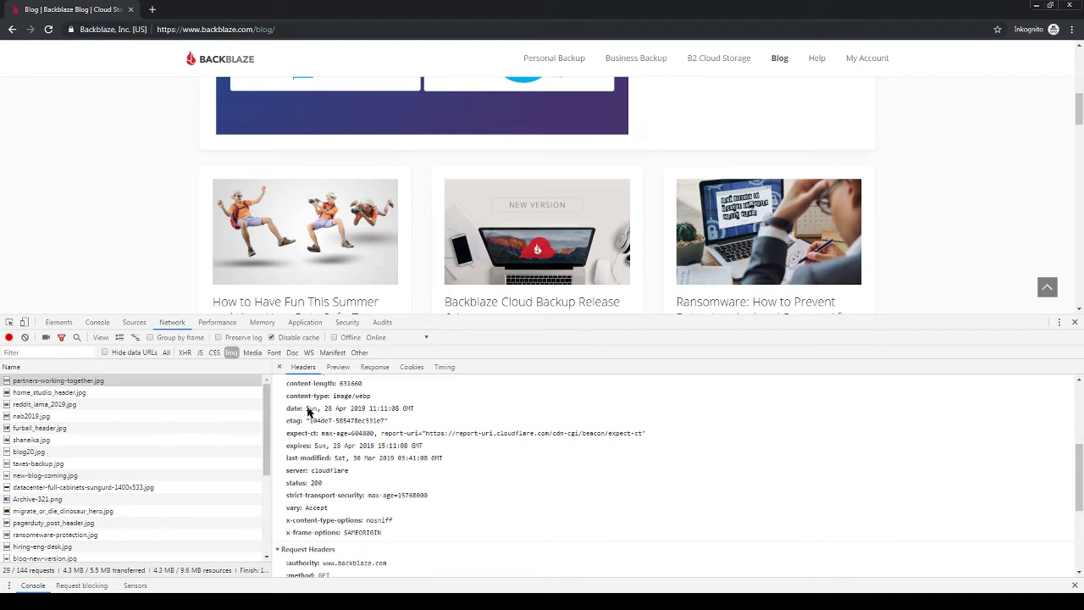
Step: Compare the hour in the date header with the hour in the expires header, and highlight the etag again
left_click_drag(308, 412, 411, 411)
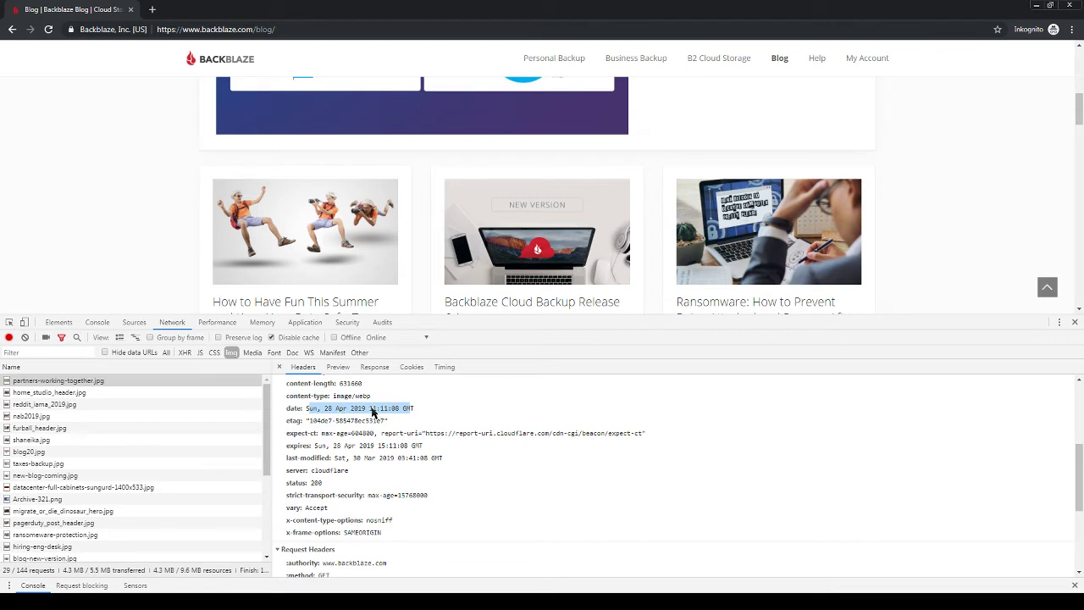
double_click(373, 410)
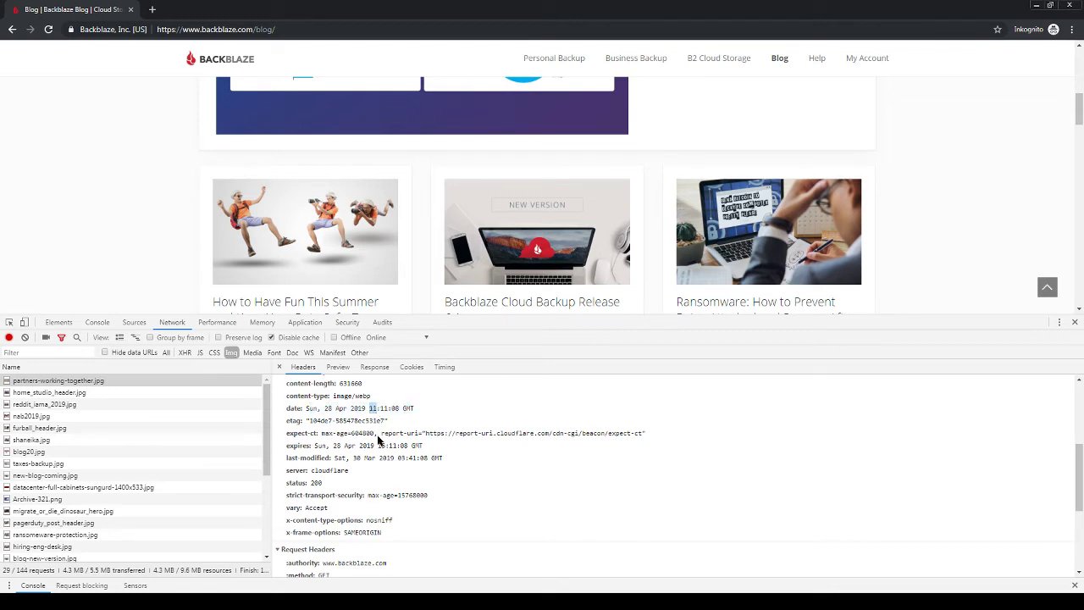
double_click(382, 446)
left_click_drag(309, 421, 385, 424)
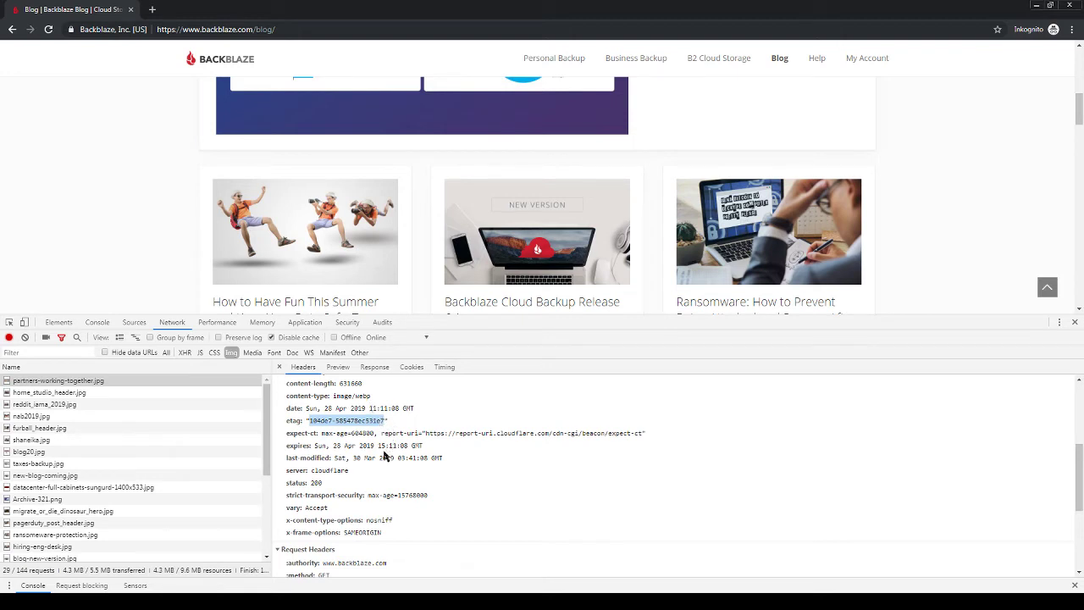
double_click(382, 447)
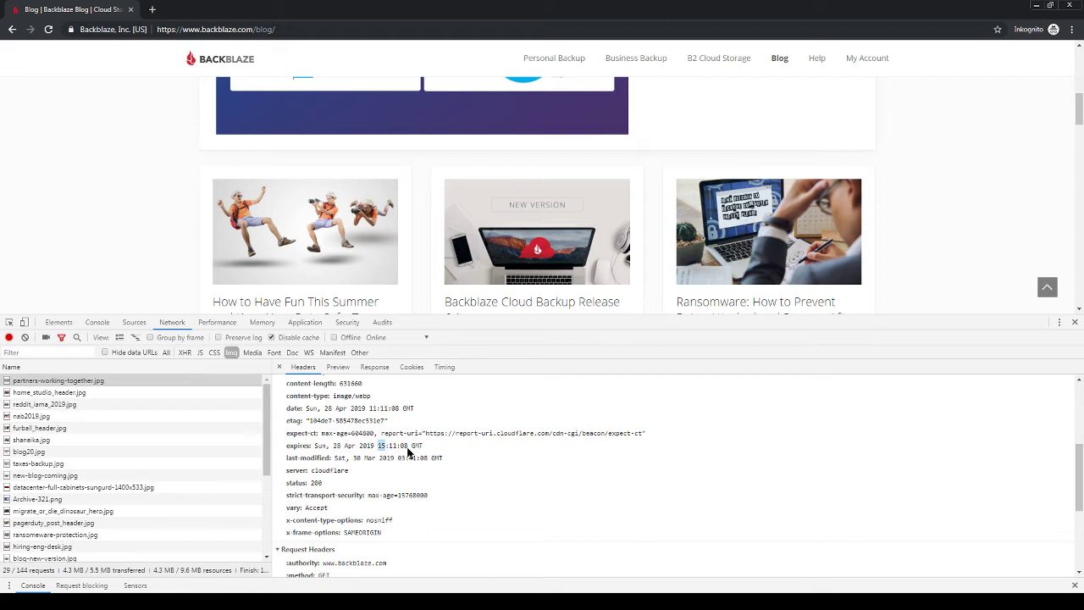
Step: Highlight the date in the last-modified response header and the server name in the server header
left_click_drag(336, 462, 398, 461)
left_click(393, 464)
left_click_drag(335, 460, 401, 462)
left_click(399, 463)
scroll(385, 465, "down", 1)
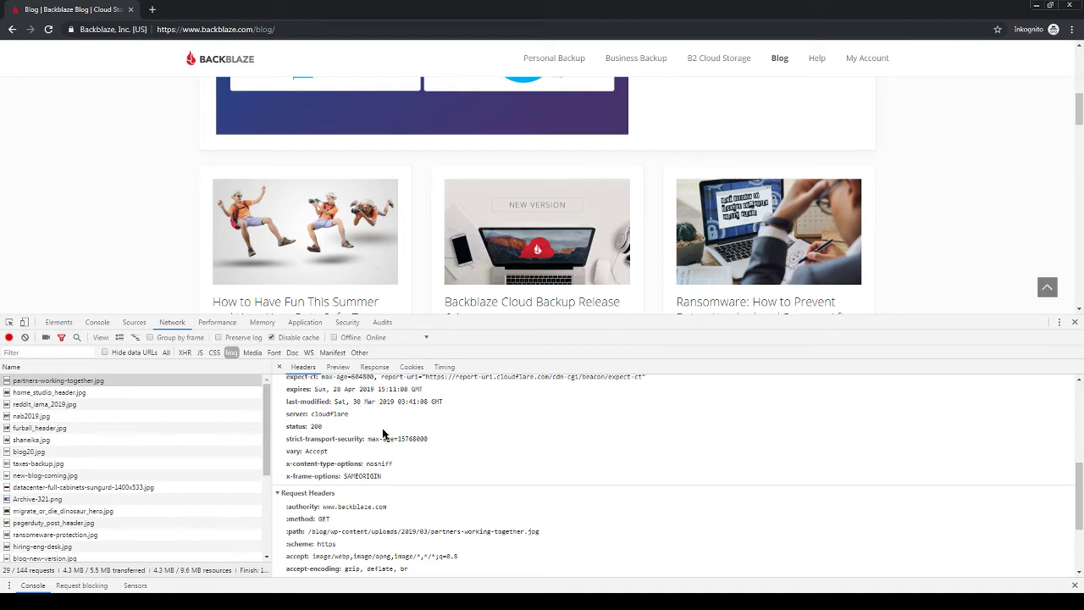
double_click(326, 414)
scroll(347, 419, "up", 1)
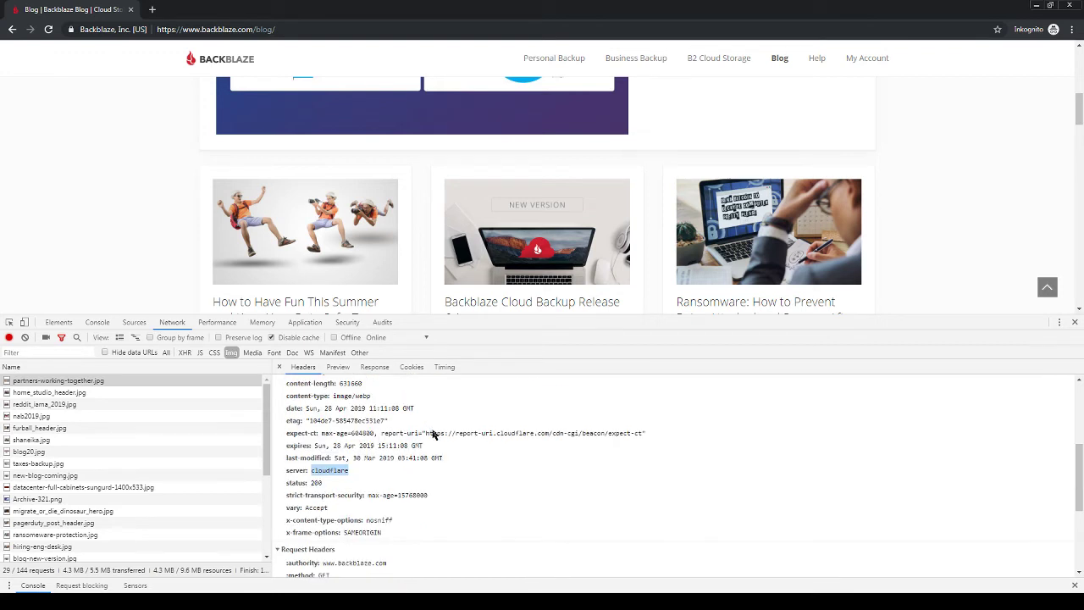
Step: Highlight the Cloudflare name in the expect-ct report address and the value of the server header
double_click(525, 433)
left_click(337, 473)
triple_click(337, 473)
left_click(334, 479)
Step: Highlight the strict-transport-security header name and review the x-content-type-options and x-frame-options headers
left_click_drag(287, 497, 364, 500)
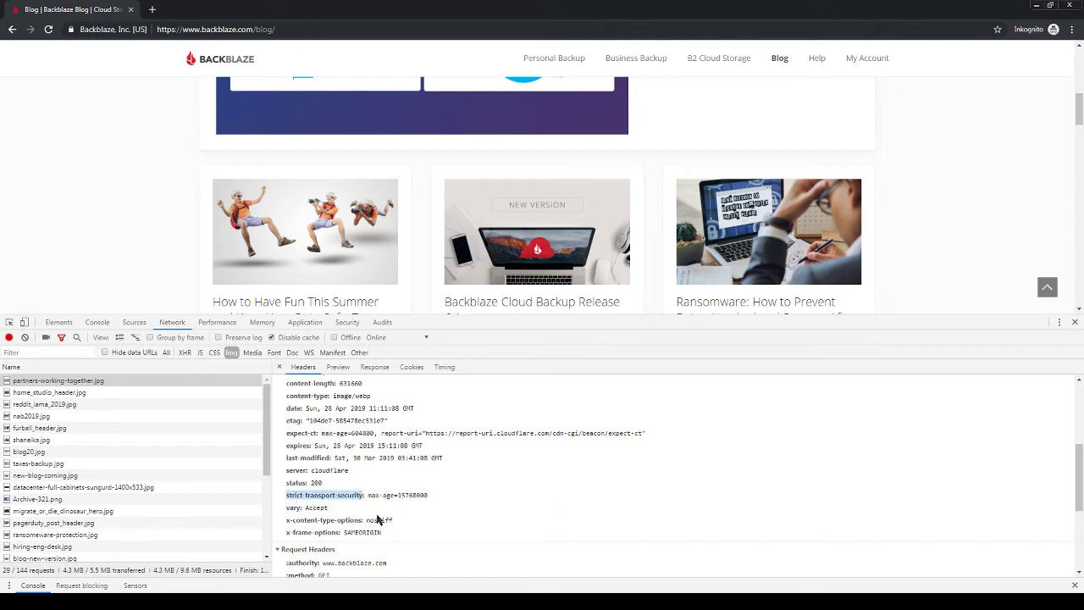
scroll(365, 506, "down", 1)
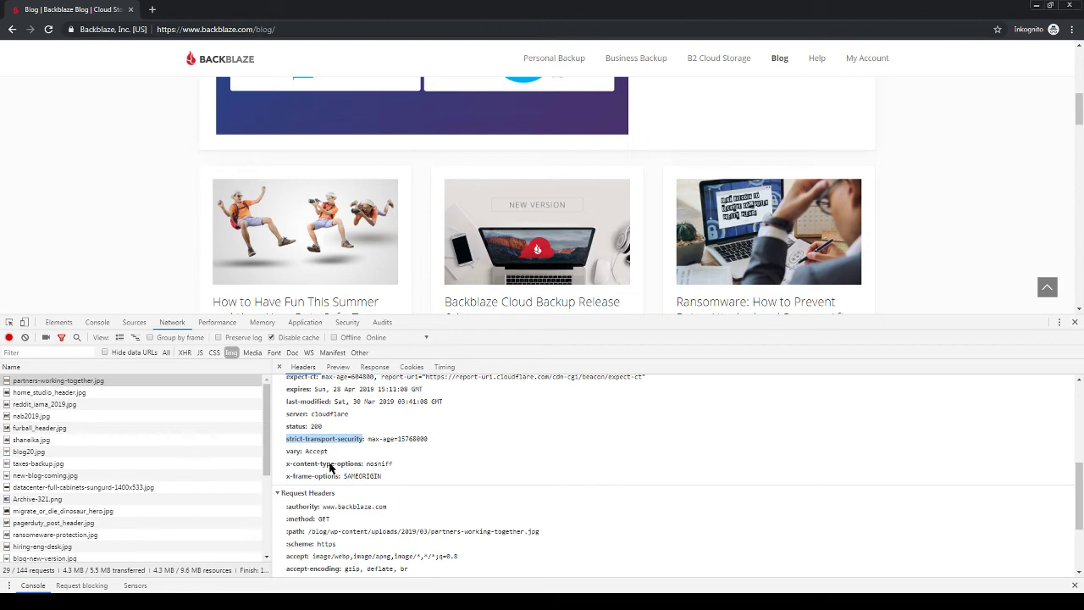
left_click(367, 475)
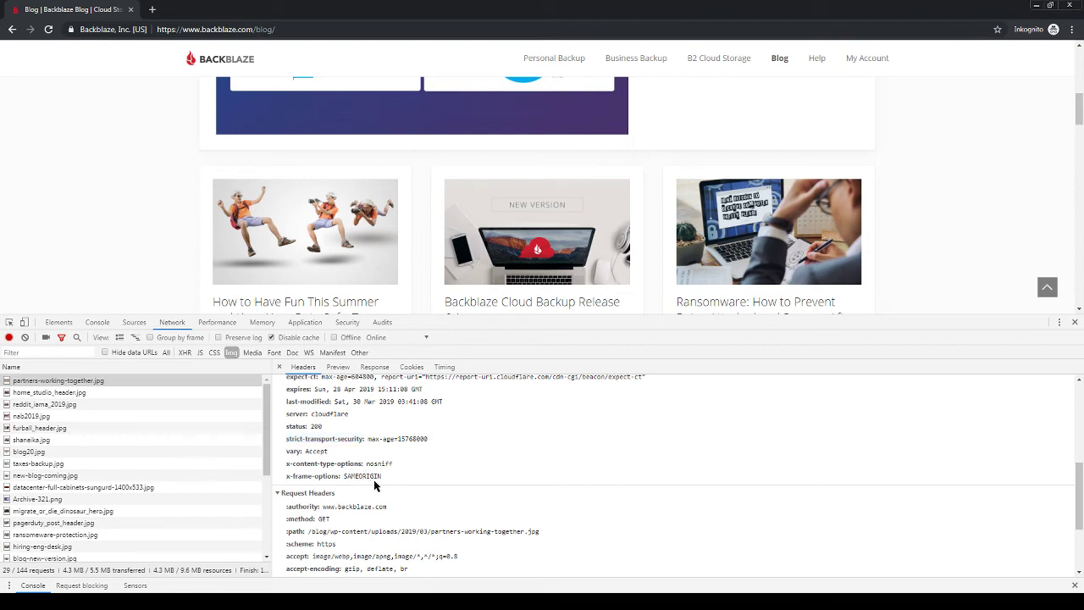
Step: Highlight the max-age value in the cache-control response header
scroll(370, 481, "up", 3)
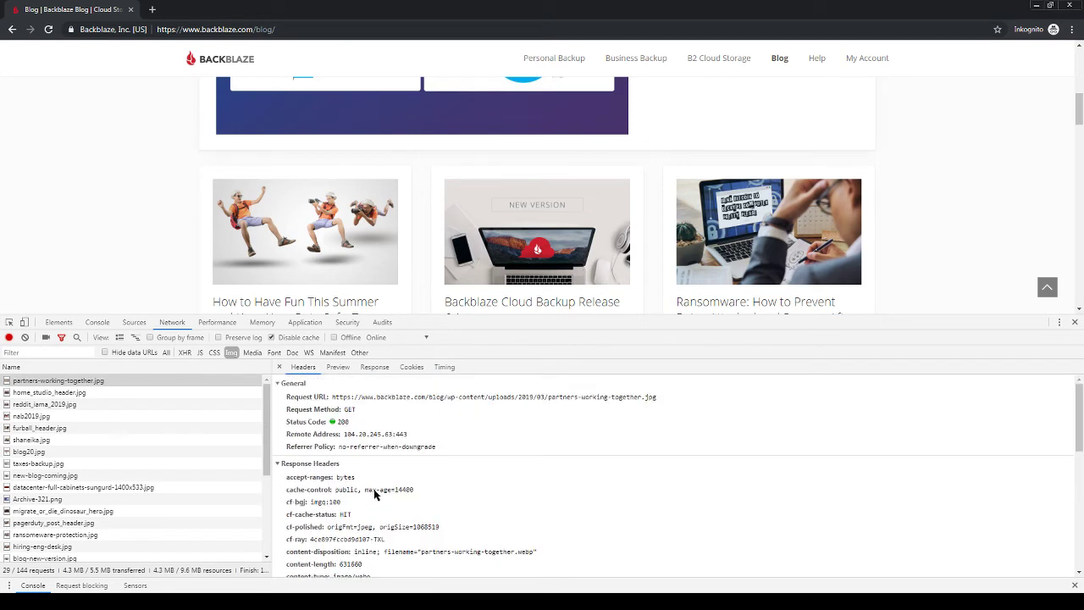
scroll(401, 493, "down", 1)
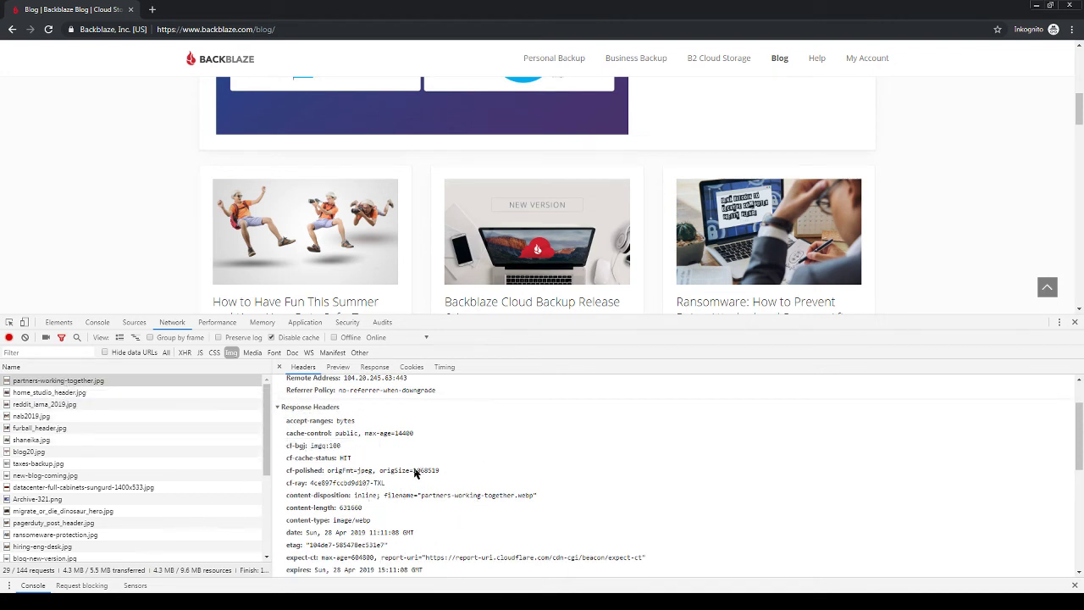
left_click_drag(395, 434, 410, 436)
Step: Compare the times in the expires and date response headers by highlighting them, and view the request headers
scroll(413, 444, "down", 1)
left_click(353, 518)
left_click_drag(352, 518, 444, 525)
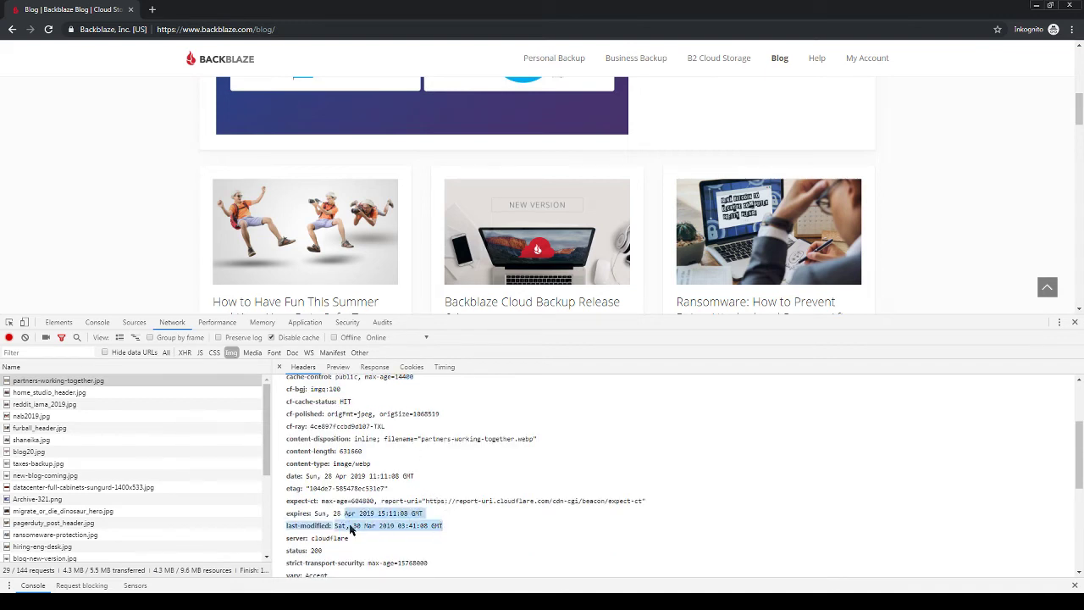
left_click_drag(377, 513, 408, 514)
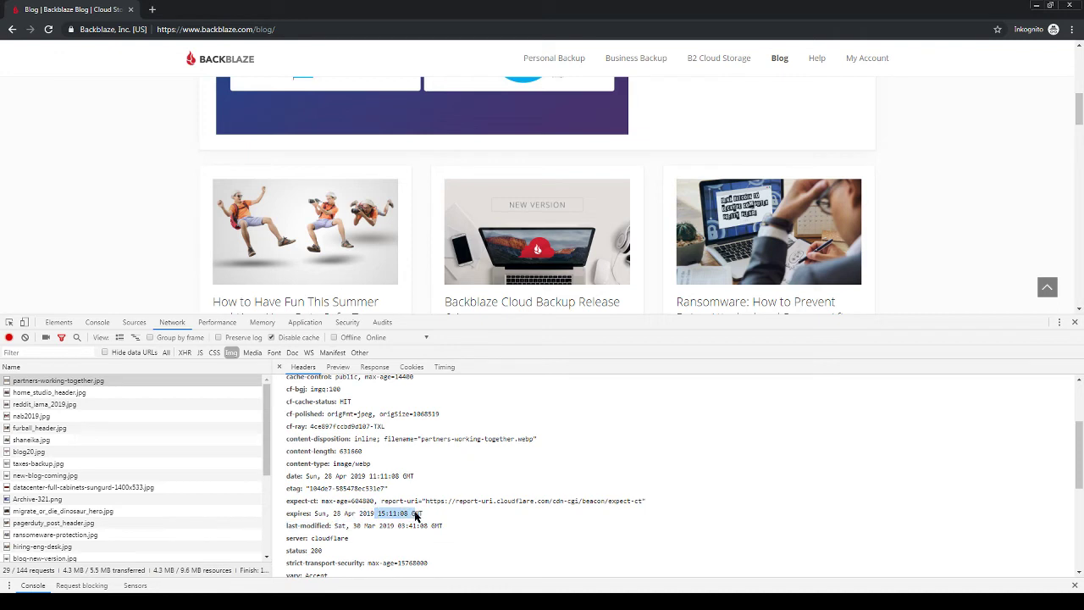
left_click(380, 523)
left_click_drag(369, 476, 388, 476)
left_click_drag(379, 514, 409, 515)
scroll(414, 526, "down", 3)
scroll(406, 477, "down", 3)
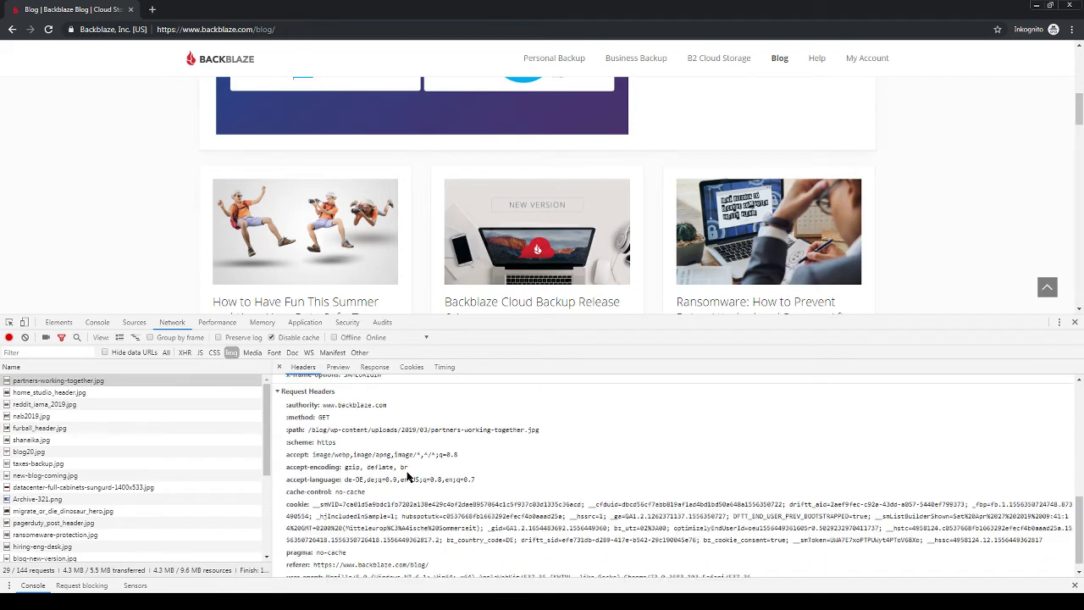
Step: Examine the headers of home_studio_header.jpg and highlight the Cloudflare name in its expect-ct report address
left_click(59, 395)
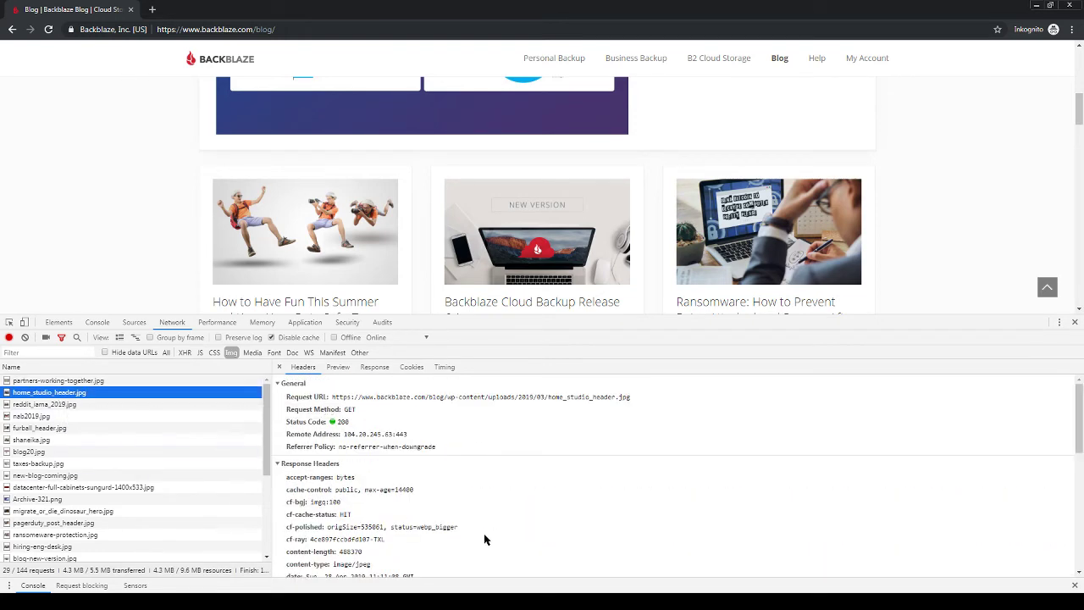
scroll(485, 533, "down", 5)
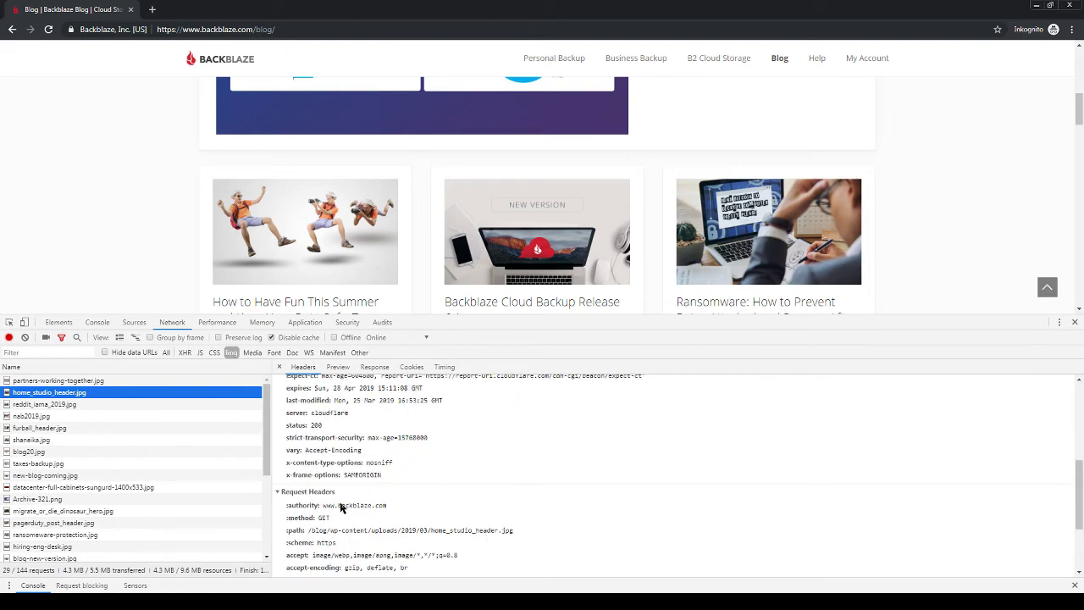
scroll(441, 519, "down", 3)
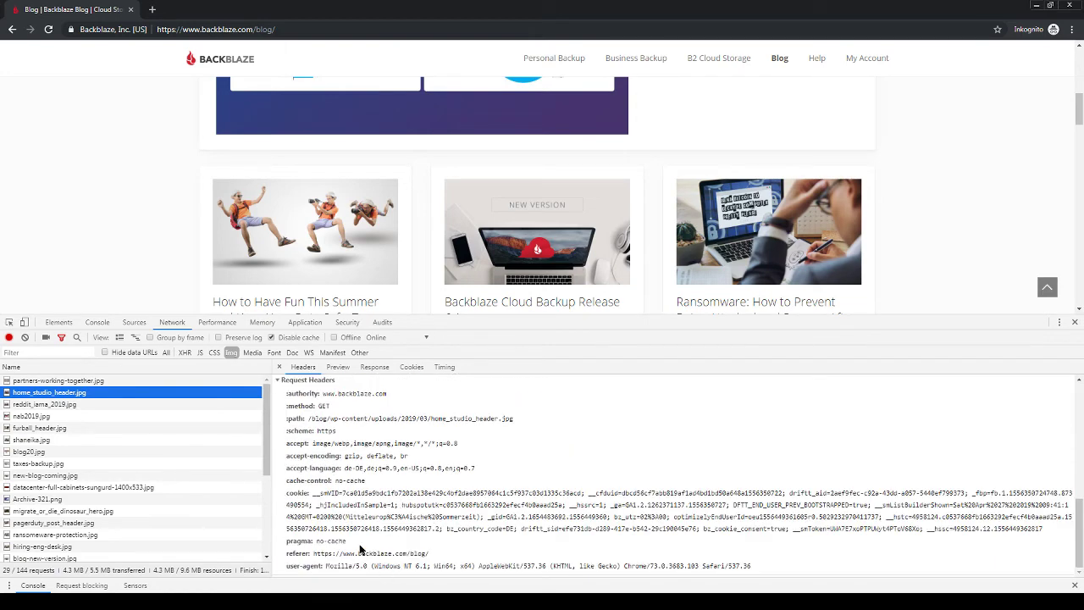
scroll(393, 527, "up", 5)
scroll(377, 551, "down", 2)
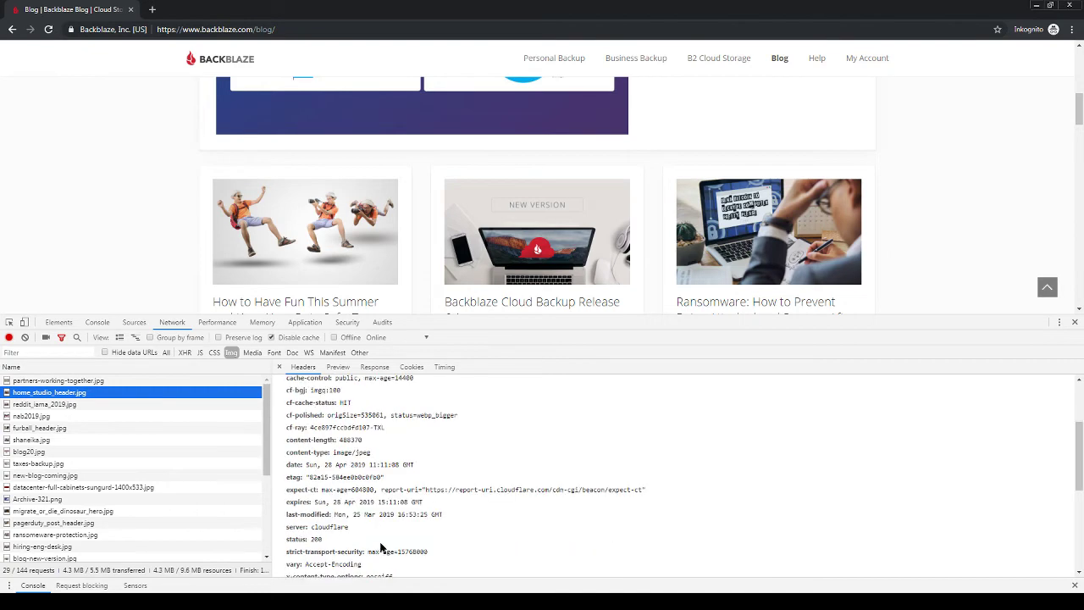
scroll(572, 505, "down", 1)
double_click(523, 436)
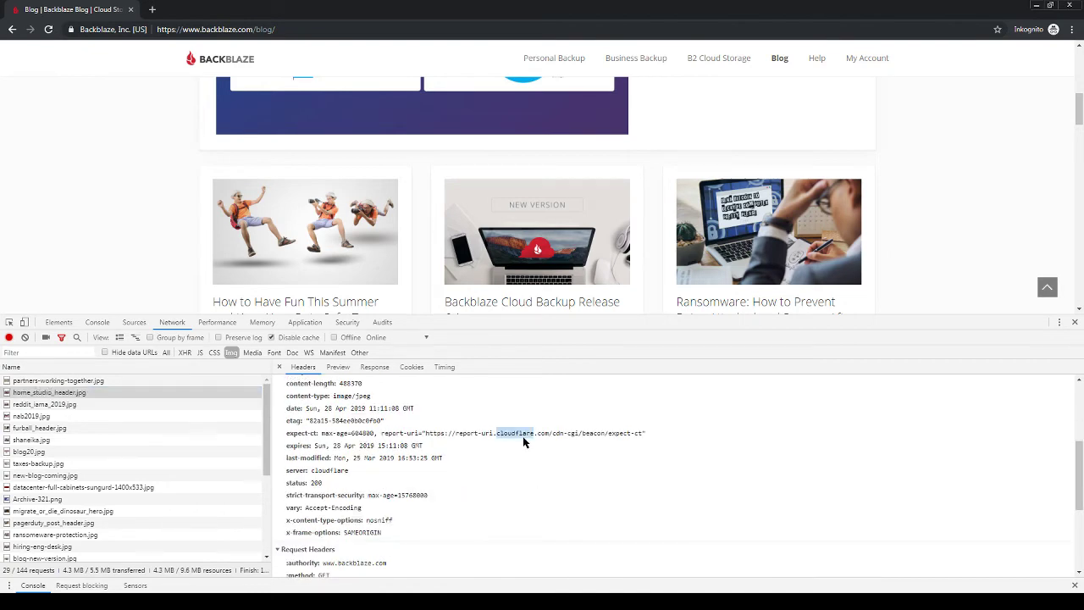
Step: Open the headers of reddit_iama_2019.jpg and highlight the server name
left_click(42, 405)
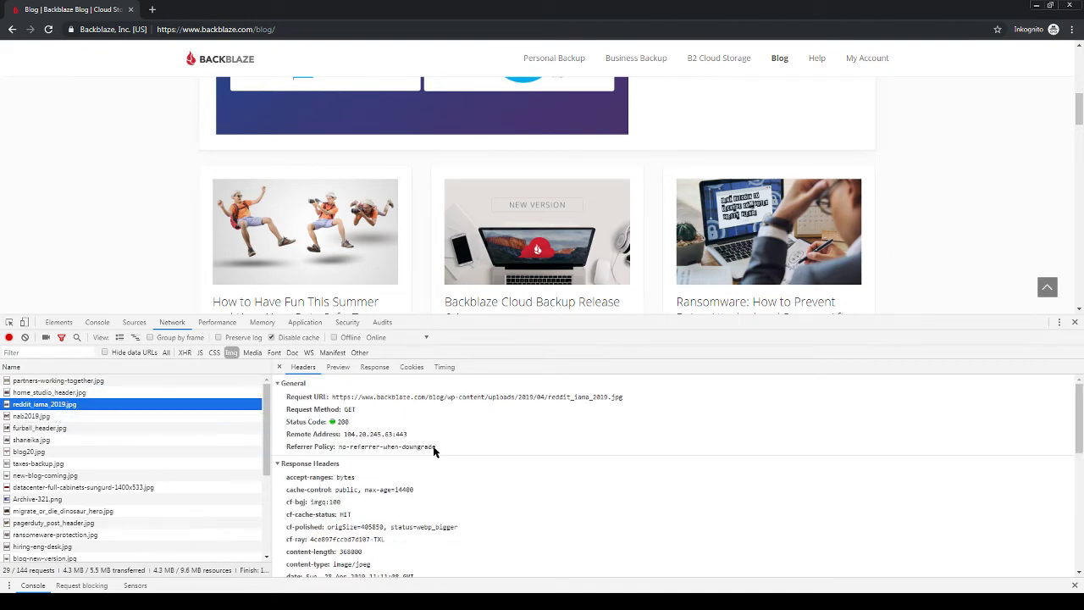
scroll(415, 483, "down", 2)
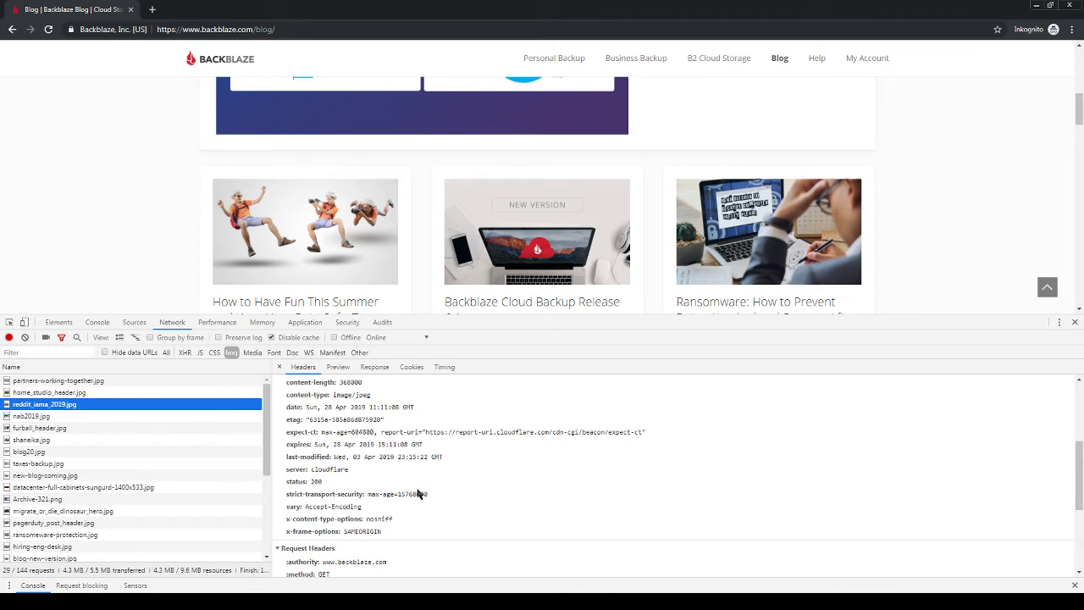
double_click(330, 469)
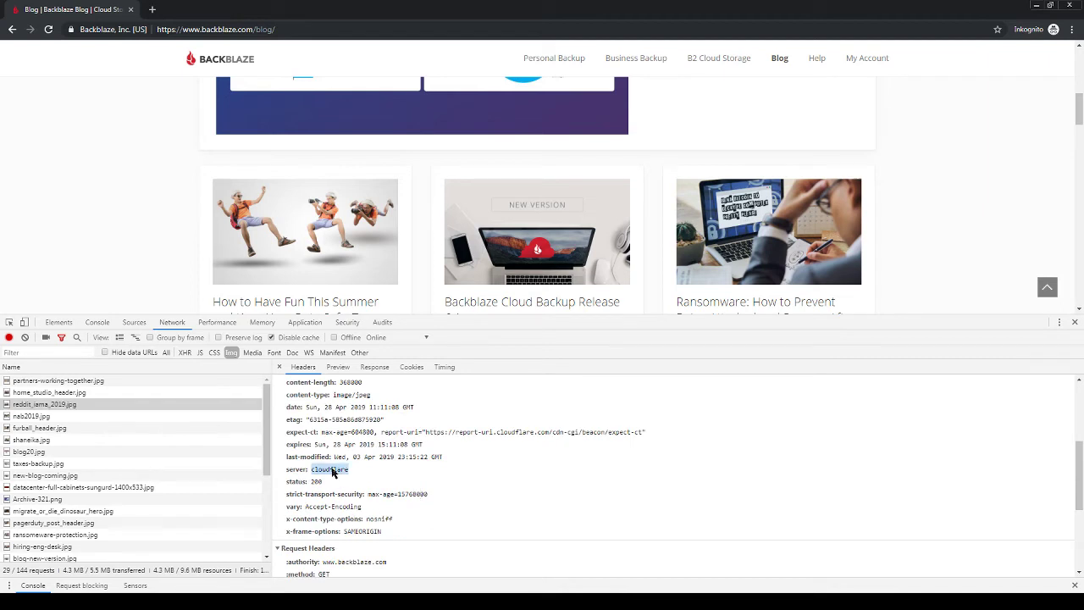
Step: Review the response headers of furball_header.jpg and close the request details
left_click(54, 428)
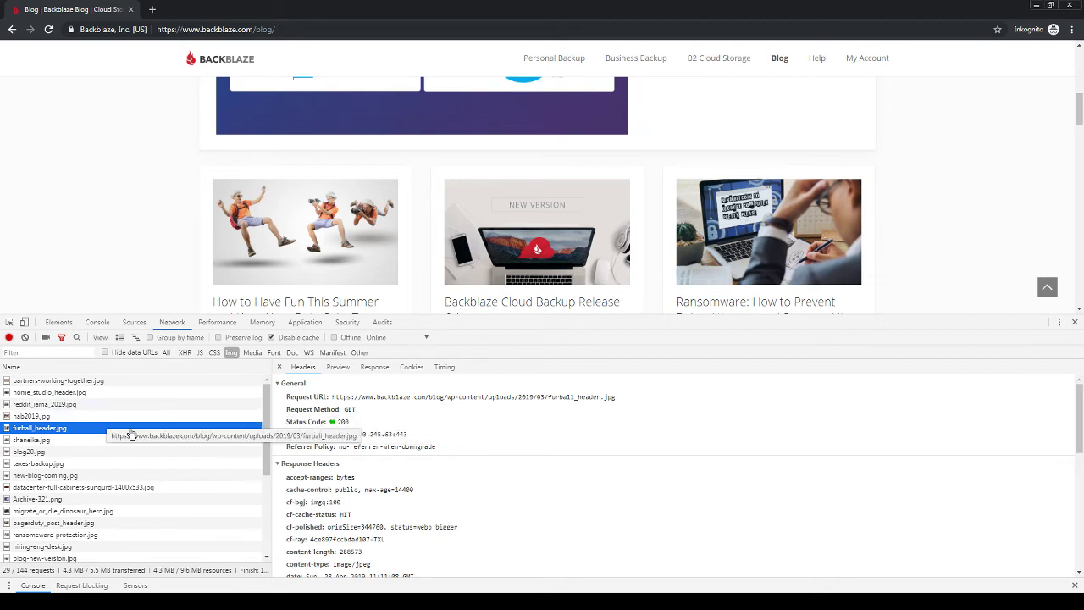
scroll(511, 525, "down", 2)
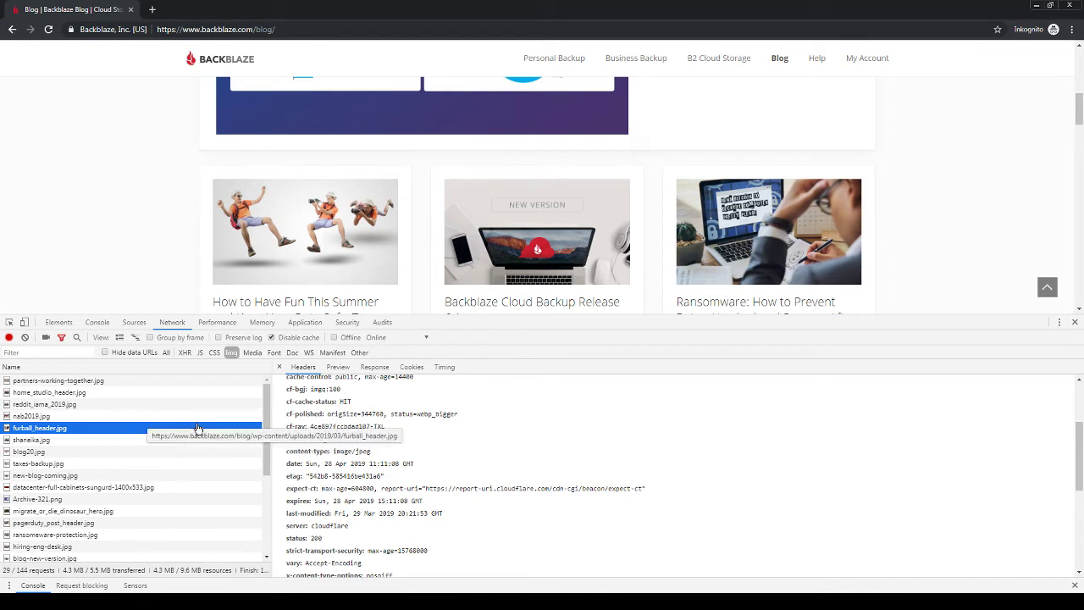
left_click(281, 368)
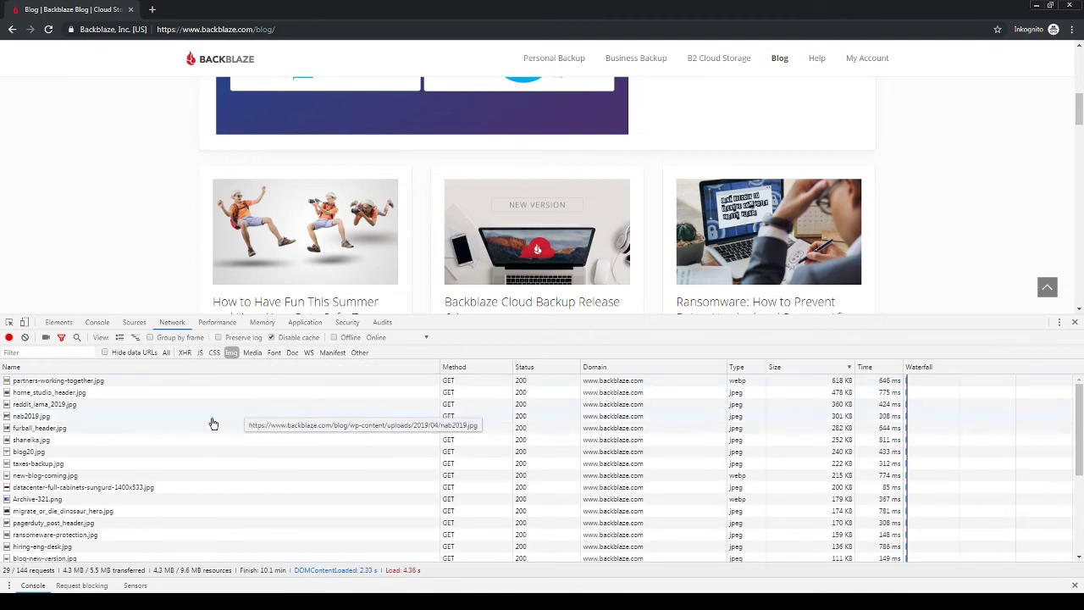
Step: Review the response headers of partners-working-together.jpg again and close the request details
left_click(95, 382)
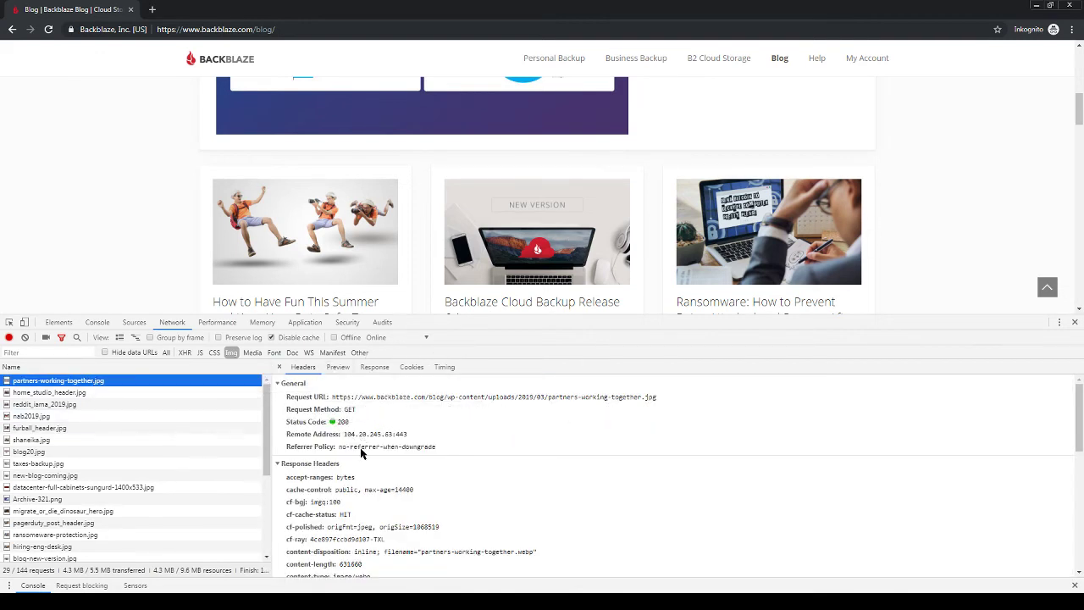
scroll(373, 474, "down", 1)
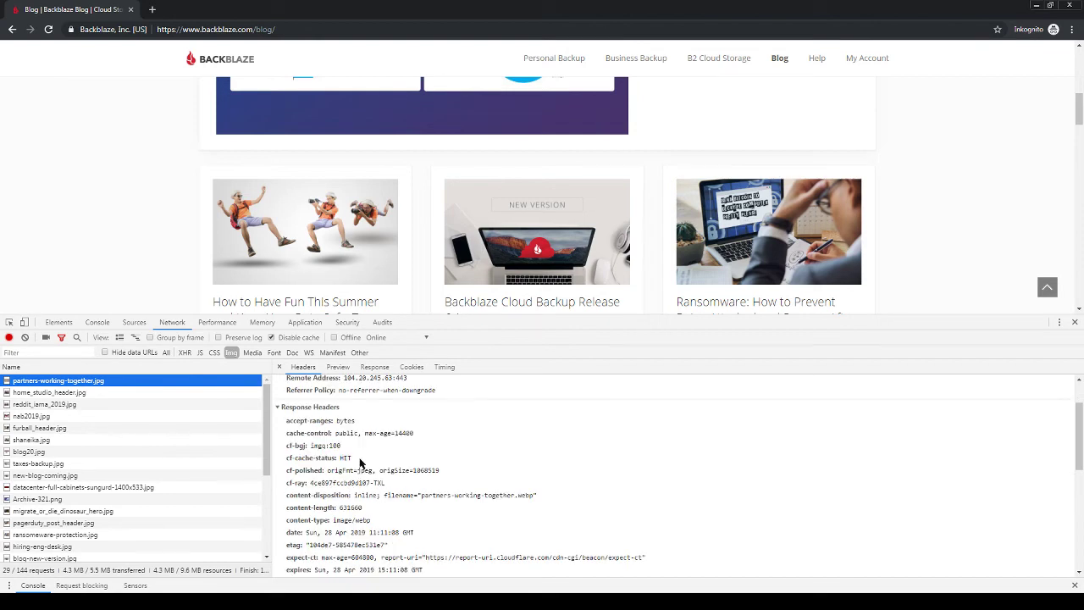
left_click(280, 367)
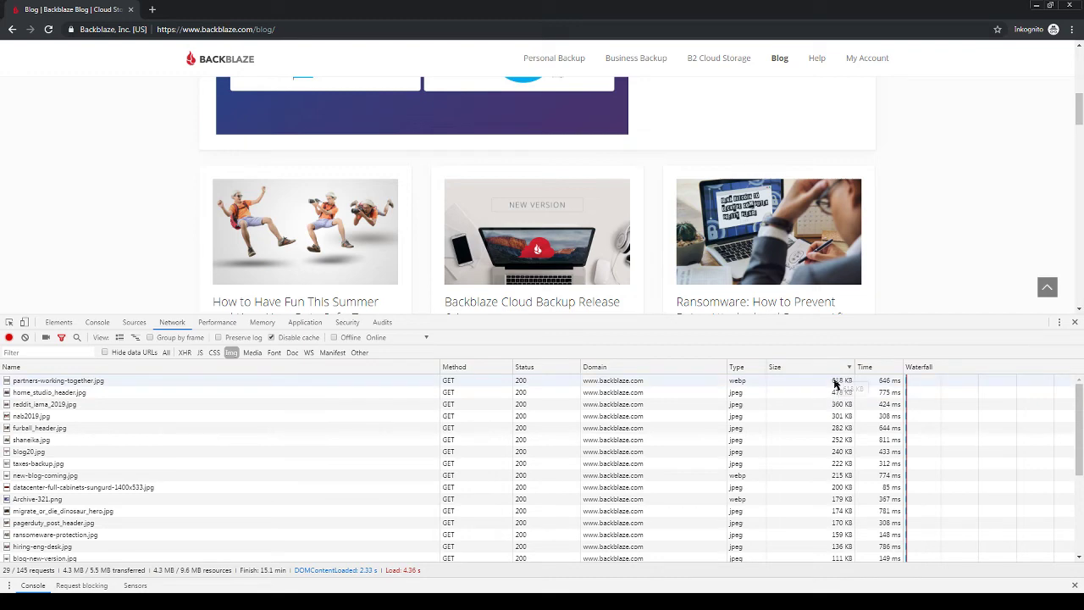
Step: Look through the blog's post thumbnails and open the requested image partners-working-together.jpg in a new browser tab
left_click(1047, 288)
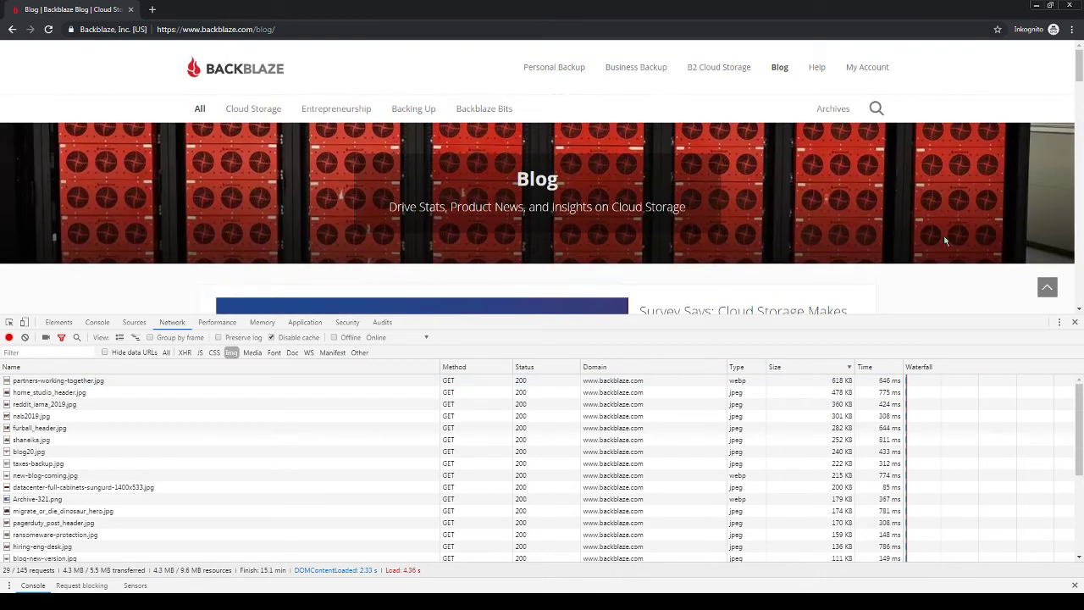
scroll(111, 196, "down", 6)
scroll(315, 223, "down", 15)
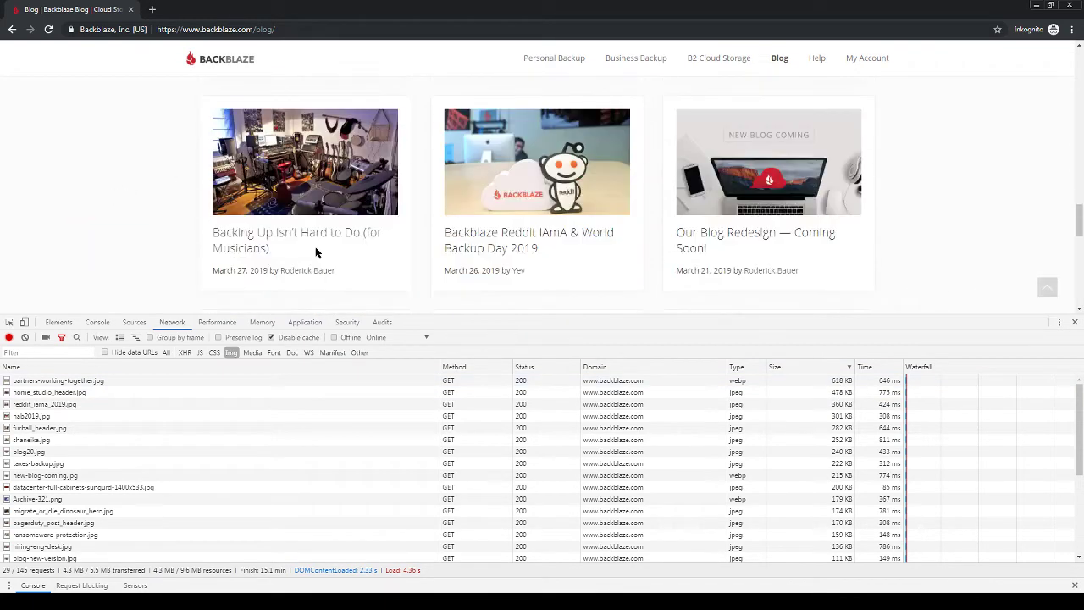
scroll(308, 268, "up", 20)
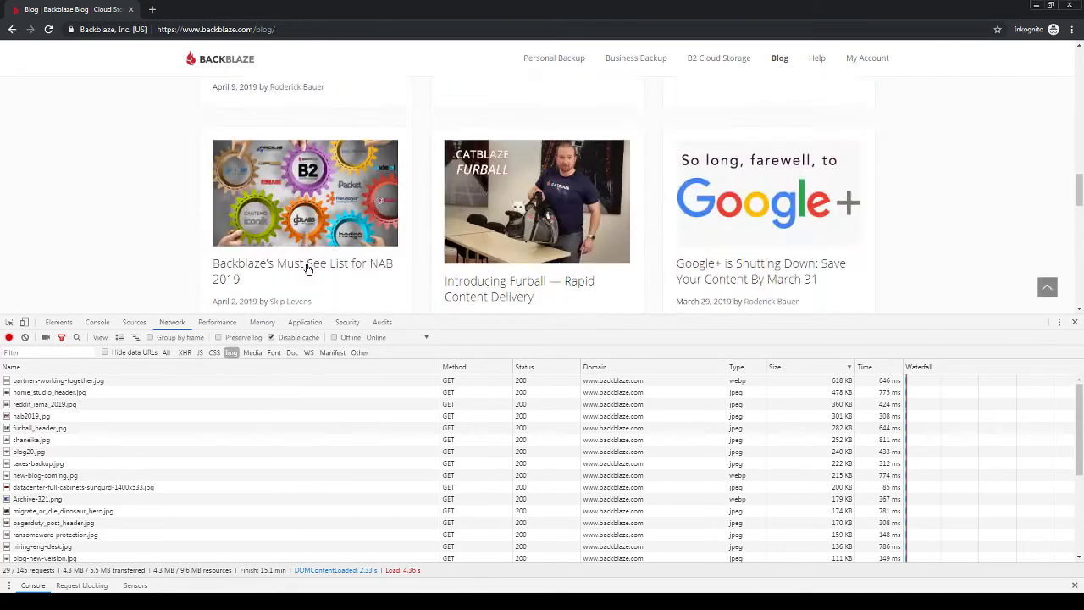
left_click(102, 382)
right_click(102, 382)
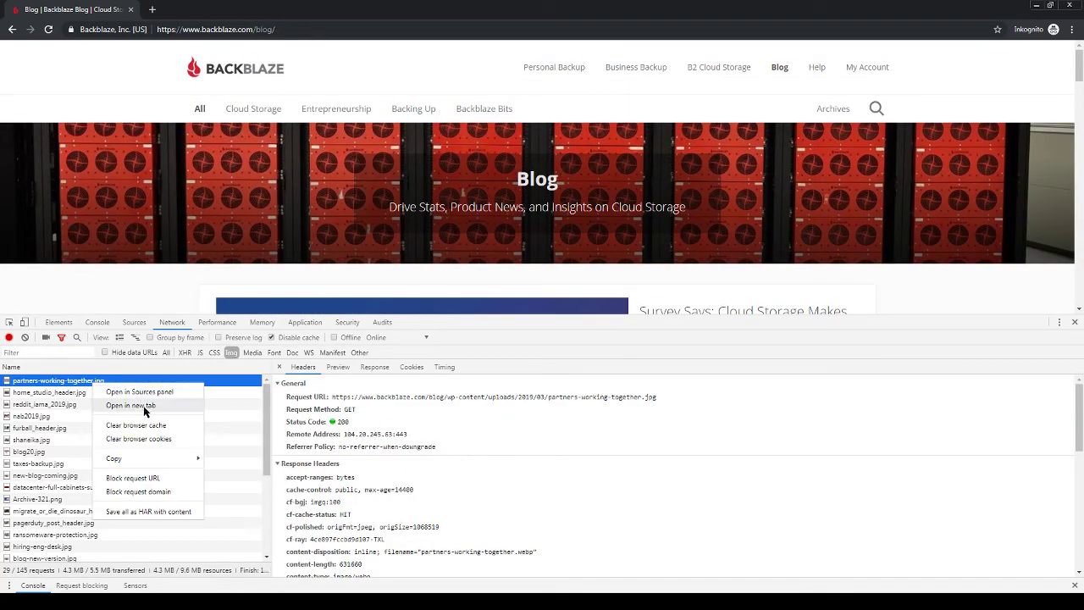
left_click(144, 406)
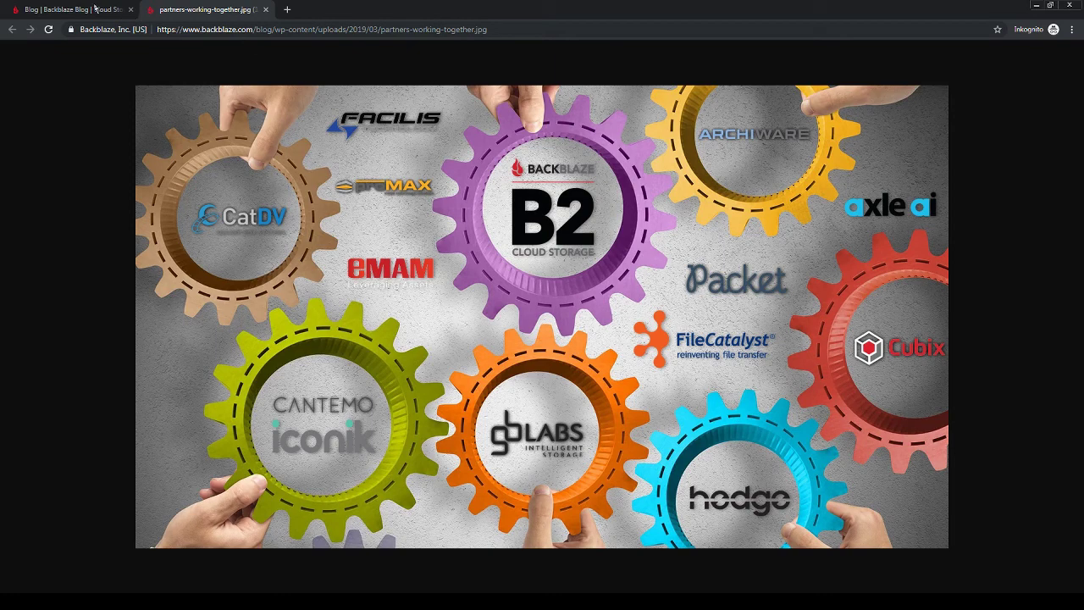
Step: Return to the blog page, find the "Backblaze's Must See List for NAB 2019" thumbnail, and shrink the developer tools to show more of the page
left_click(96, 9)
scroll(565, 284, "down", 5)
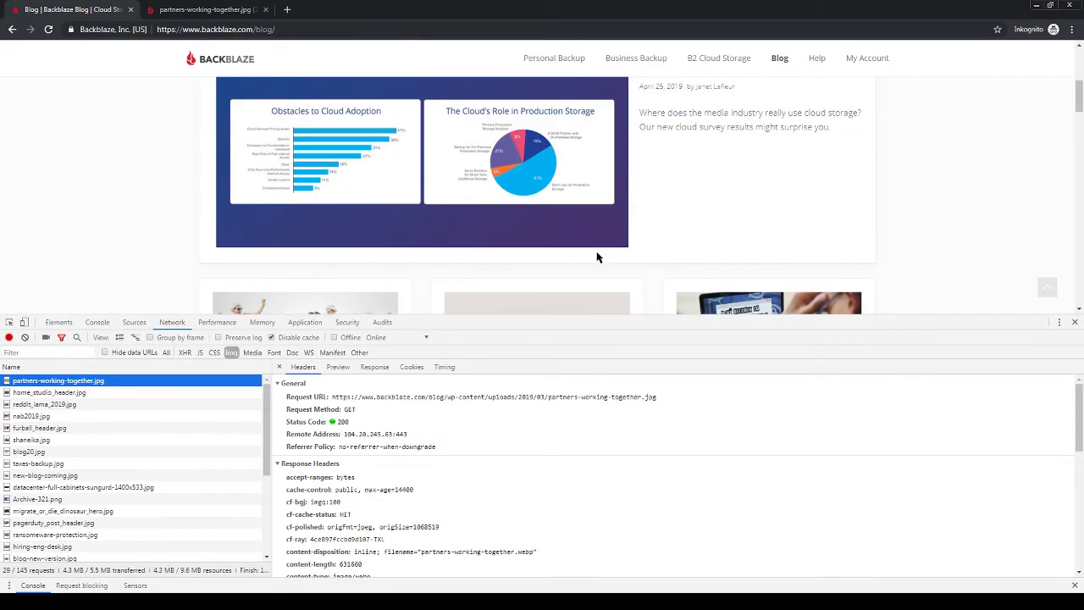
scroll(596, 257, "down", 8)
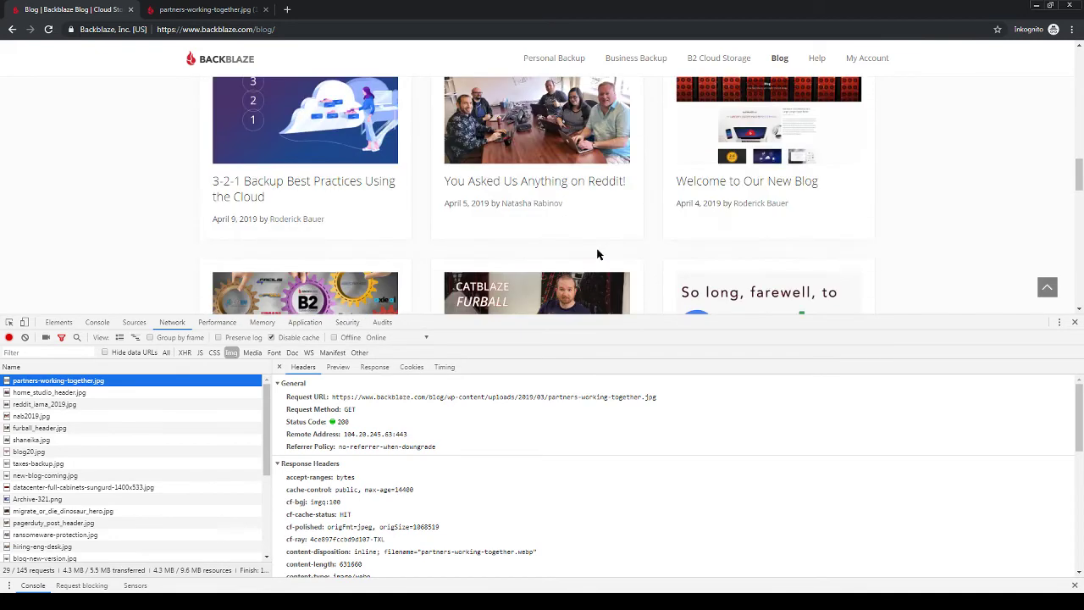
scroll(597, 254, "down", 1)
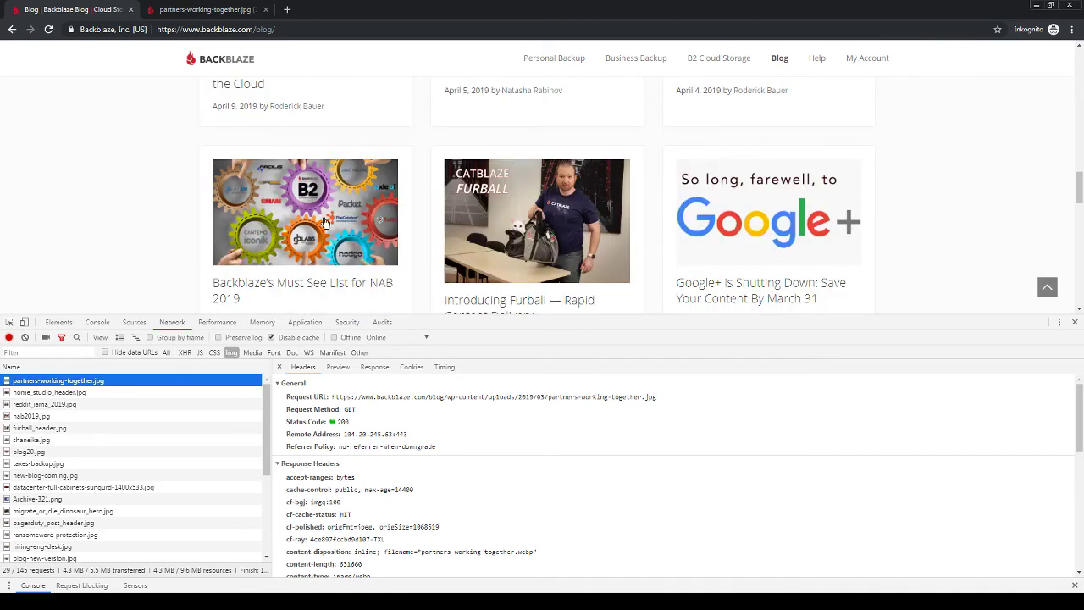
scroll(296, 216, "down", 1)
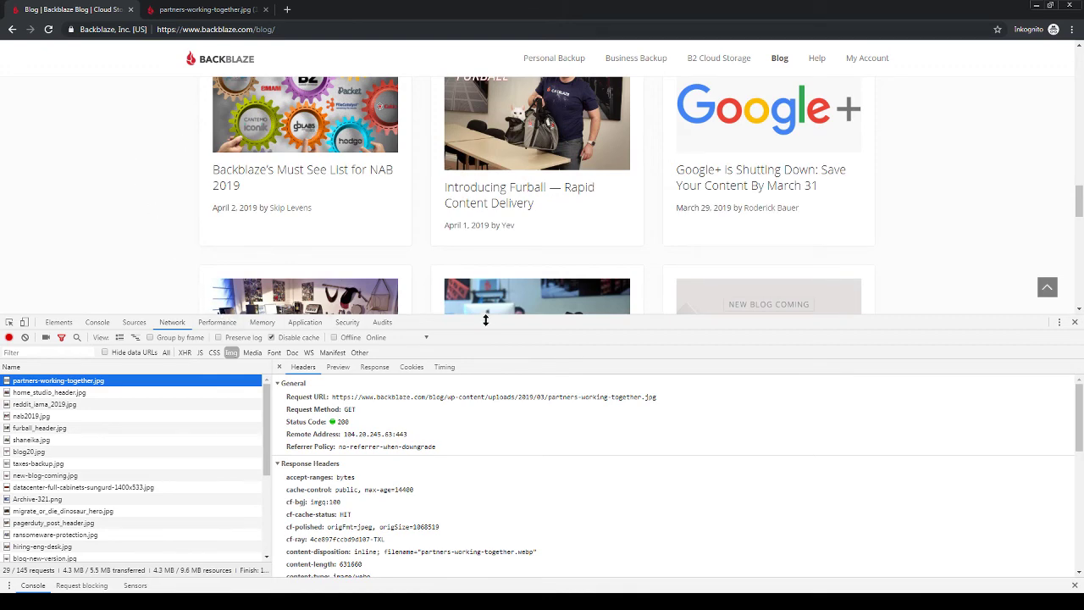
left_click_drag(487, 316, 488, 457)
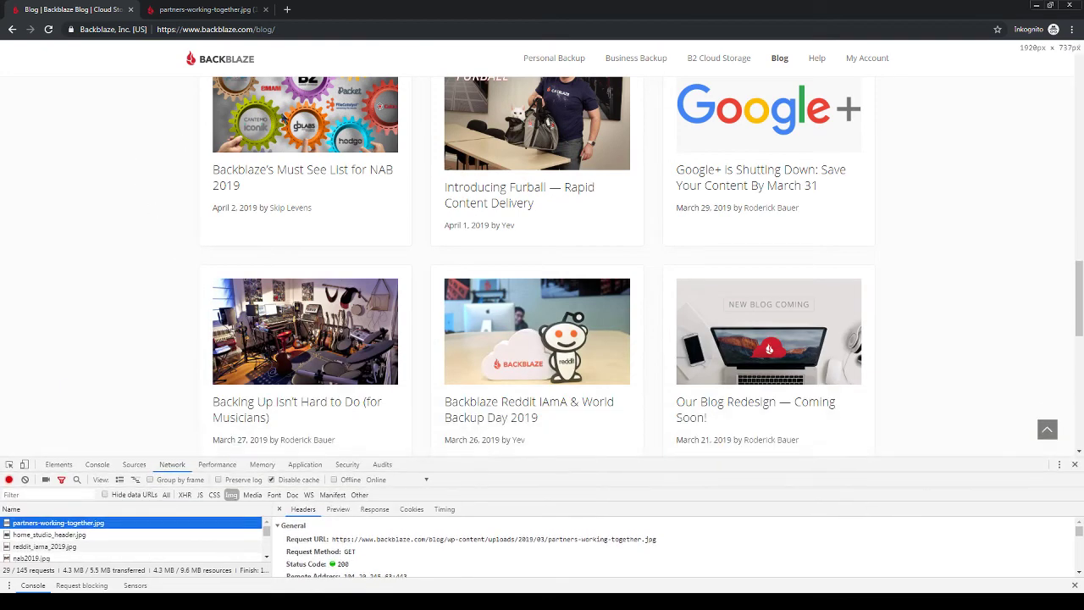
Step: Compare the full-size image with the NAB 2019 post's thumbnail, and inspect the thumbnail's img element and its srcset addresses
left_click(222, 10)
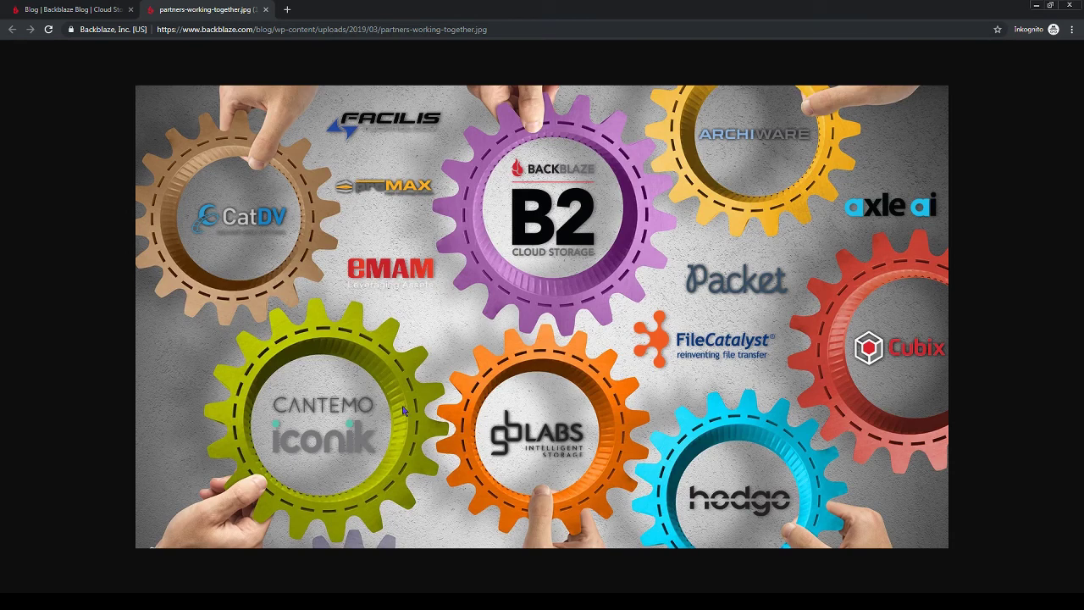
left_click(88, 13)
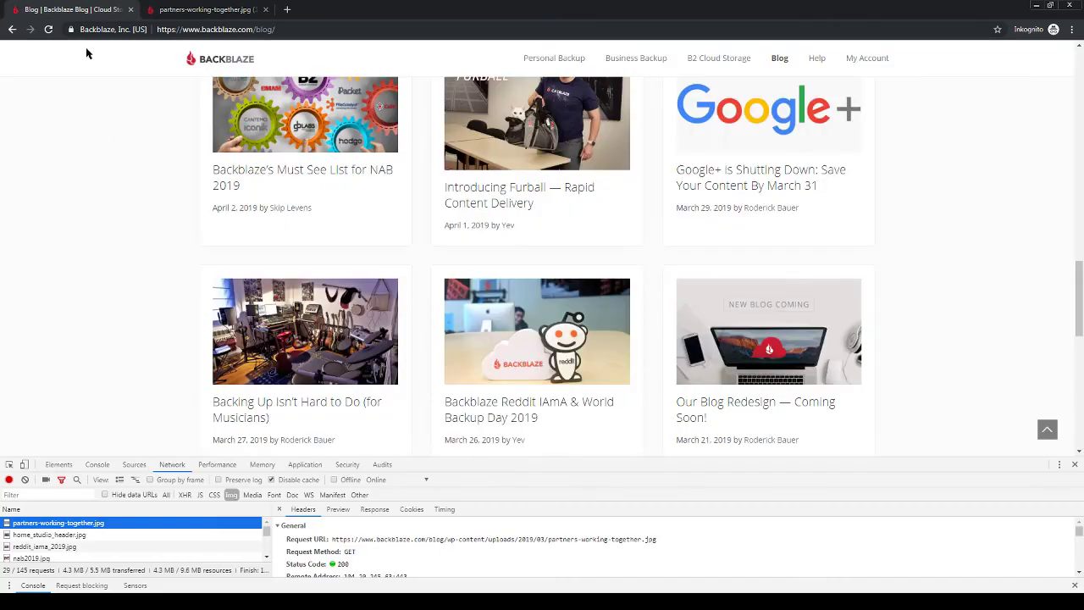
right_click(335, 125)
left_click(351, 290)
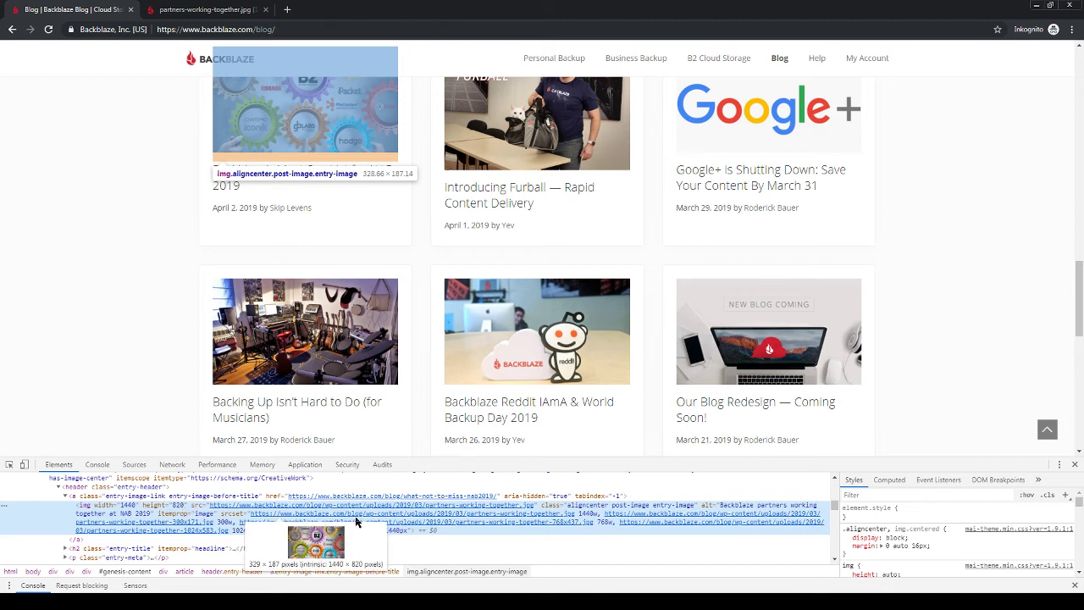
Step: Temporarily disable the images' max-width: 100% rule to view the thumbnails at their natural size, and re-enable it
mouse_move(296, 523)
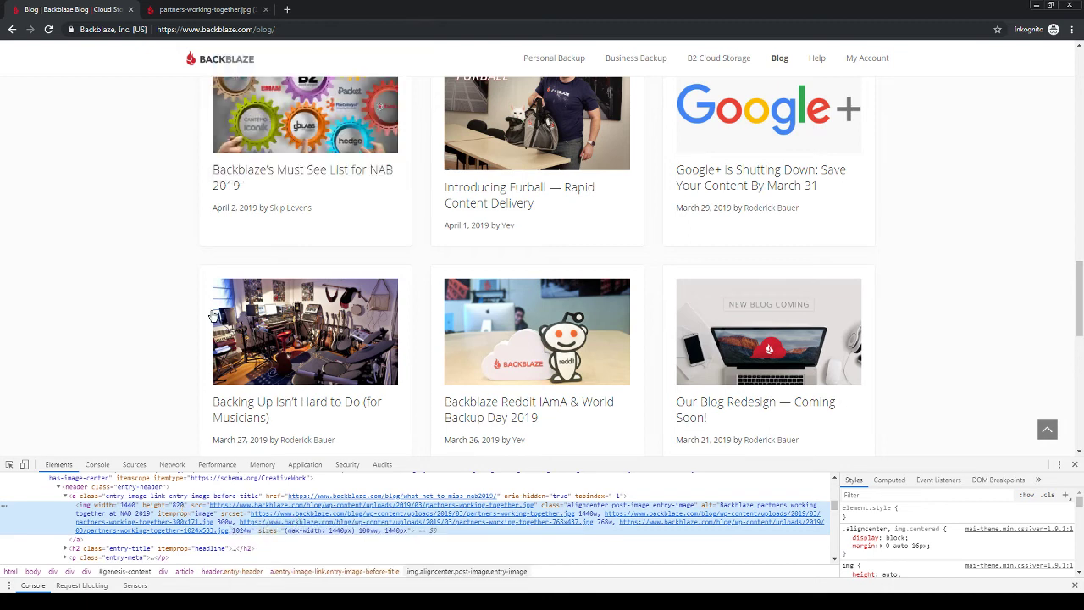
left_click(847, 541)
scroll(849, 543, "down", 1)
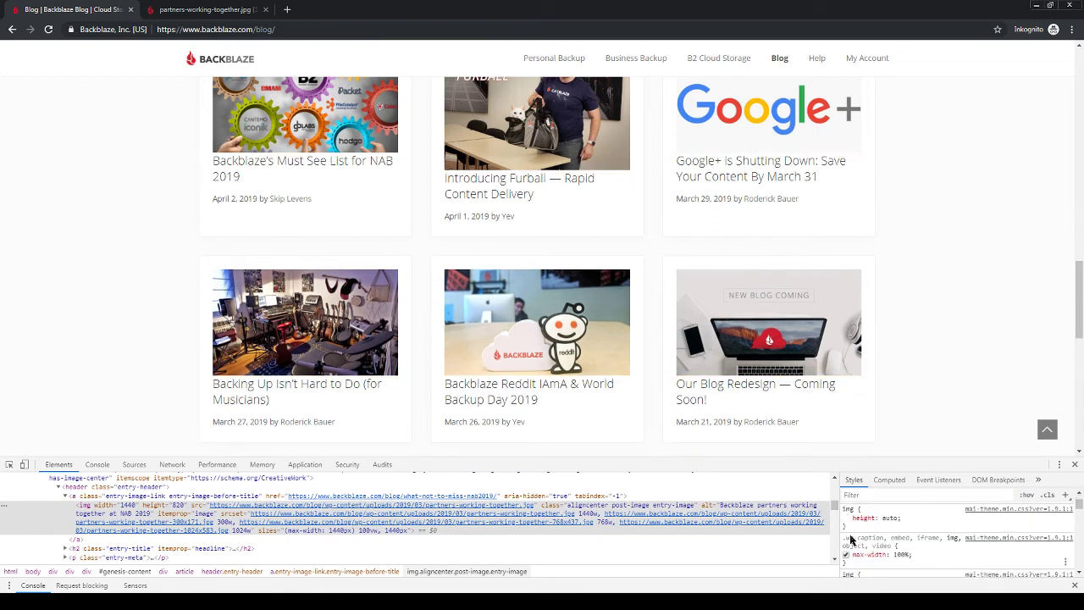
left_click(846, 554)
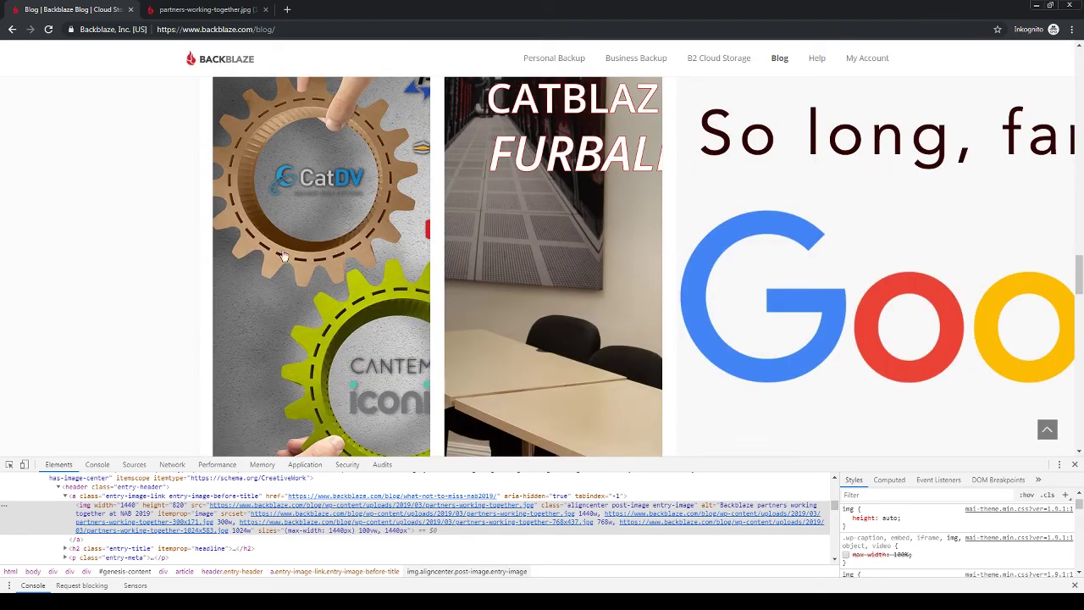
scroll(279, 312, "down", 1)
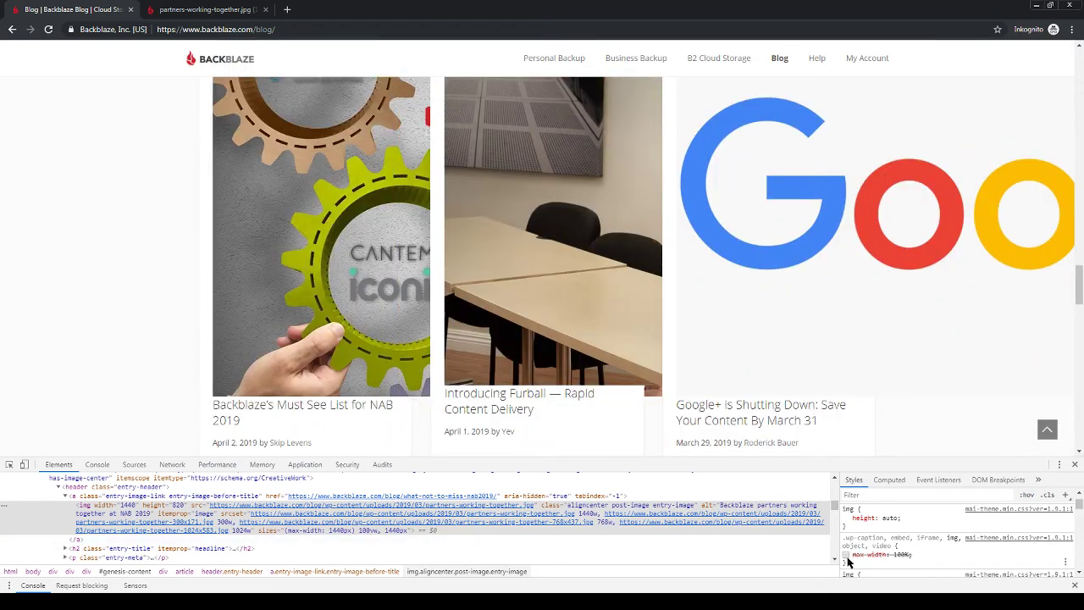
left_click(845, 554)
scroll(843, 416, "up", 10)
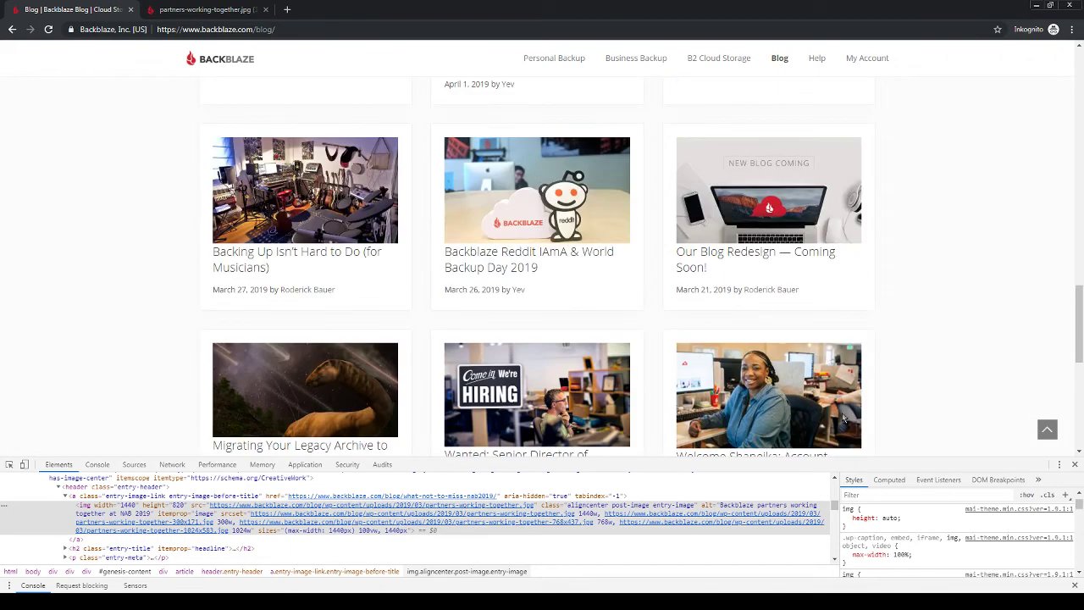
Step: Turn off the max-width: 100% rule again, look through the enlarged images across the blog page, and restore the rule
scroll(842, 417, "up", 3)
scroll(842, 423, "down", 2)
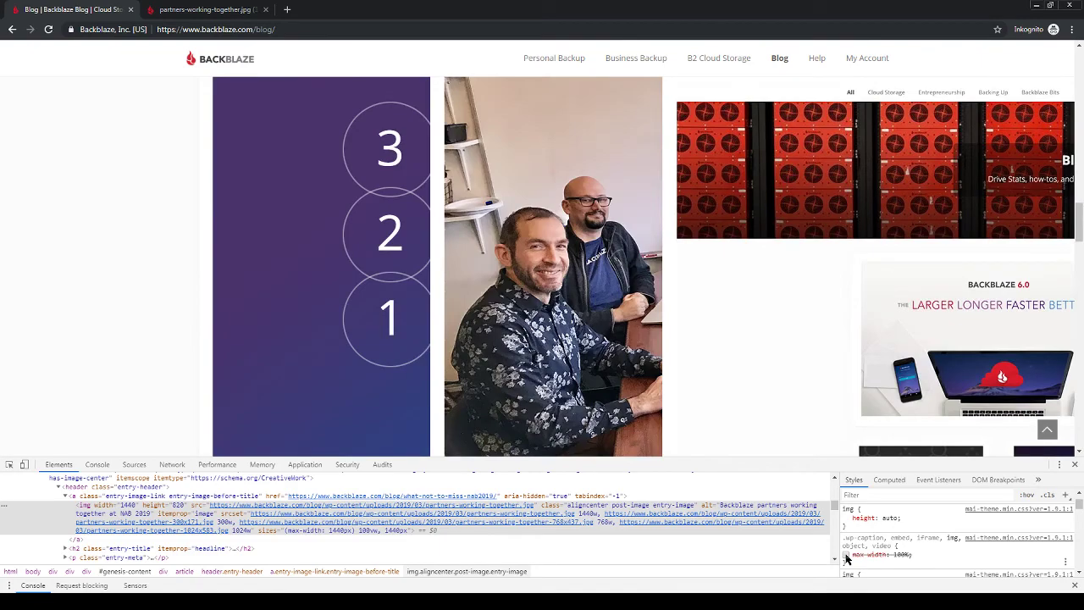
left_click(846, 556)
left_click(846, 556)
scroll(721, 404, "down", 10)
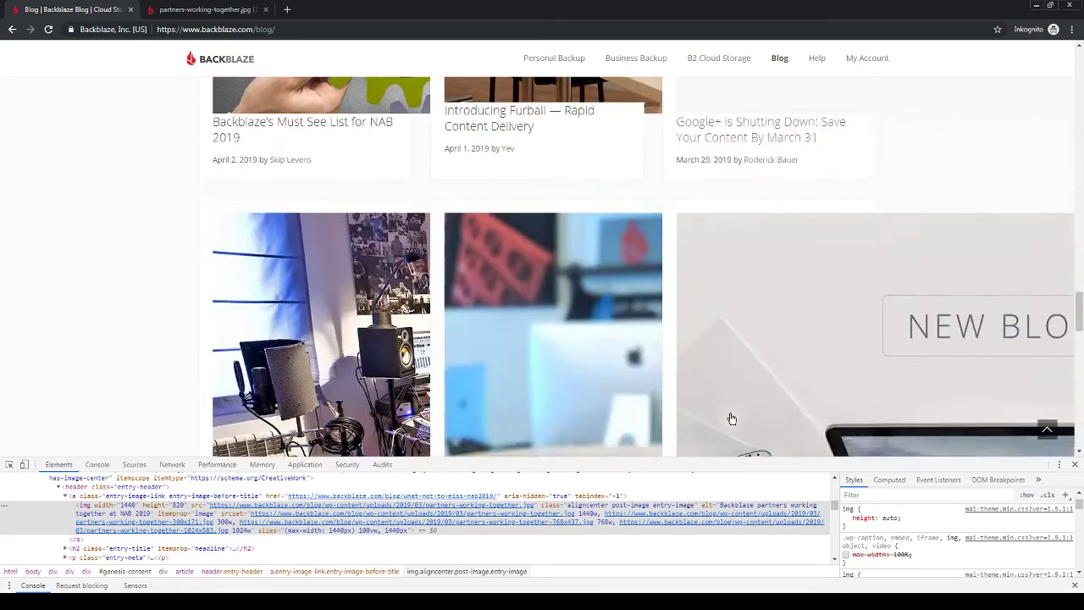
scroll(732, 419, "down", 10)
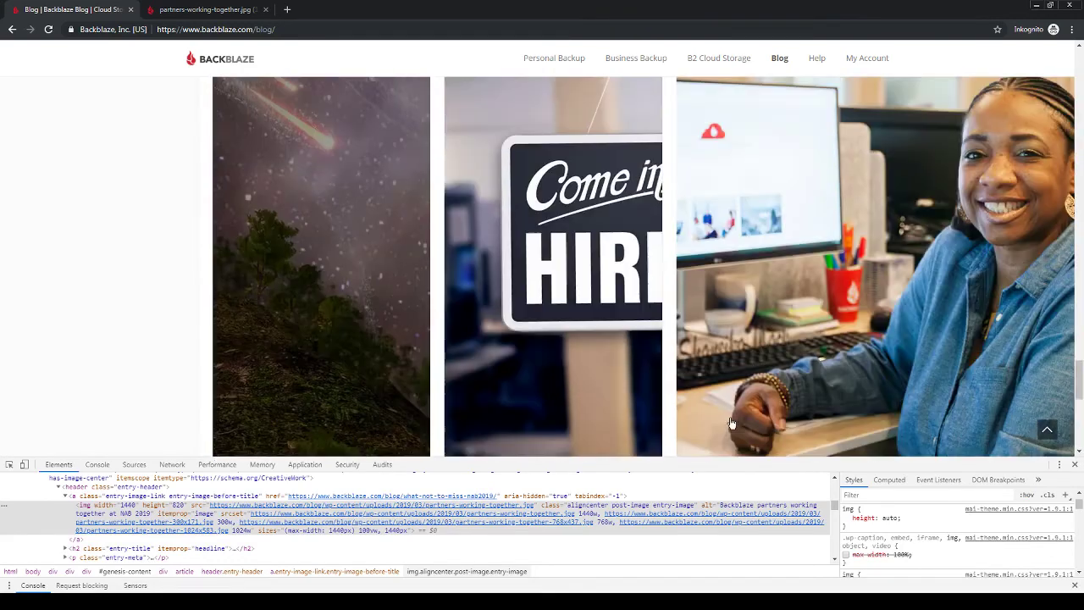
scroll(732, 424, "up", 3)
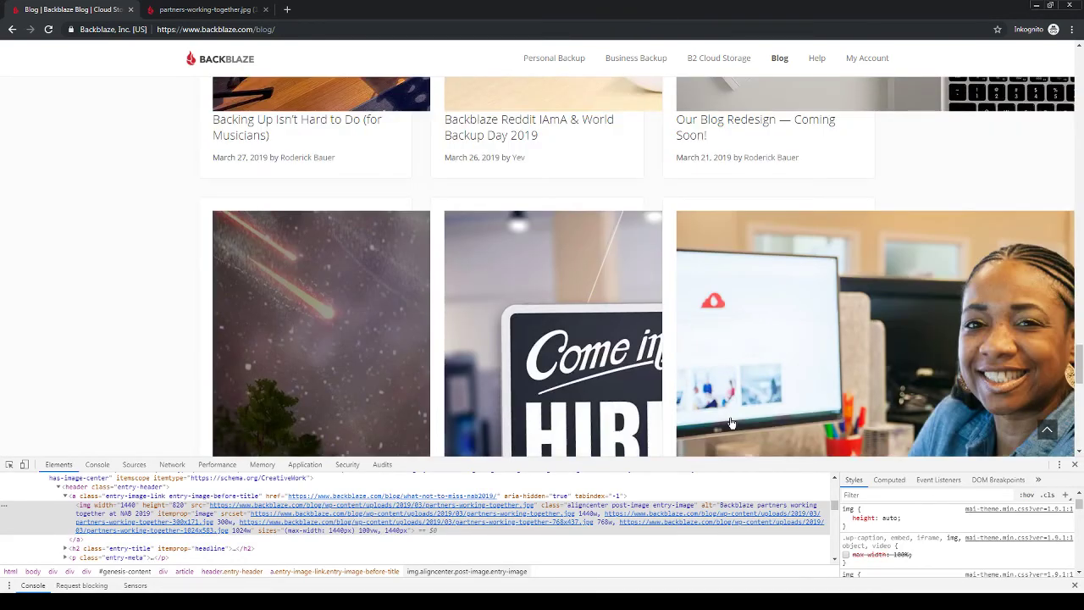
scroll(733, 422, "down", 4)
left_click(848, 554)
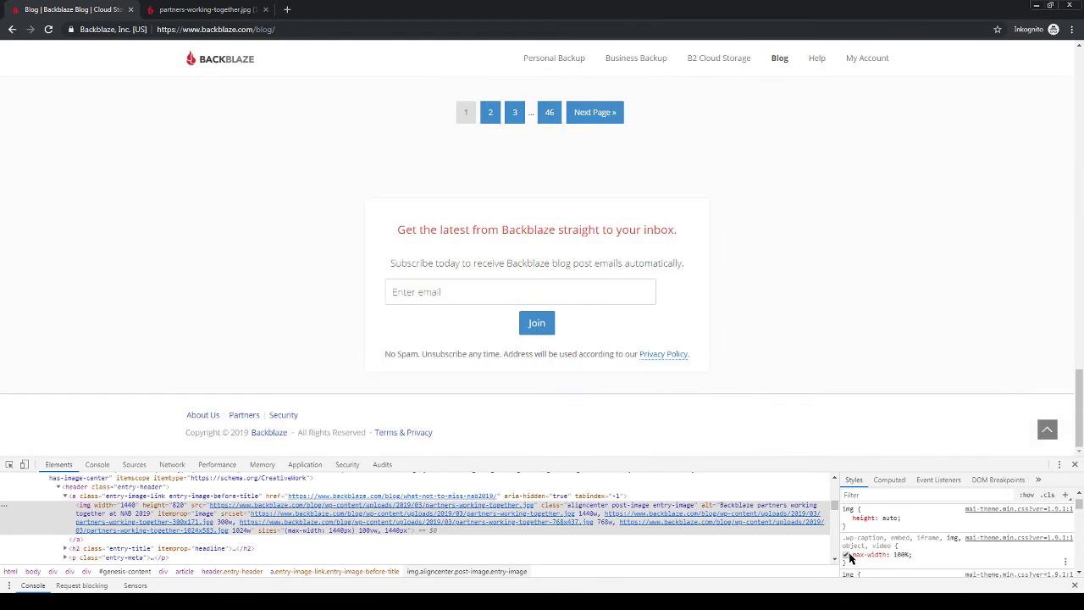
scroll(324, 335, "up", 6)
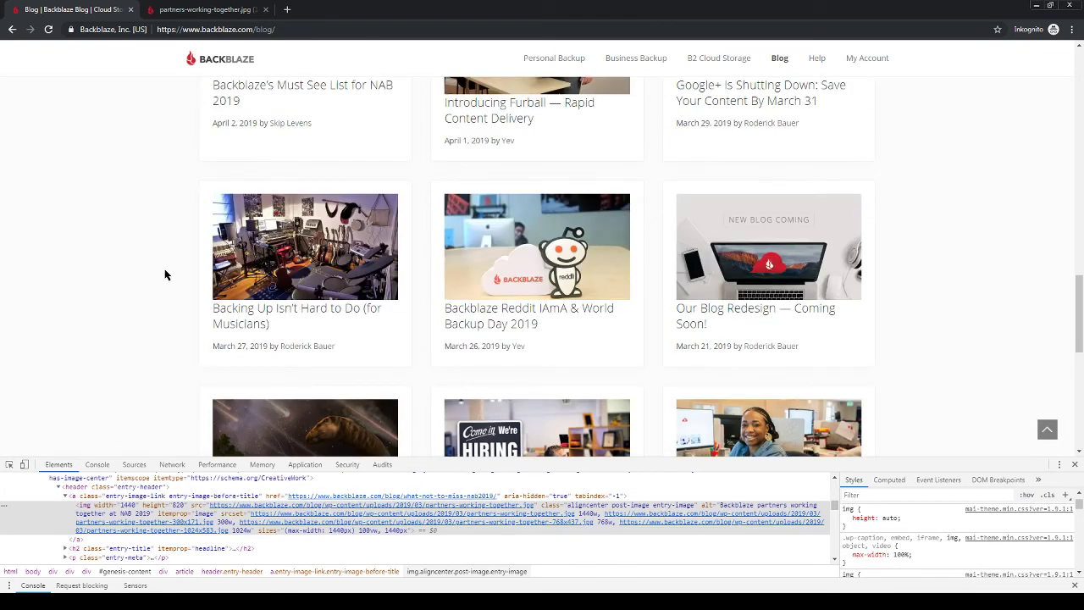
Step: Return to the network request details of partners-working-together.jpg and enlarge the developer tools beneath the post thumbnails
left_click(173, 465)
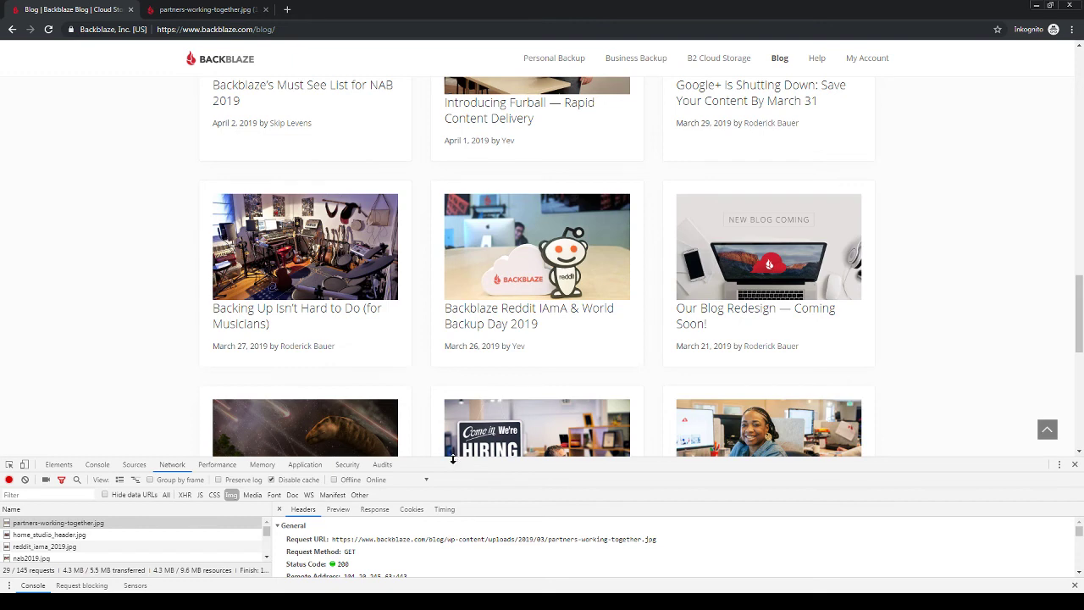
left_click_drag(453, 459, 453, 251)
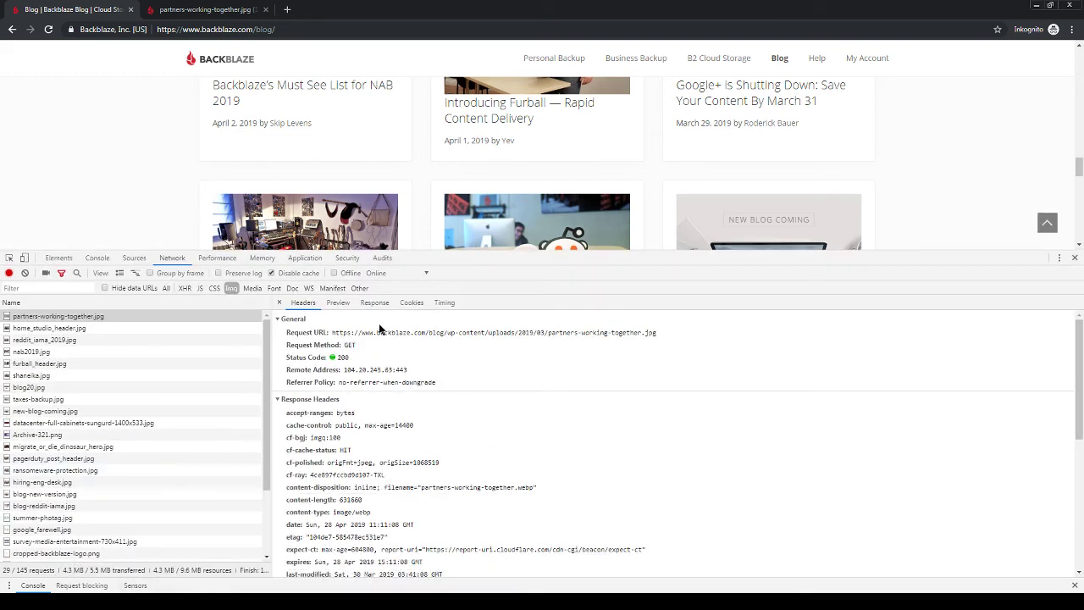
scroll(91, 208, "down", 2)
scroll(121, 185, "down", 3)
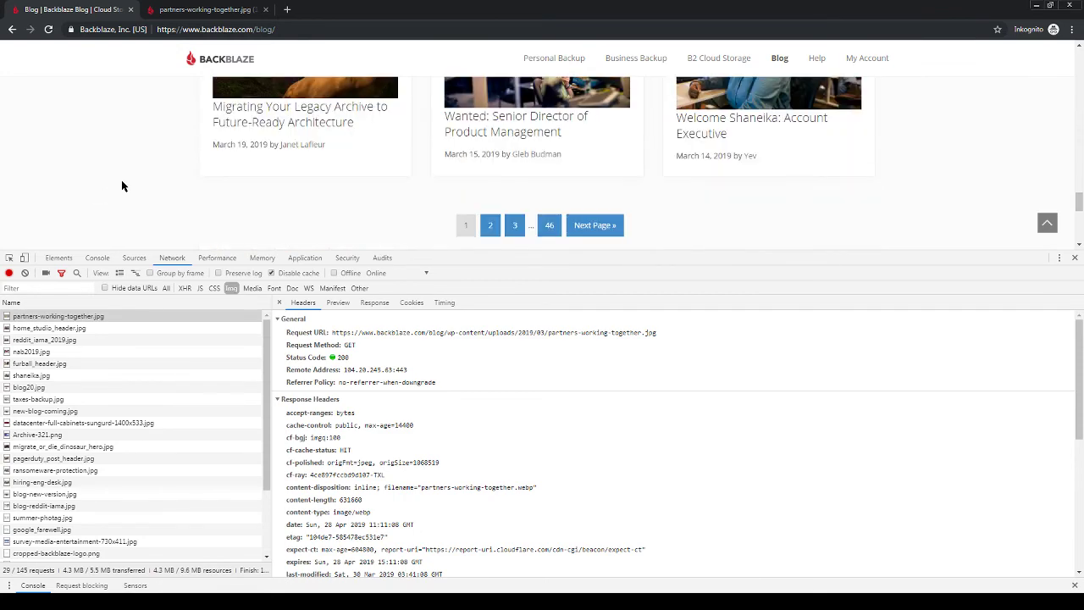
scroll(121, 185, "up", 2)
scroll(87, 176, "down", 1)
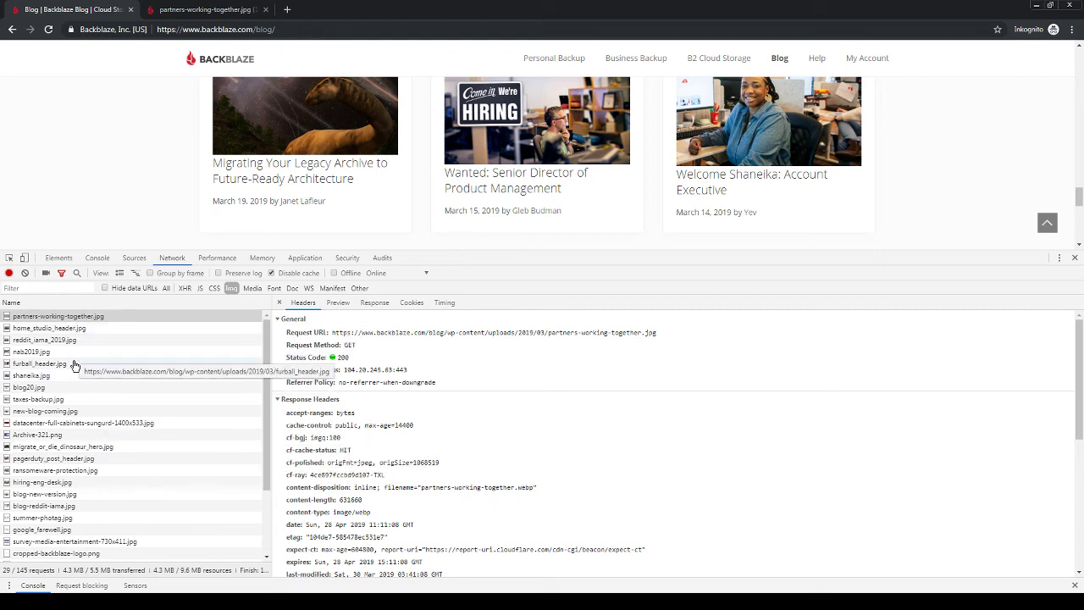
Step: Look over the post thumbnails around "Backblaze's Must See List for NAB 2019" alongside the list of requested images
scroll(406, 241, "up", 5)
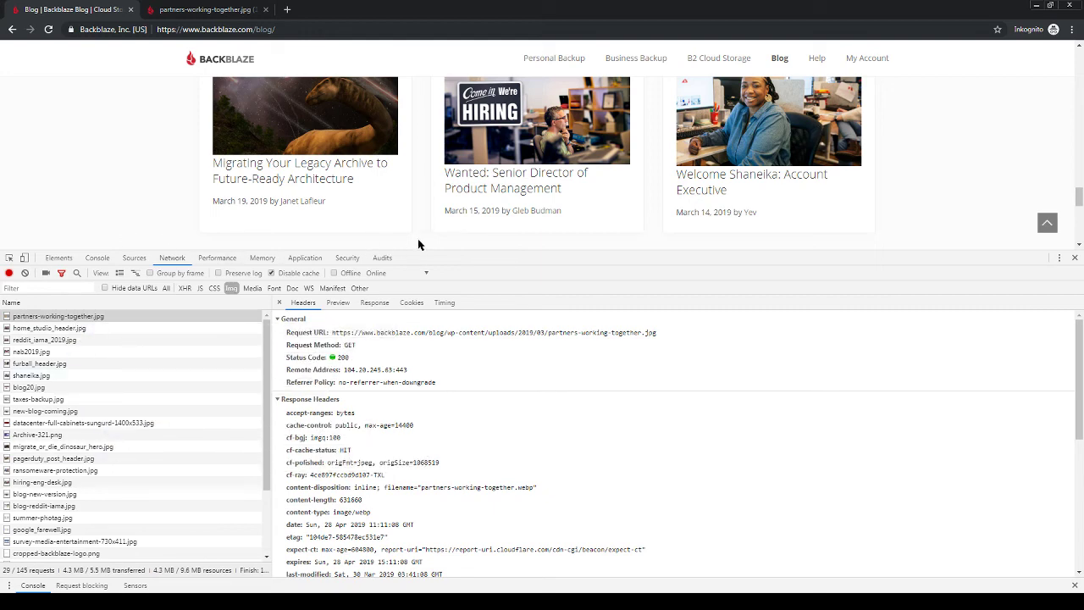
scroll(429, 236, "up", 3)
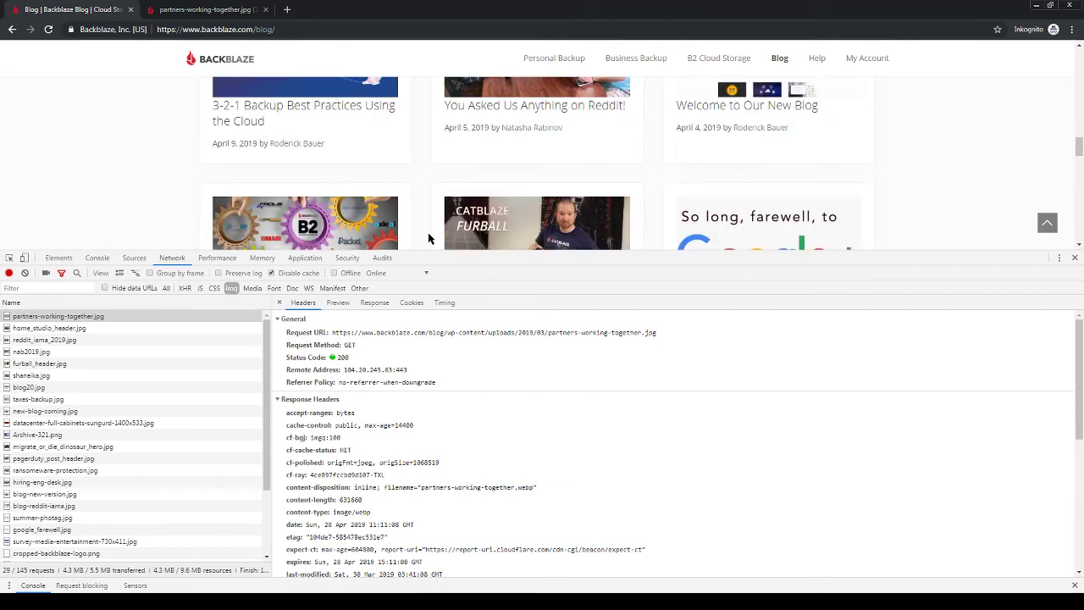
scroll(424, 239, "up", 2)
scroll(421, 241, "down", 3)
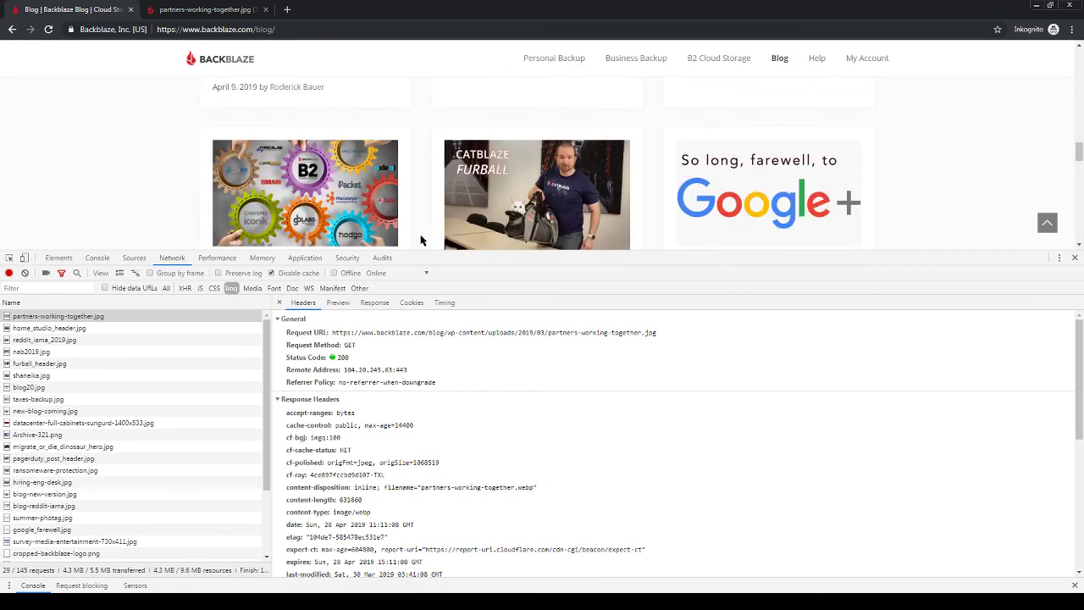
scroll(421, 241, "down", 1)
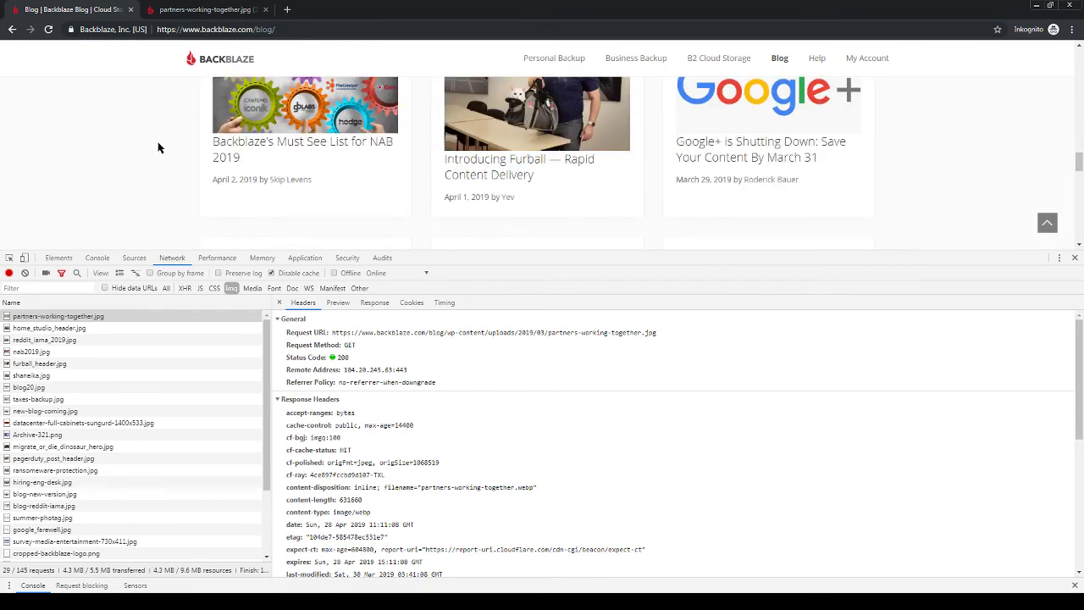
scroll(165, 182, "up", 1)
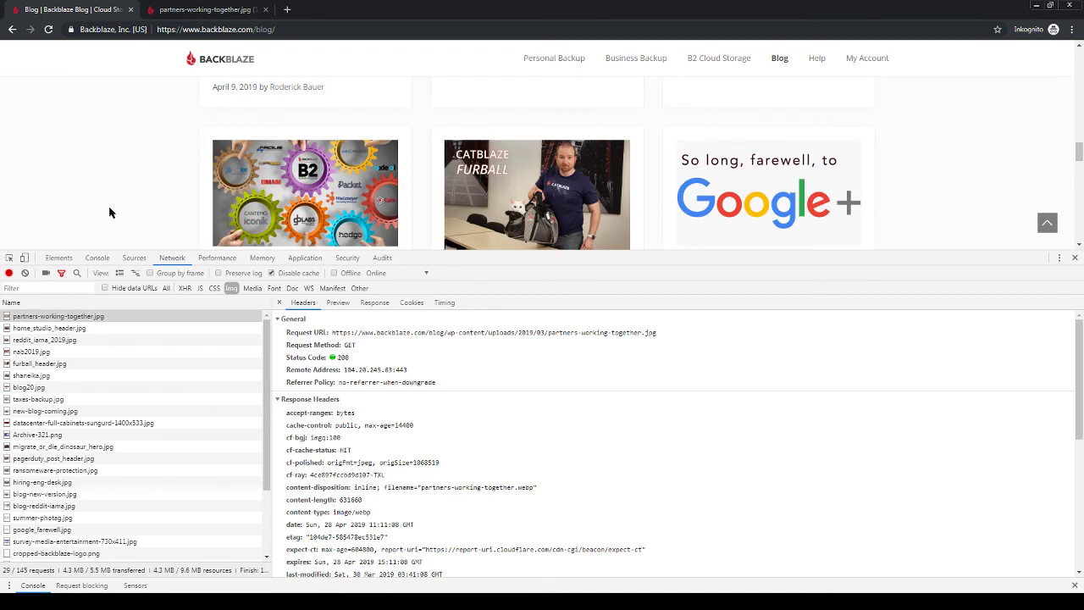
scroll(107, 217, "down", 1)
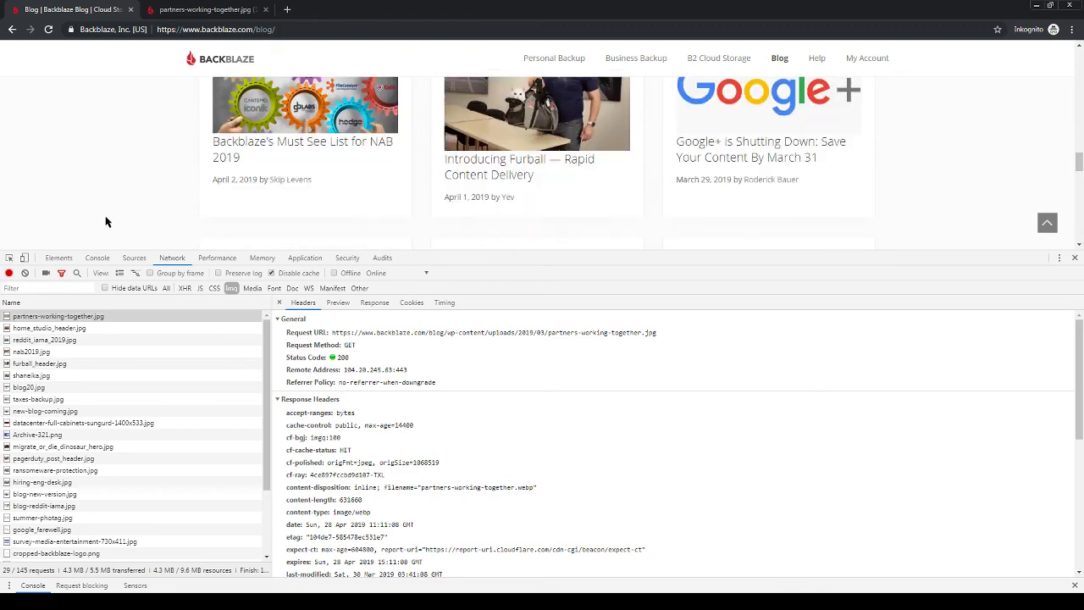
Step: Shrink the developer tools and look through all post thumbnails from the last row up to the blog's header
left_click_drag(562, 252, 561, 331)
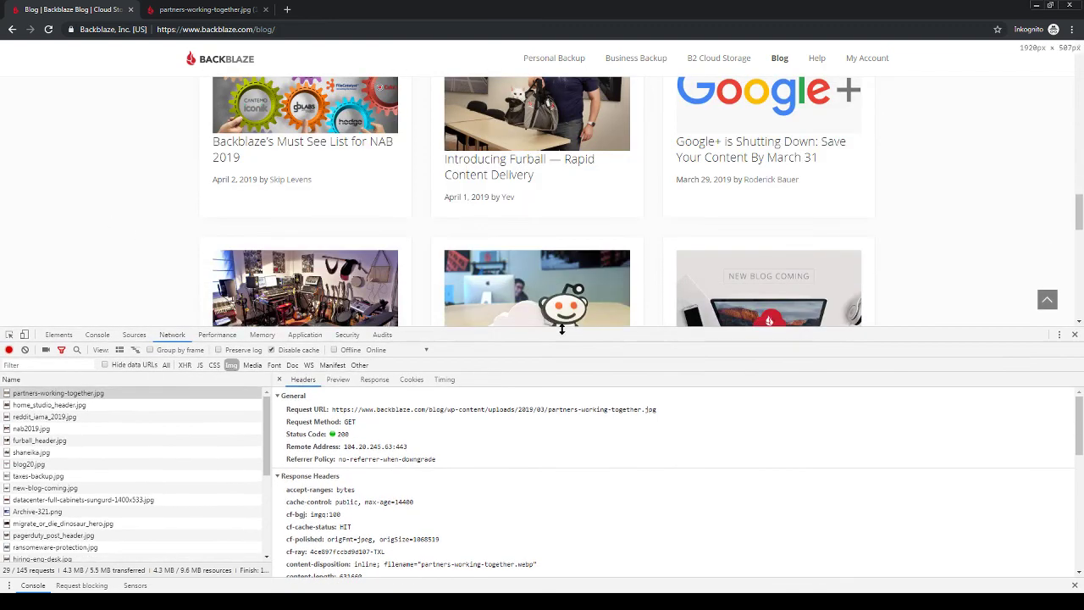
scroll(135, 285, "up", 3)
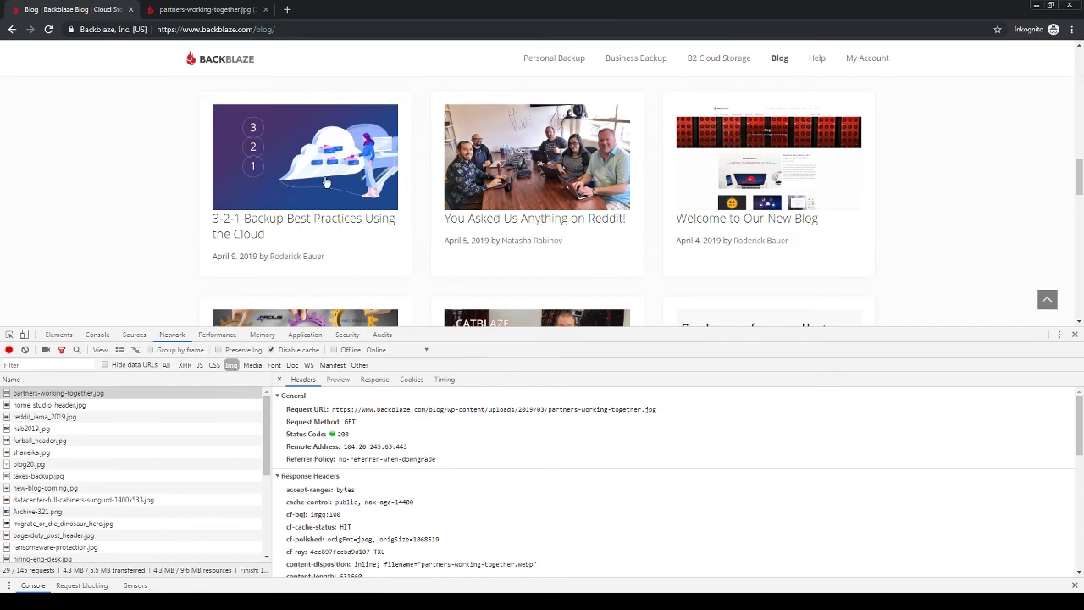
scroll(346, 293, "up", 6)
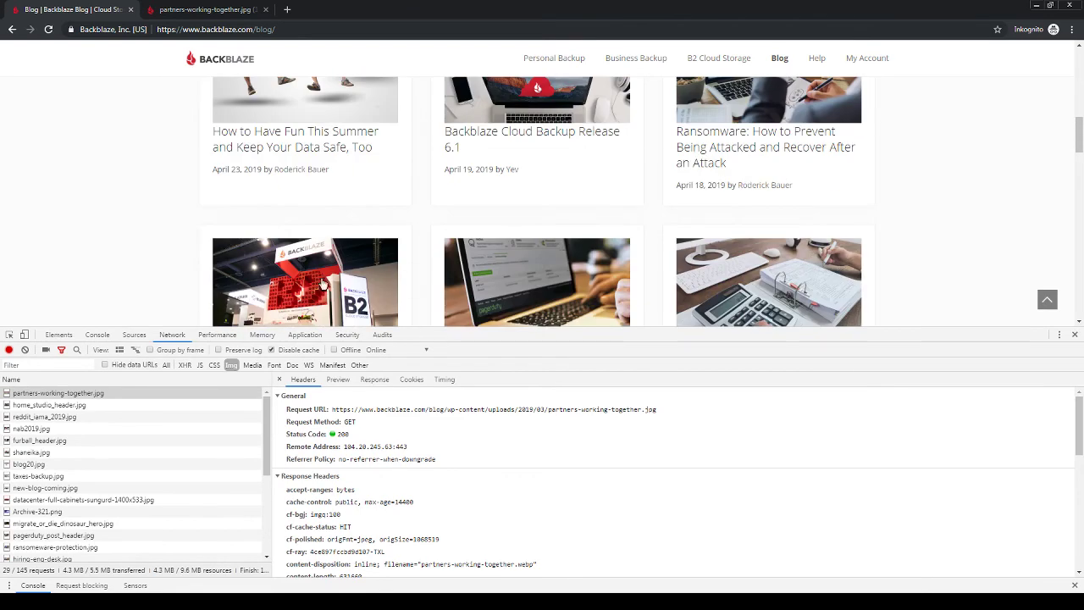
scroll(359, 265, "up", 2)
scroll(311, 298, "down", 1)
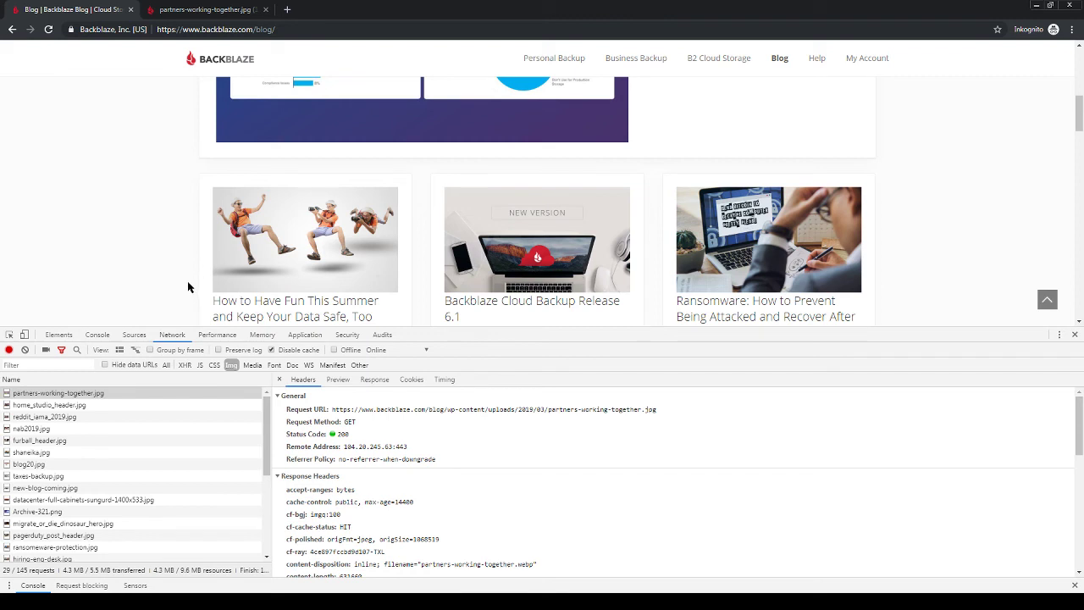
scroll(184, 286, "down", 1)
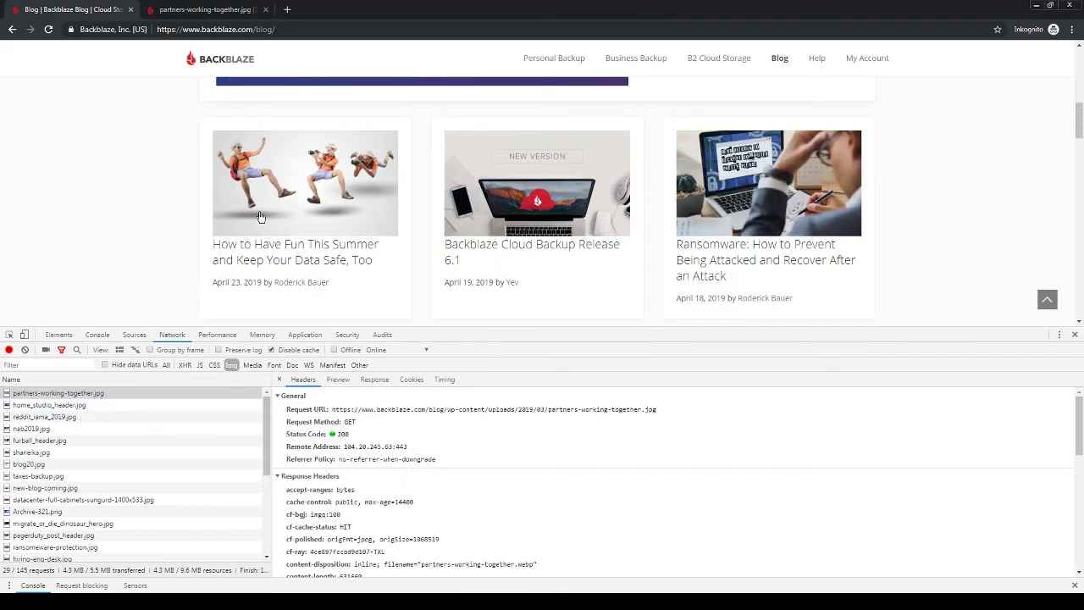
scroll(147, 256, "up", 5)
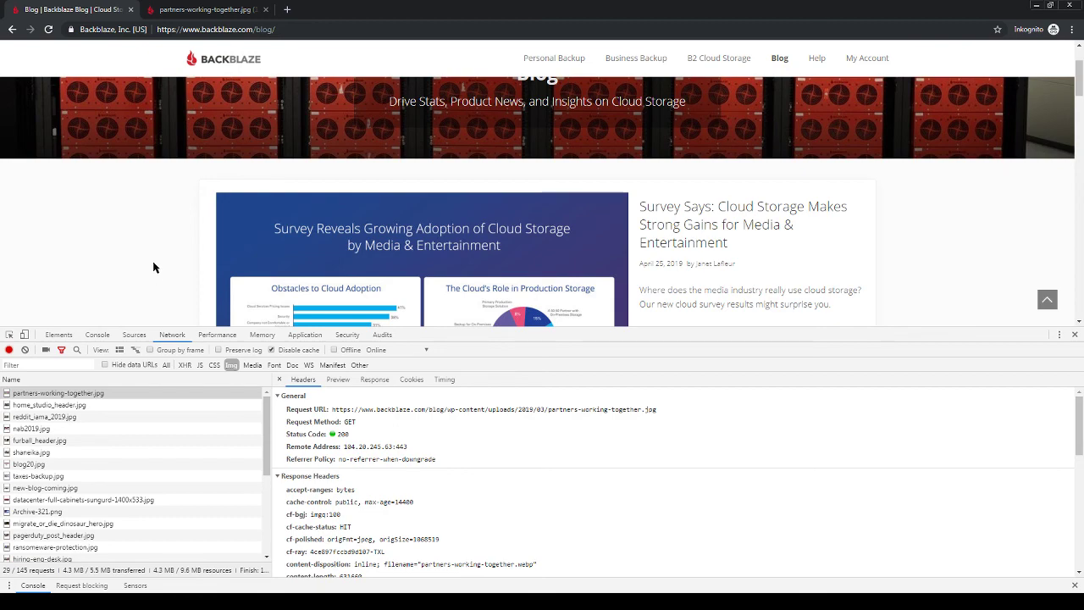
scroll(154, 290, "down", 15)
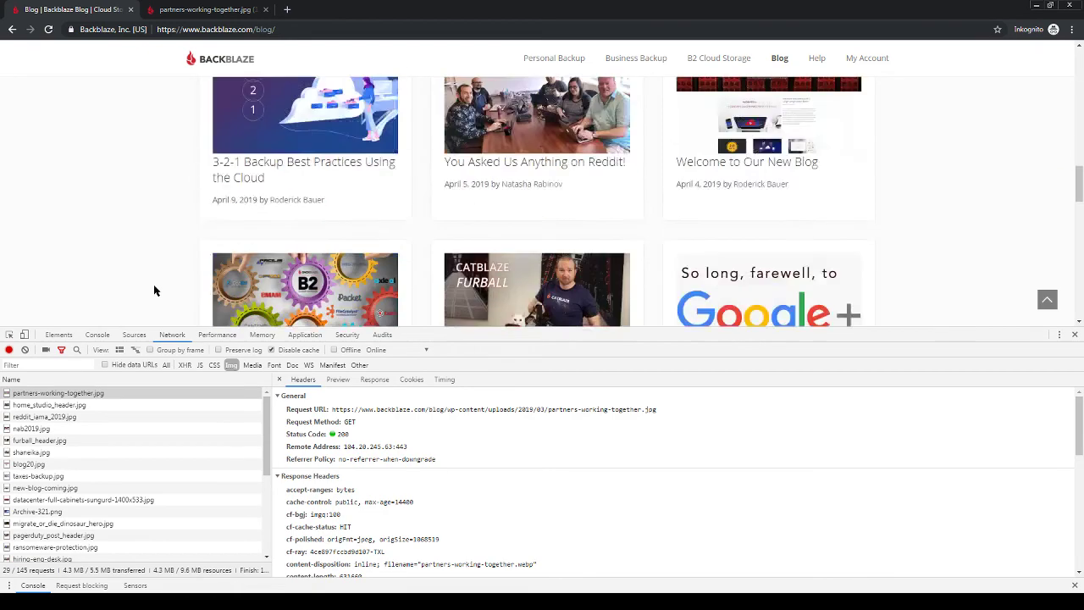
scroll(154, 291, "down", 5)
scroll(153, 292, "up", 10)
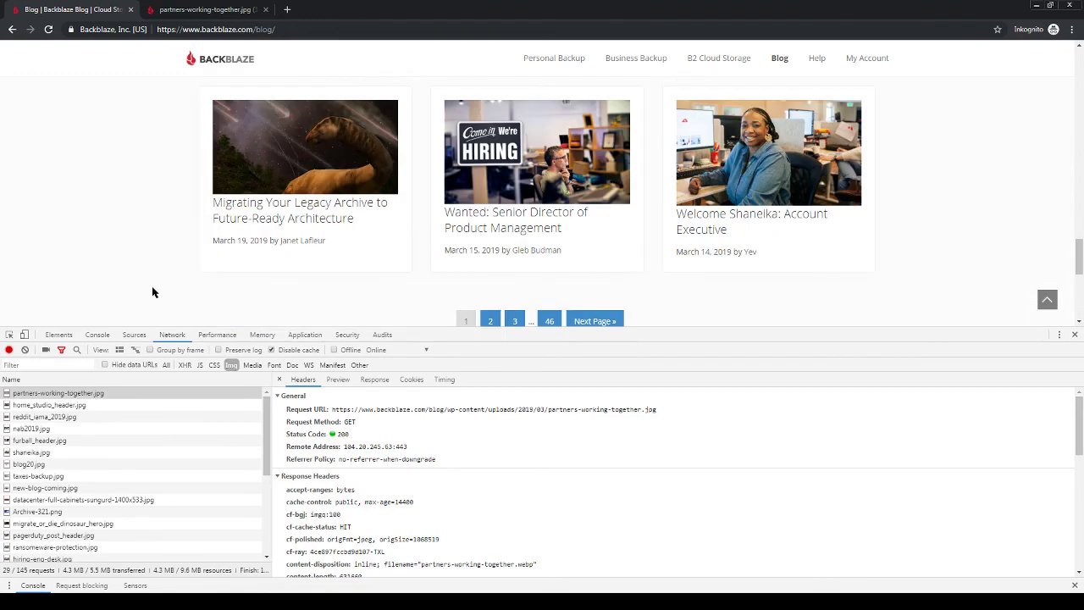
scroll(152, 292, "up", 10)
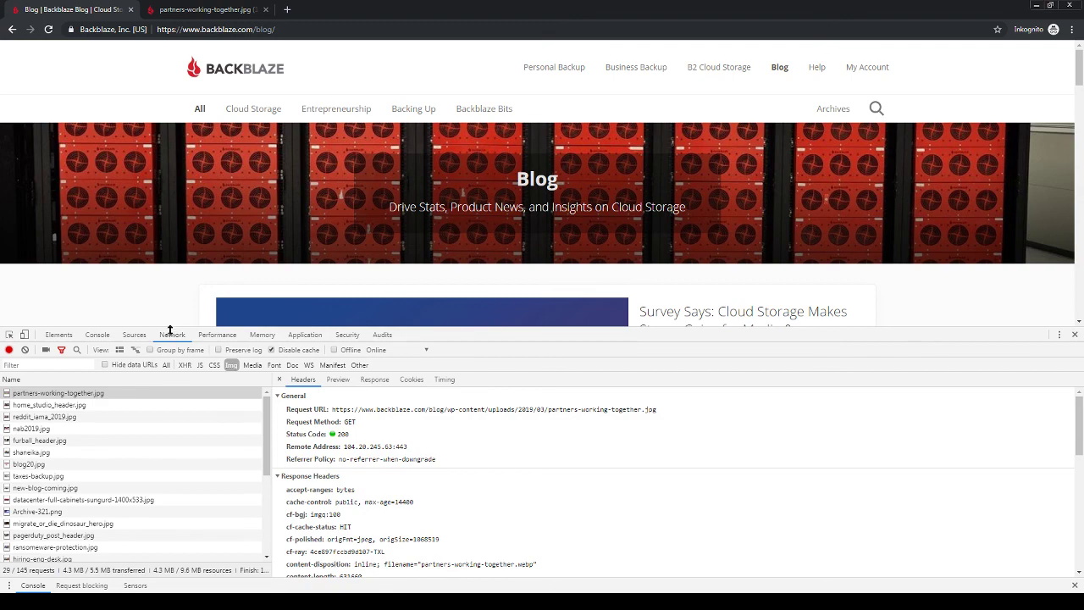
Step: Shrink the developer tools to show the whole featured survey post, and list network requests of all types
left_click_drag(169, 330, 170, 398)
scroll(146, 354, "down", 2)
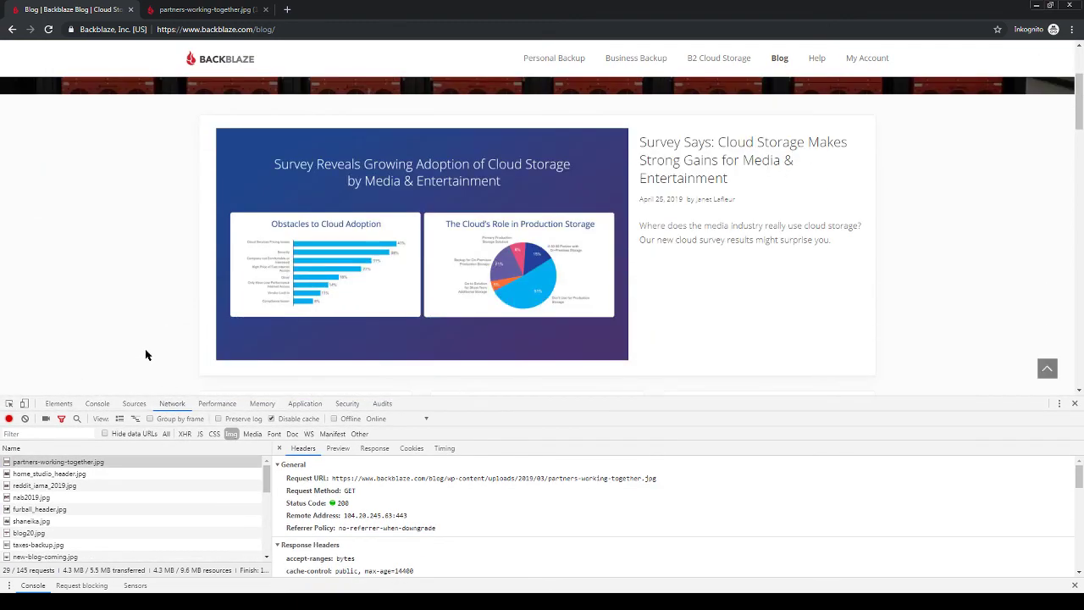
left_click(167, 434)
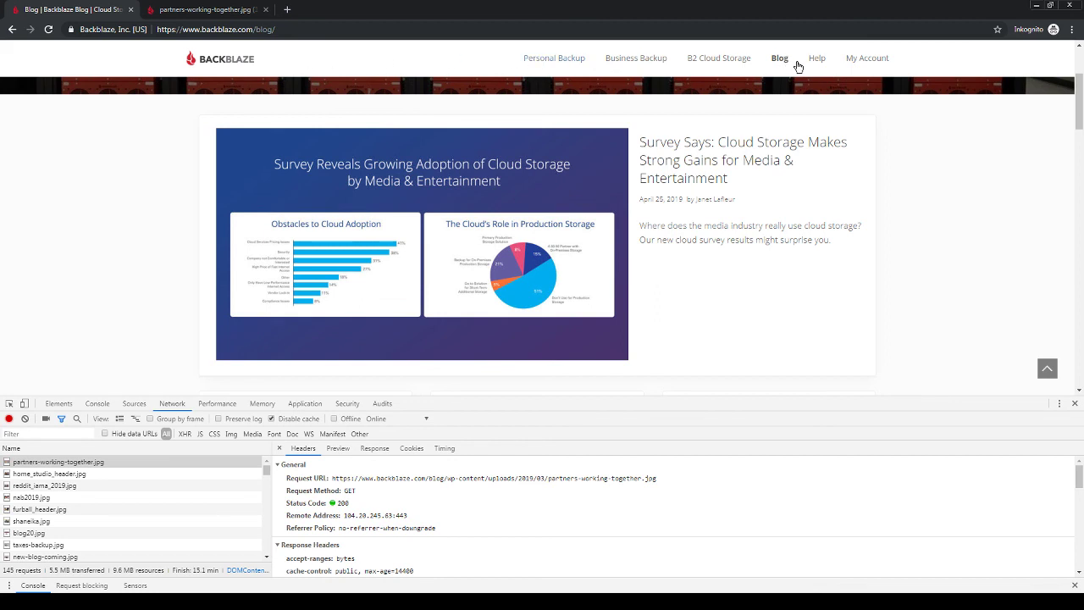
Step: Review the whole blog page down to the newsletter sign-up form and return to its header
scroll(153, 261, "down", 3)
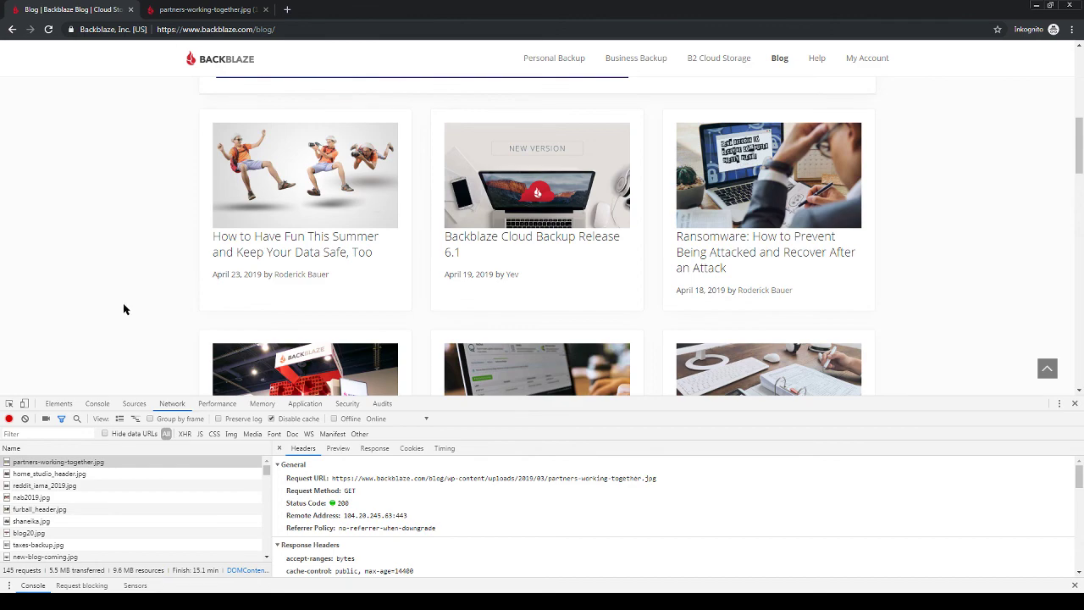
scroll(123, 309, "down", 5)
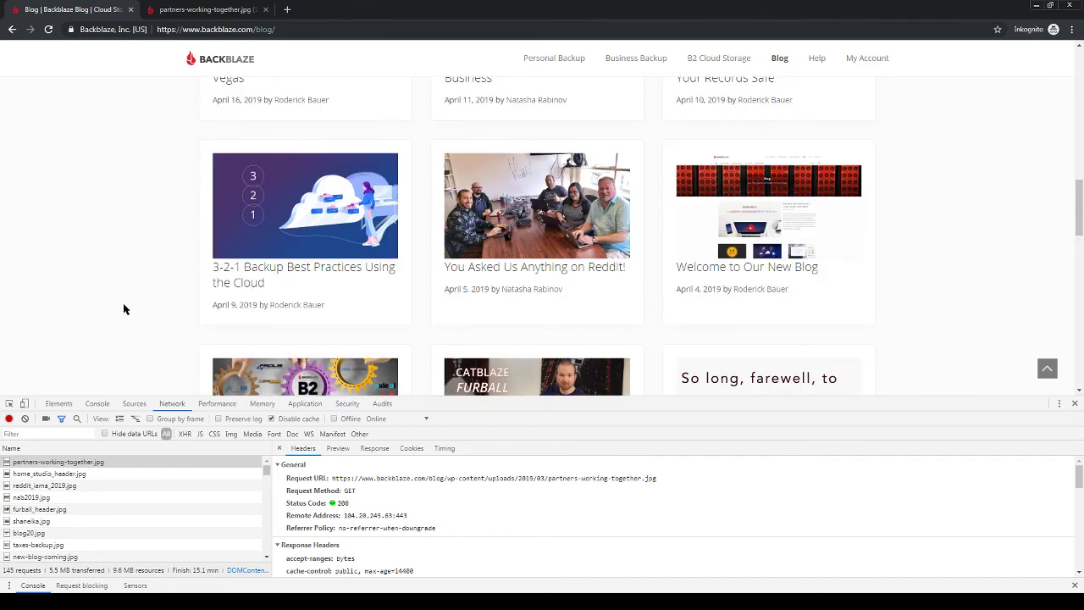
scroll(123, 309, "down", 7)
scroll(124, 309, "down", 4)
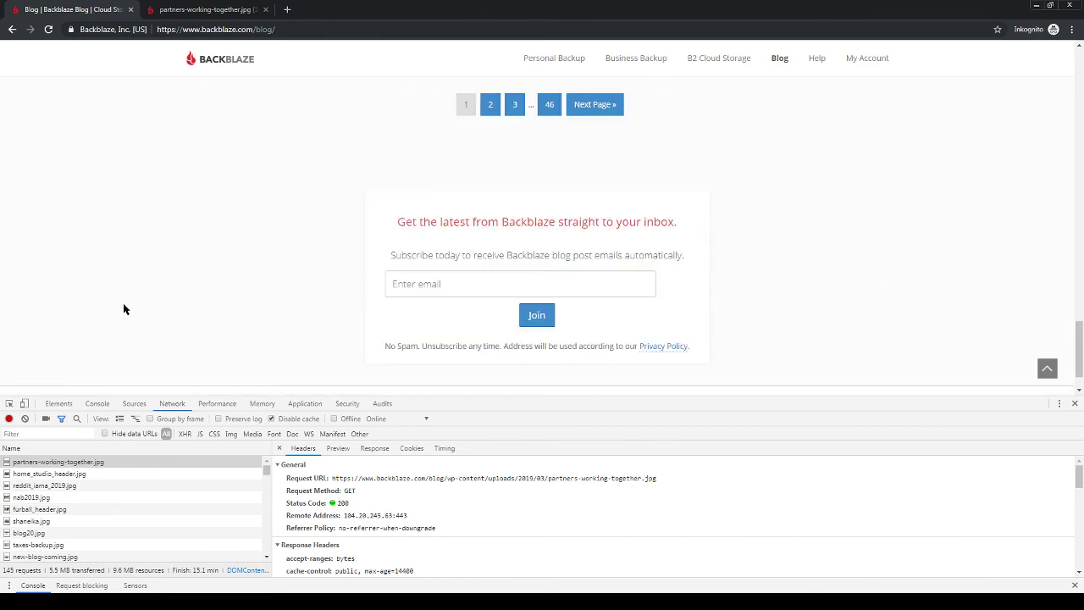
scroll(124, 309, "up", 10)
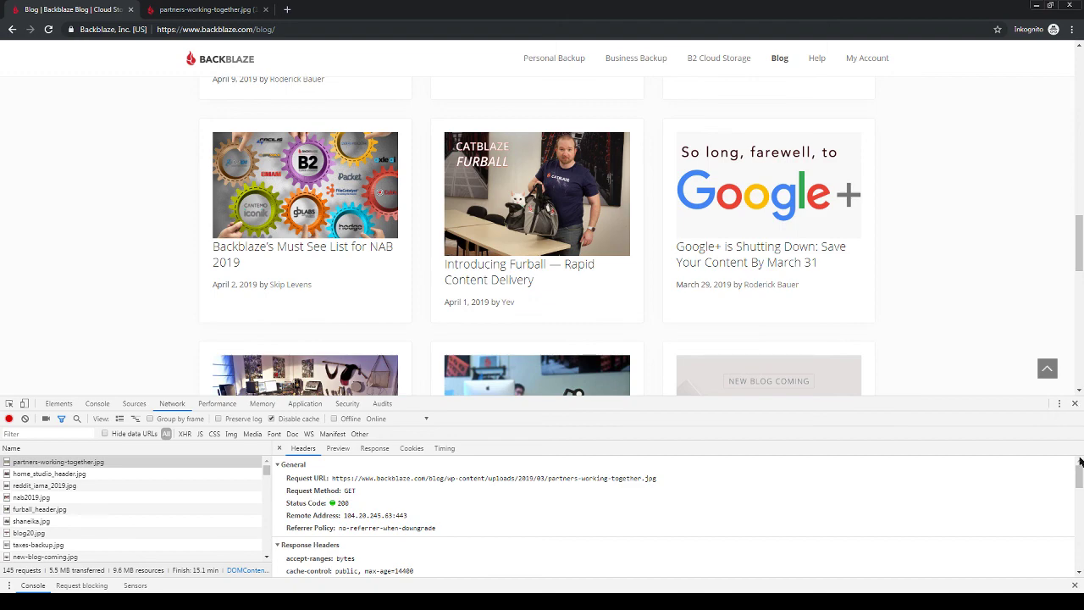
scroll(134, 277, "up", 10)
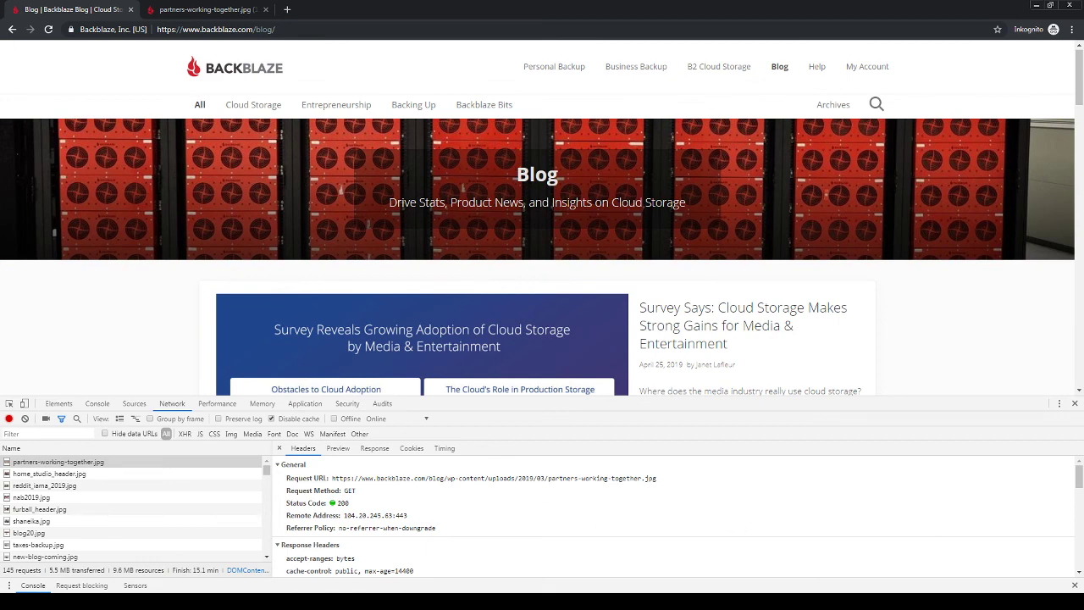
left_click(970, 602)
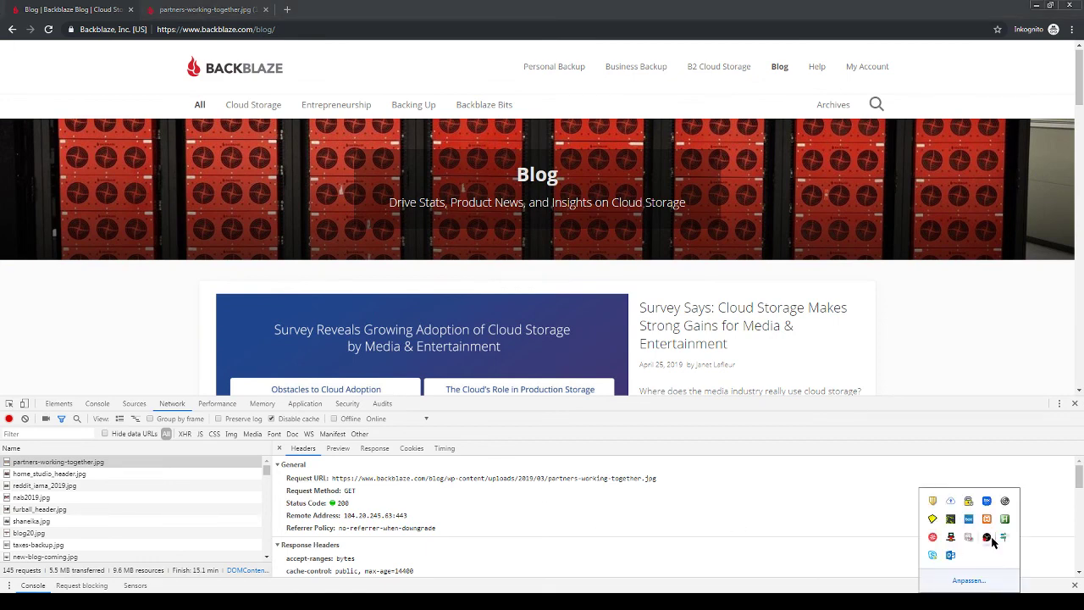
right_click(991, 539)
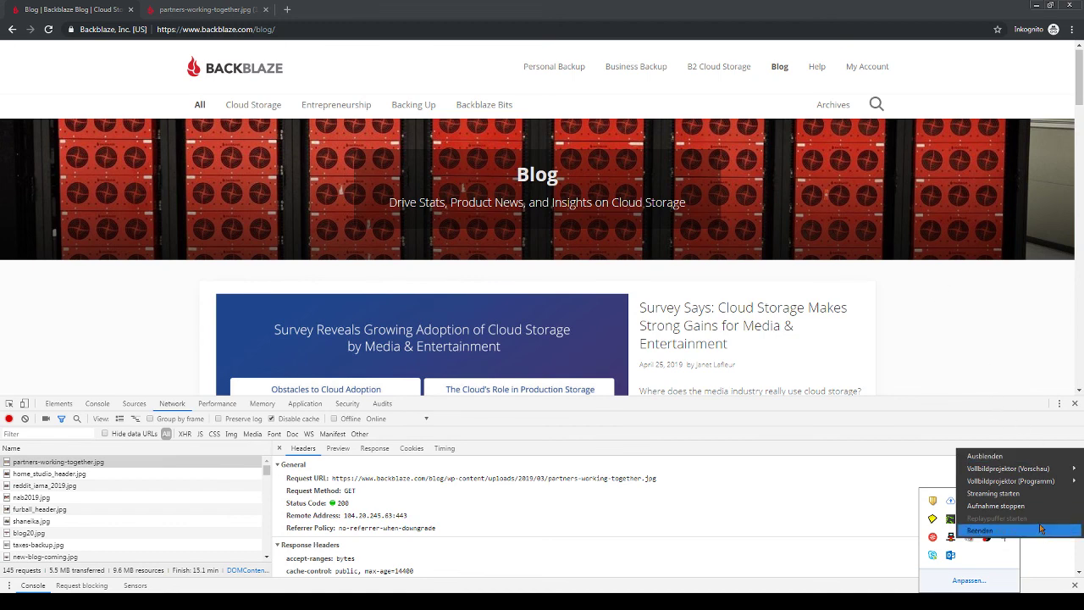